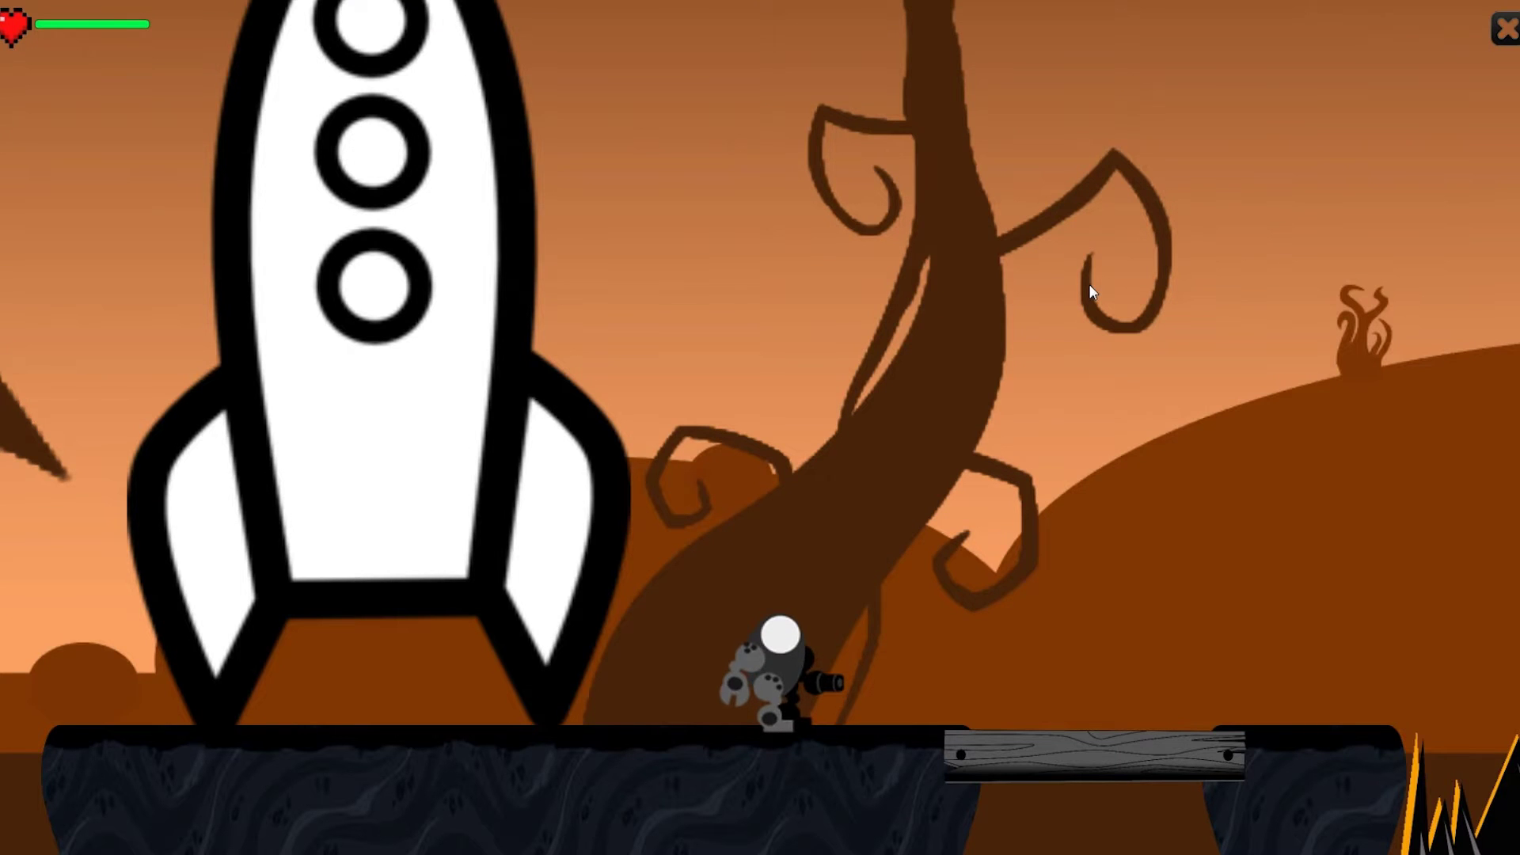
# Step: Run the player left and right and jump repeatedly to test the level in play mode
pyautogui.press('Left')
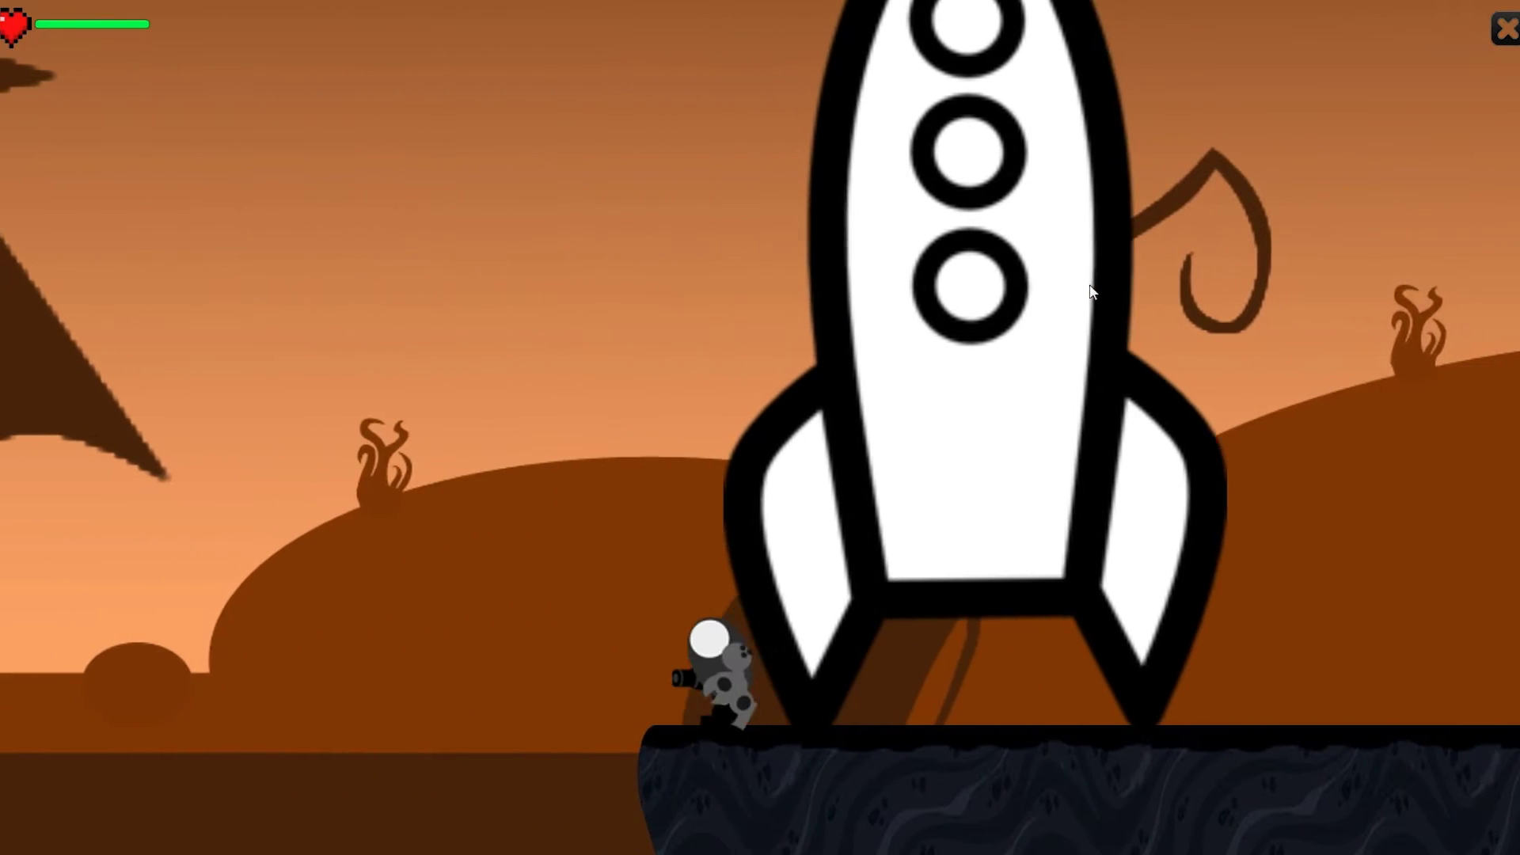
pyautogui.press('Right')
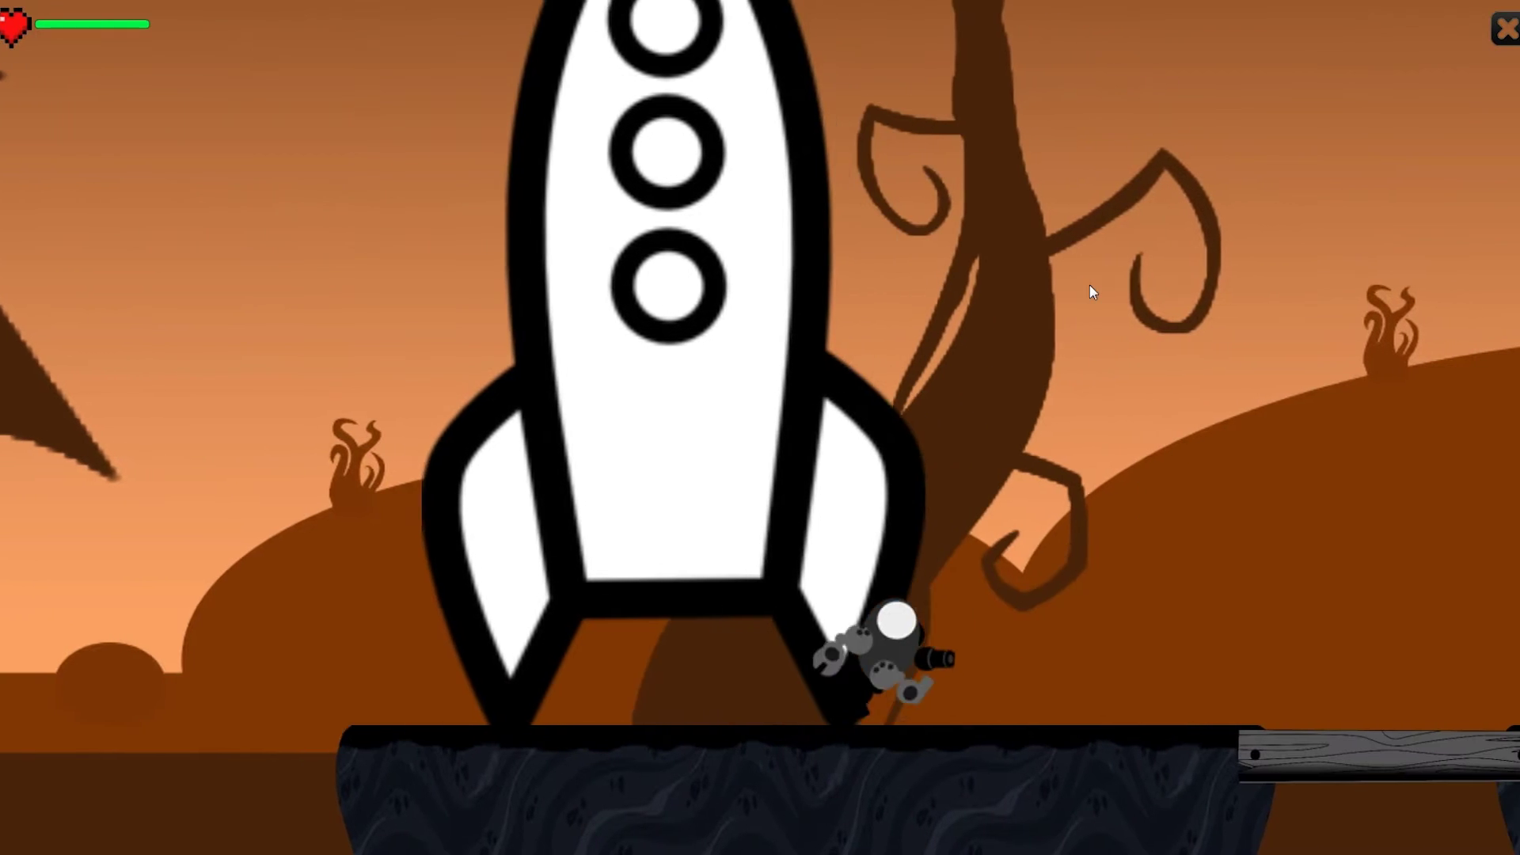
pyautogui.press('Up')
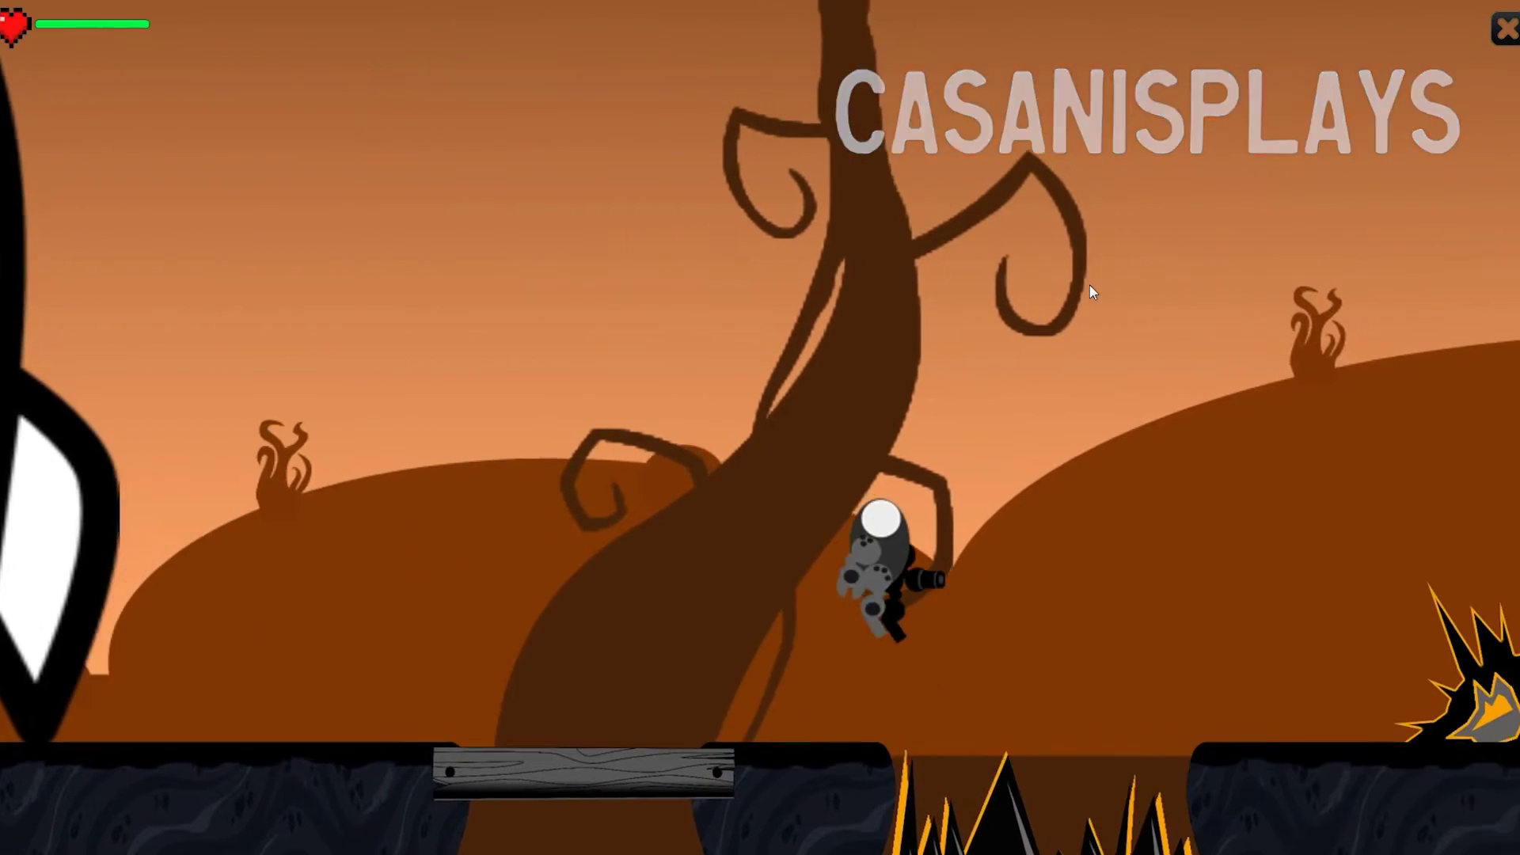
pyautogui.press('Up')
pyautogui.press('Left')
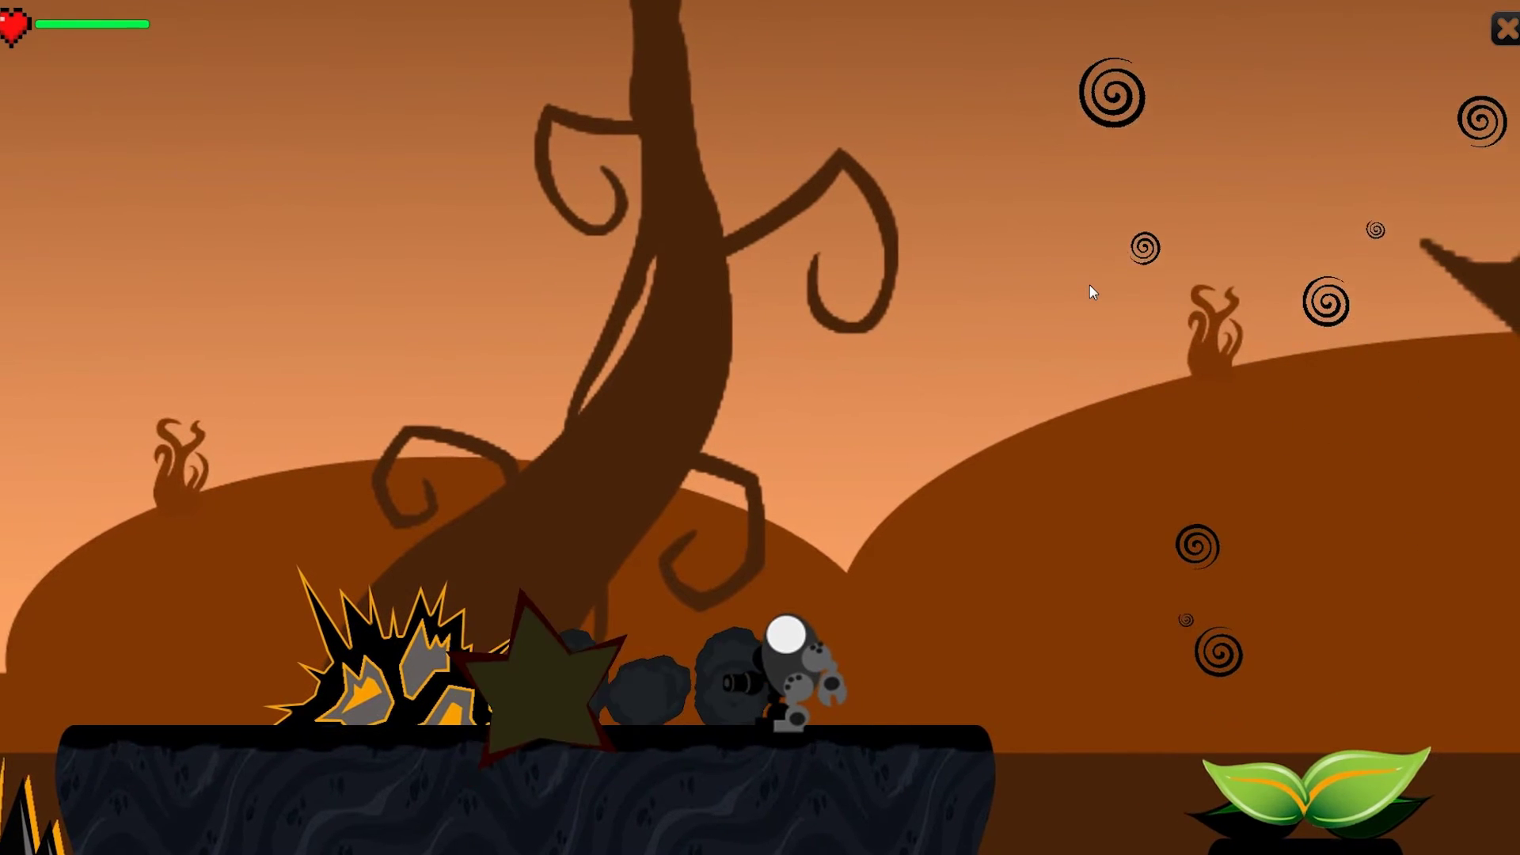
pyautogui.press('Right')
pyautogui.press('Left')
pyautogui.press('Right')
pyautogui.press('Up')
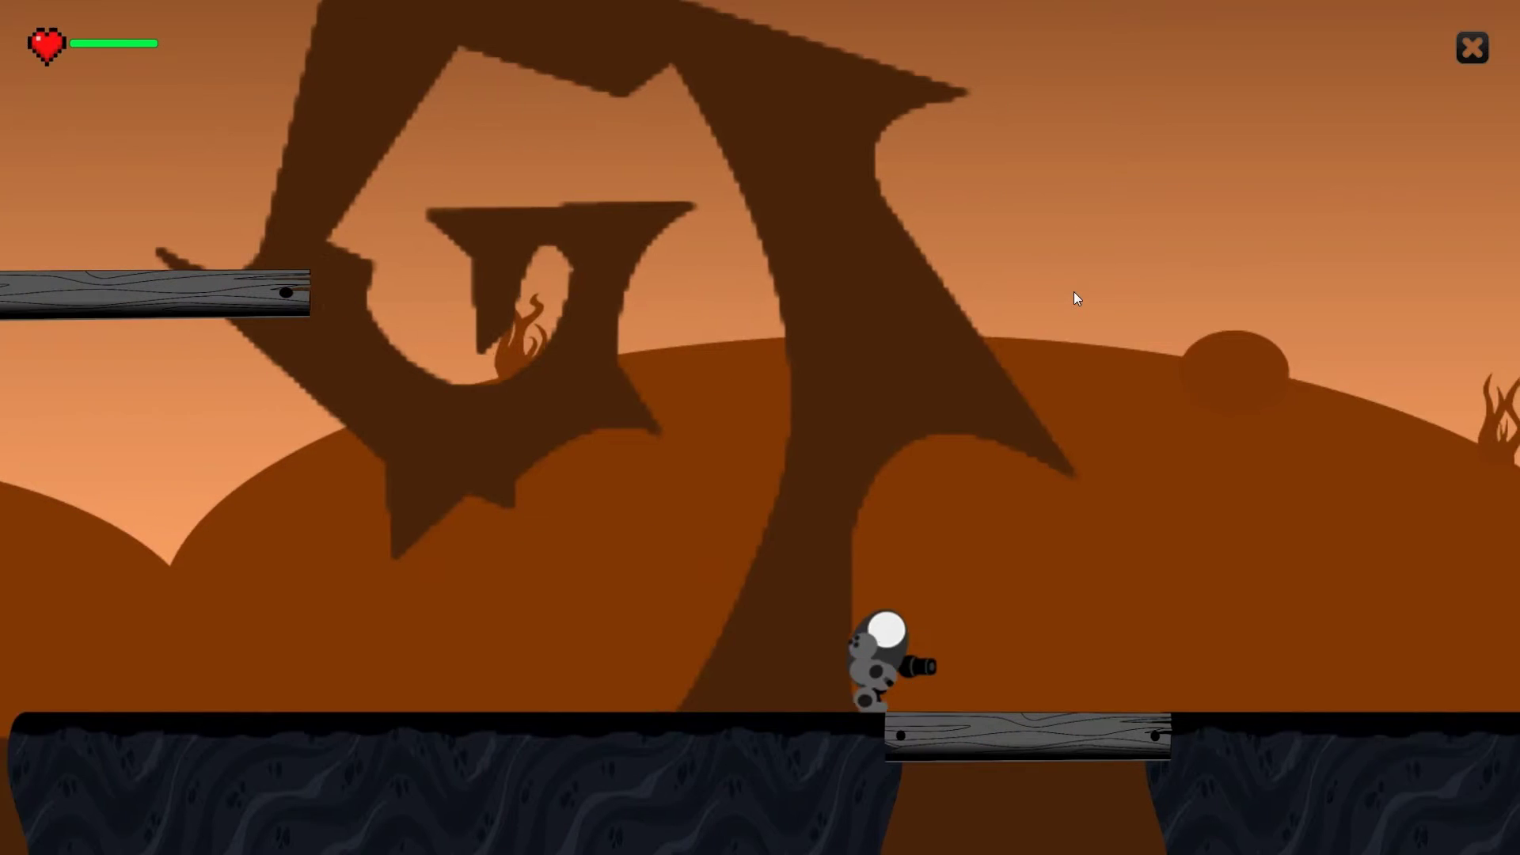
pyautogui.press('Right')
pyautogui.press('Right')
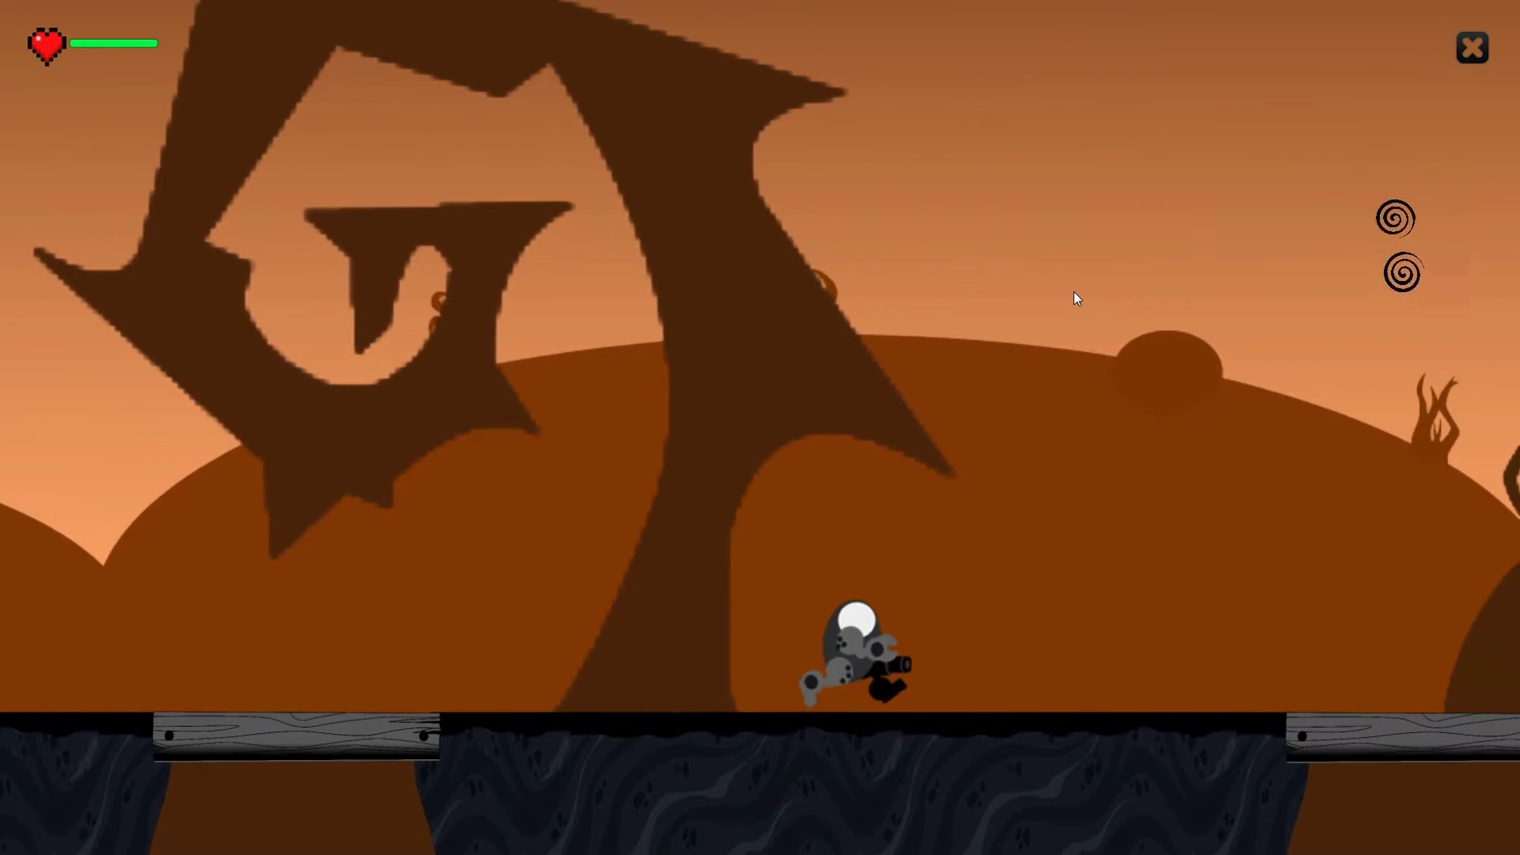
pyautogui.press('Right')
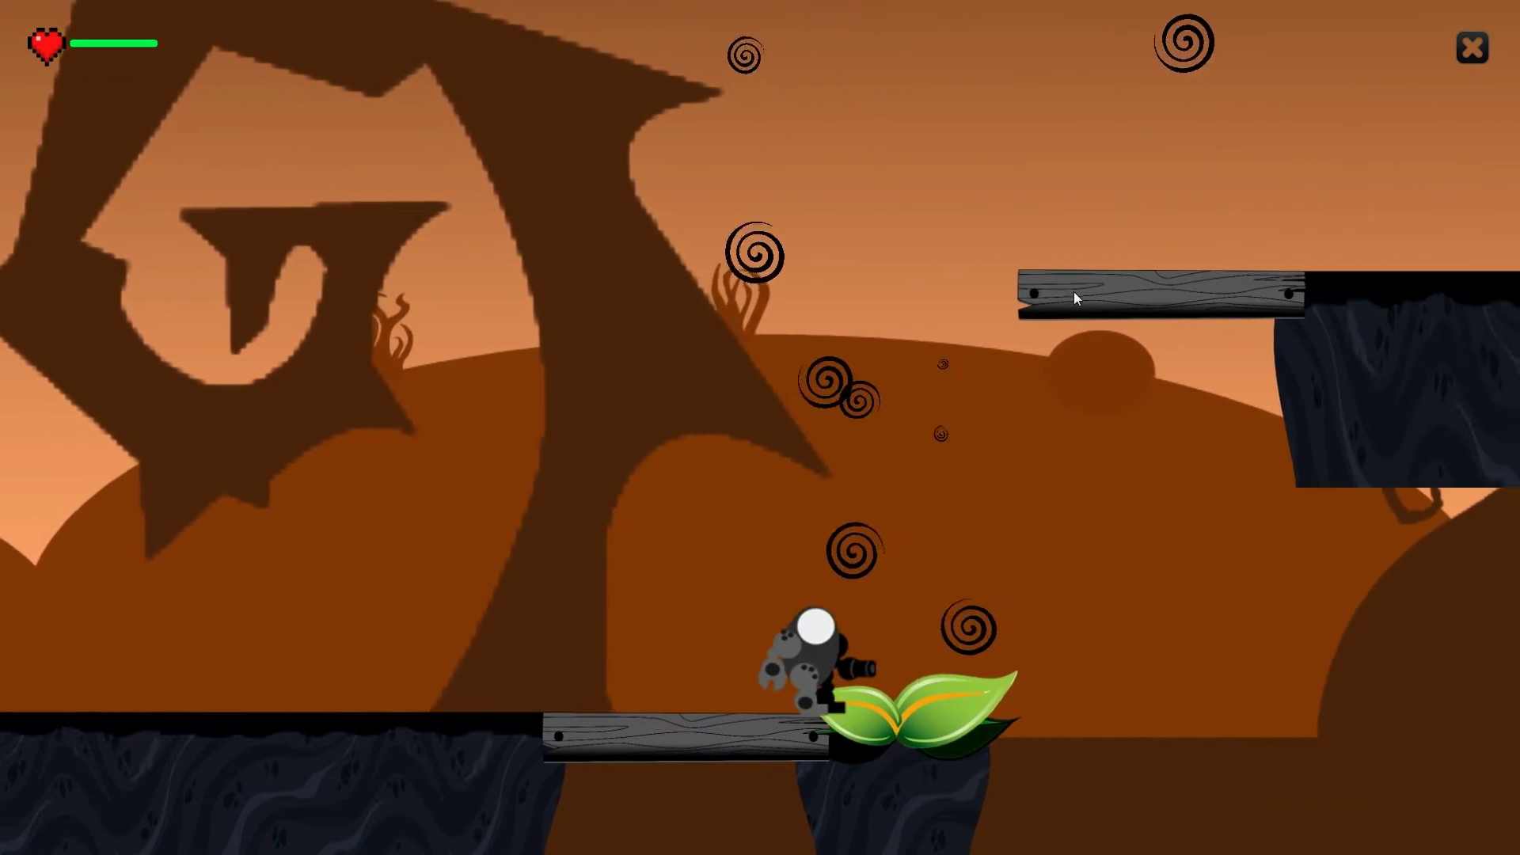
pyautogui.press('Right')
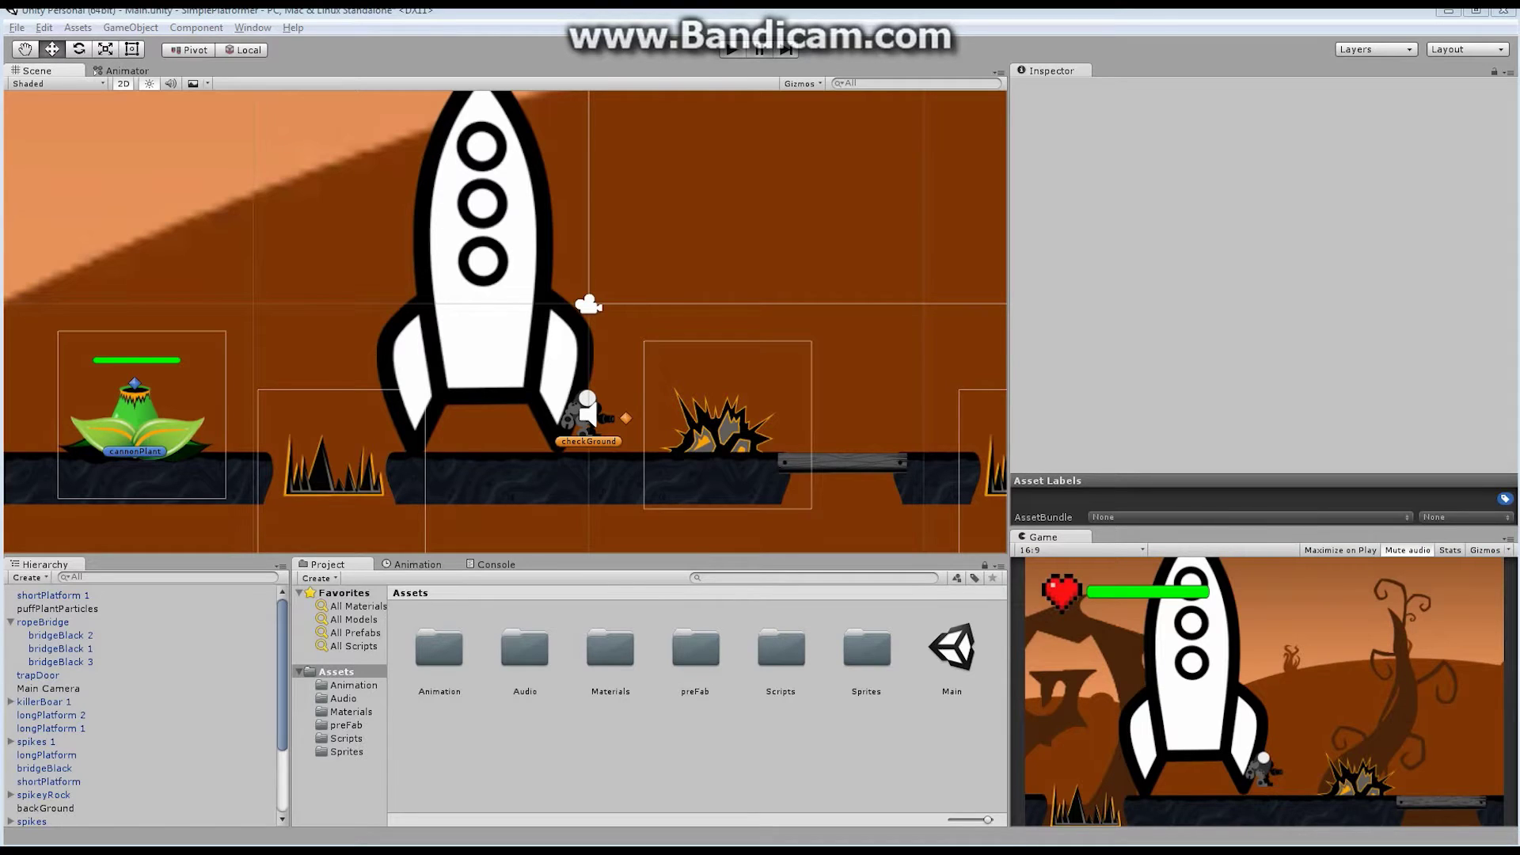
# Step: List the Materials folder, select puffPlantParticles and bring its spiral particles into view
pyautogui.click(352, 712)
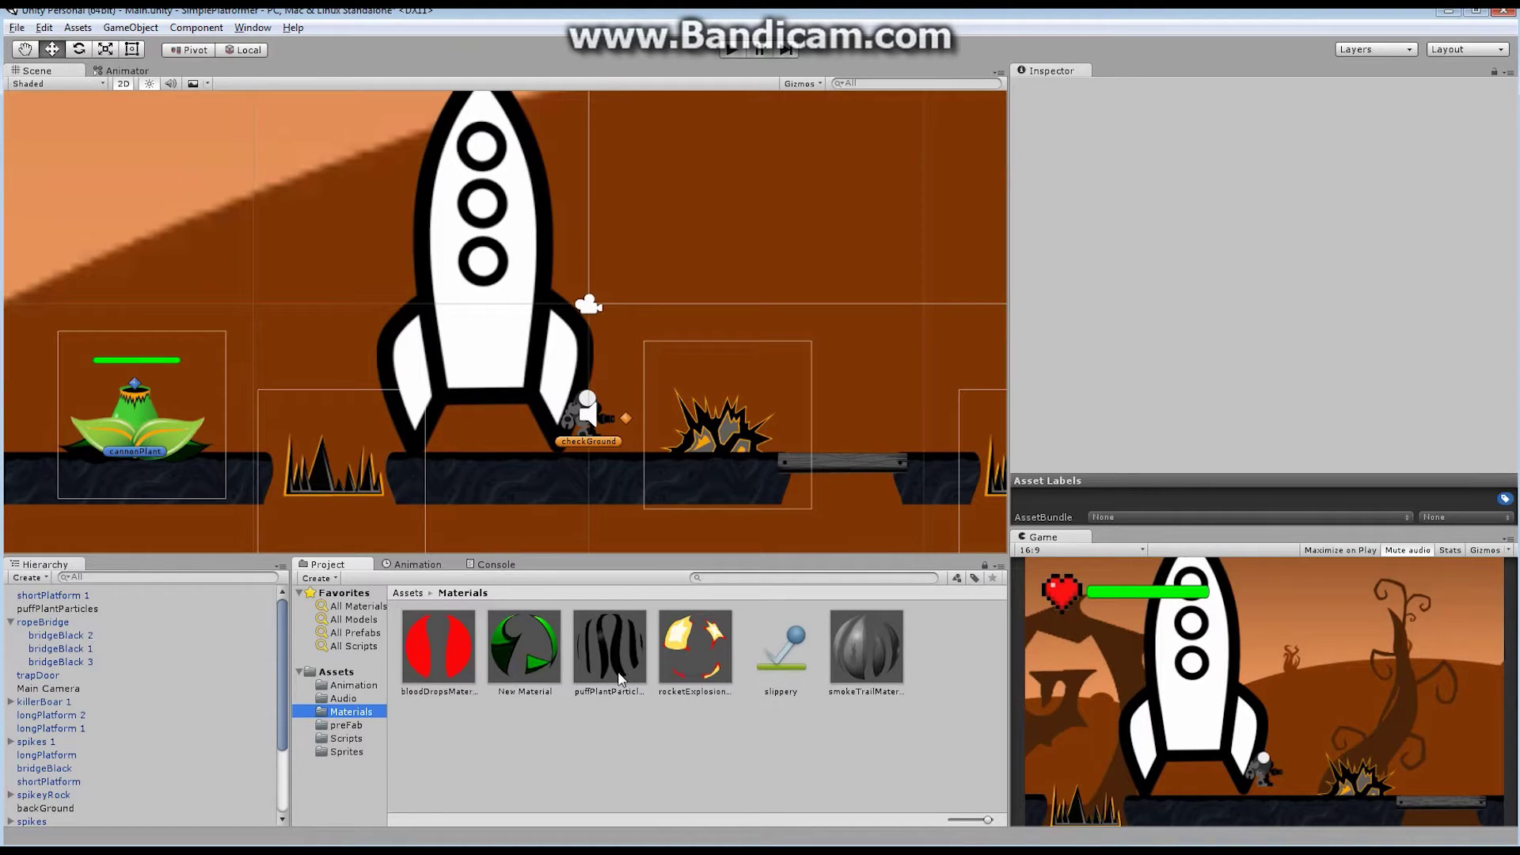
pyautogui.click(98, 610)
pyautogui.moveTo(415, 427); pyautogui.dragTo(638, 373, button='middle')
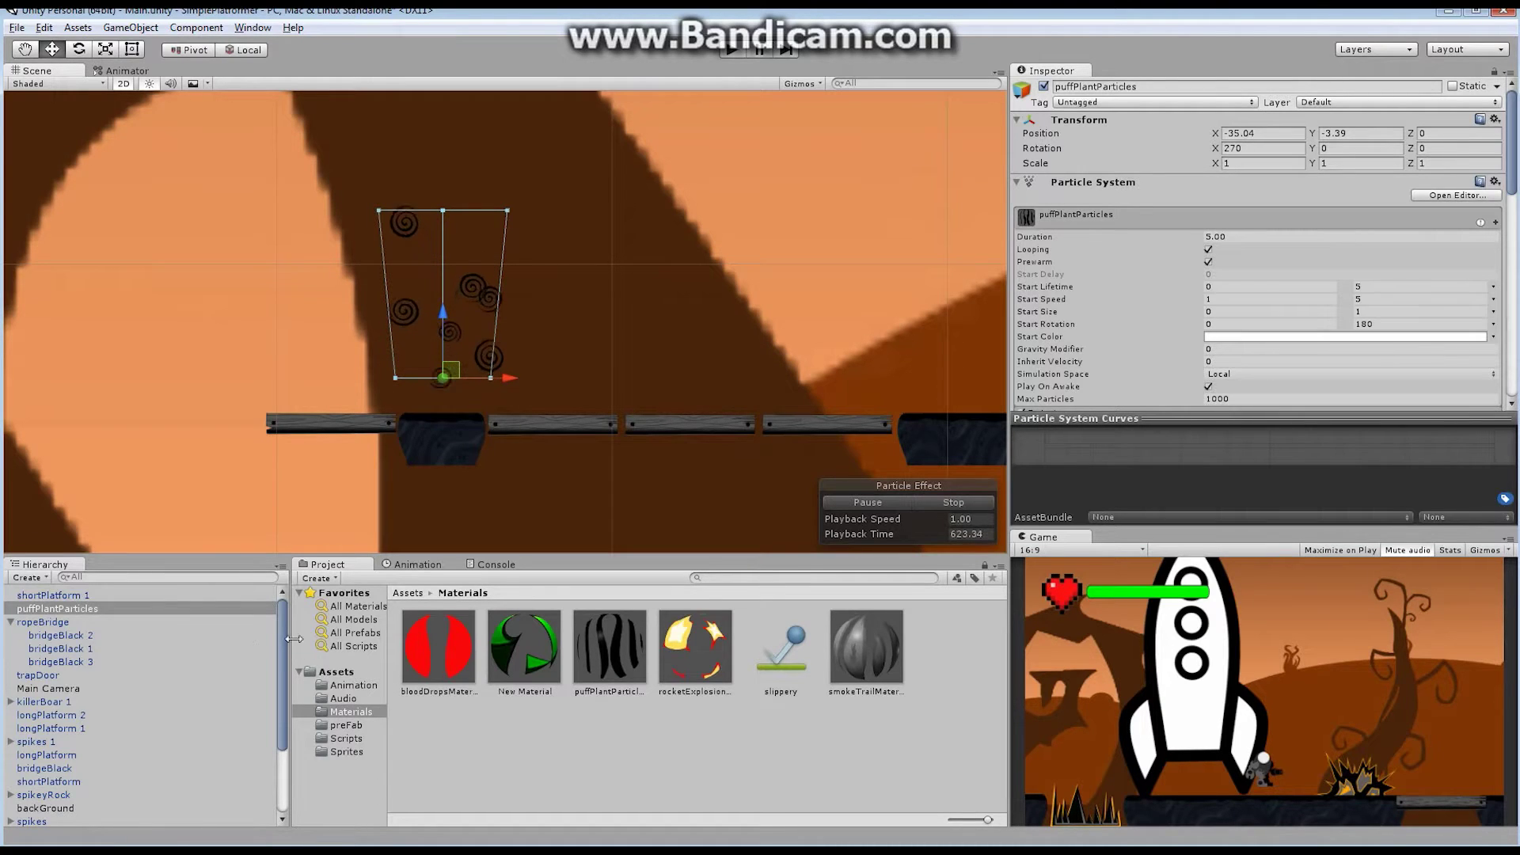
# Step: Select and frame cannonPlant in the scene, then list the preFab folder's prefabs
pyautogui.moveTo(278, 633); pyautogui.dragTo(277, 749)
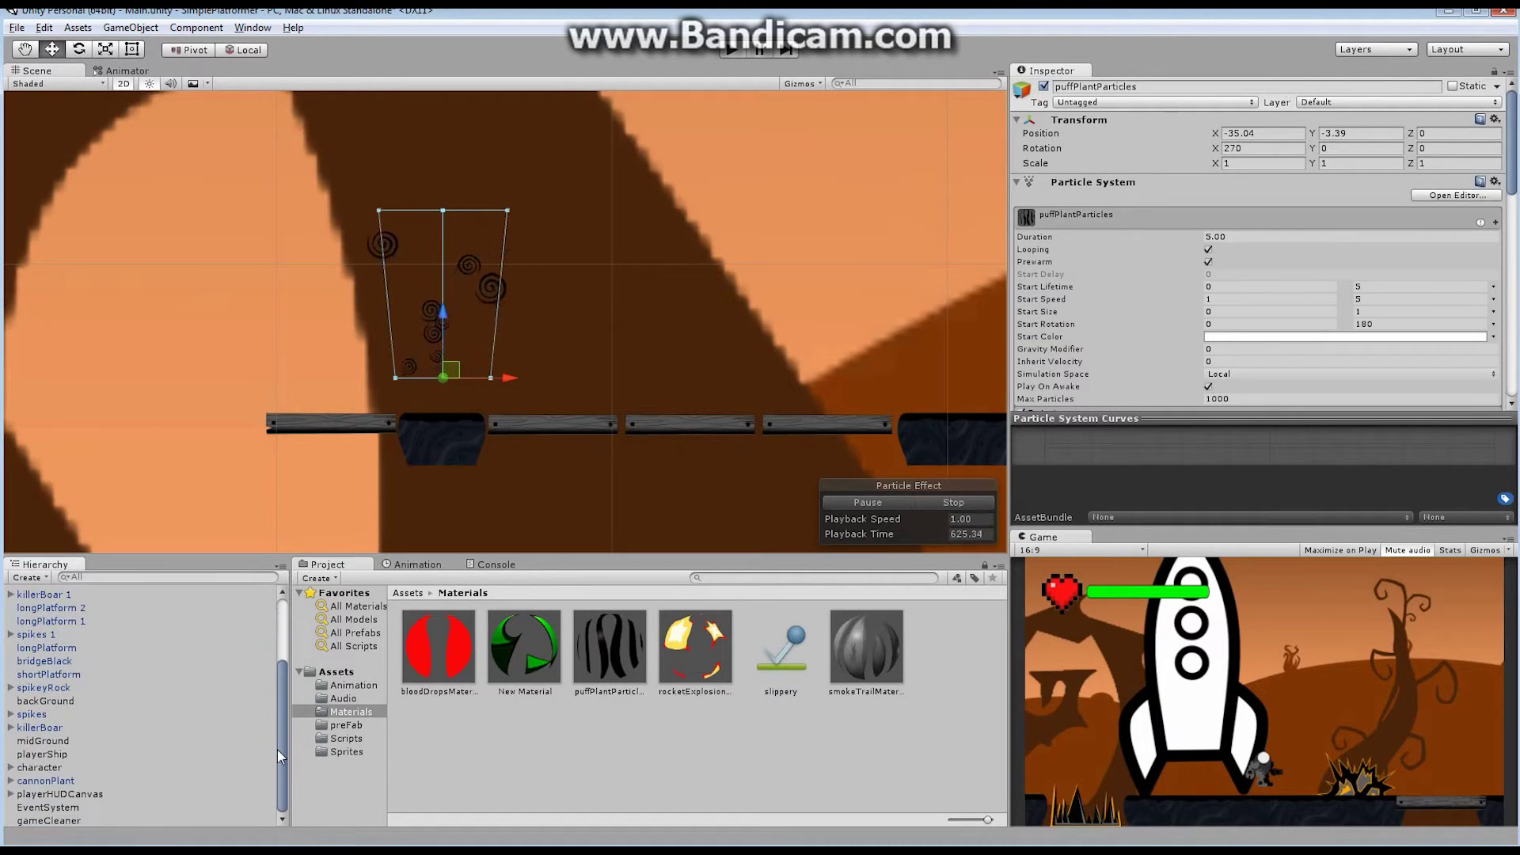
pyautogui.click(47, 780)
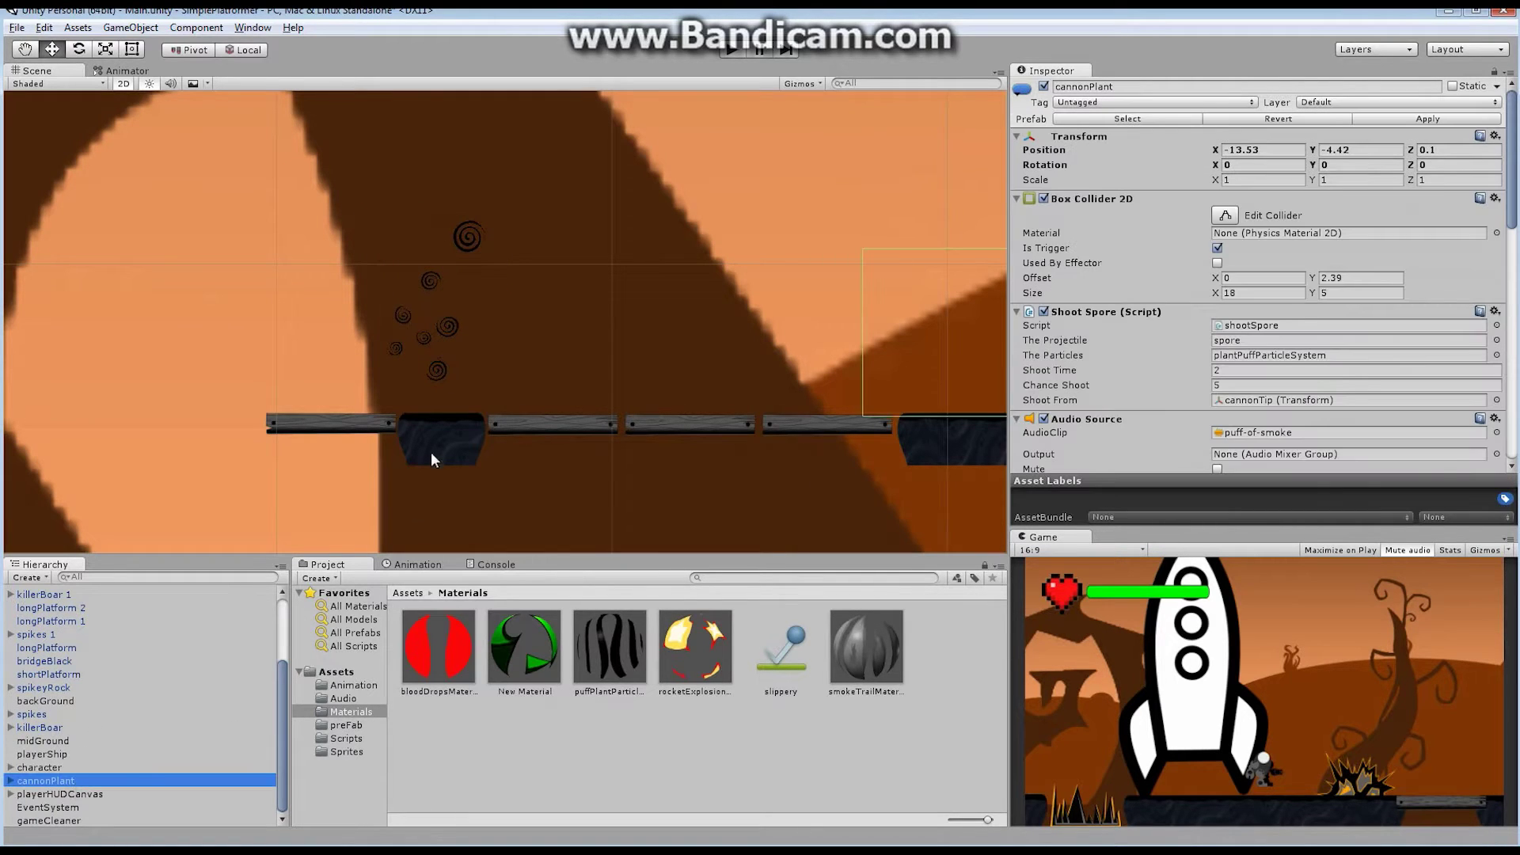
pyautogui.press('f')
pyautogui.scroll(3, 643, 372)
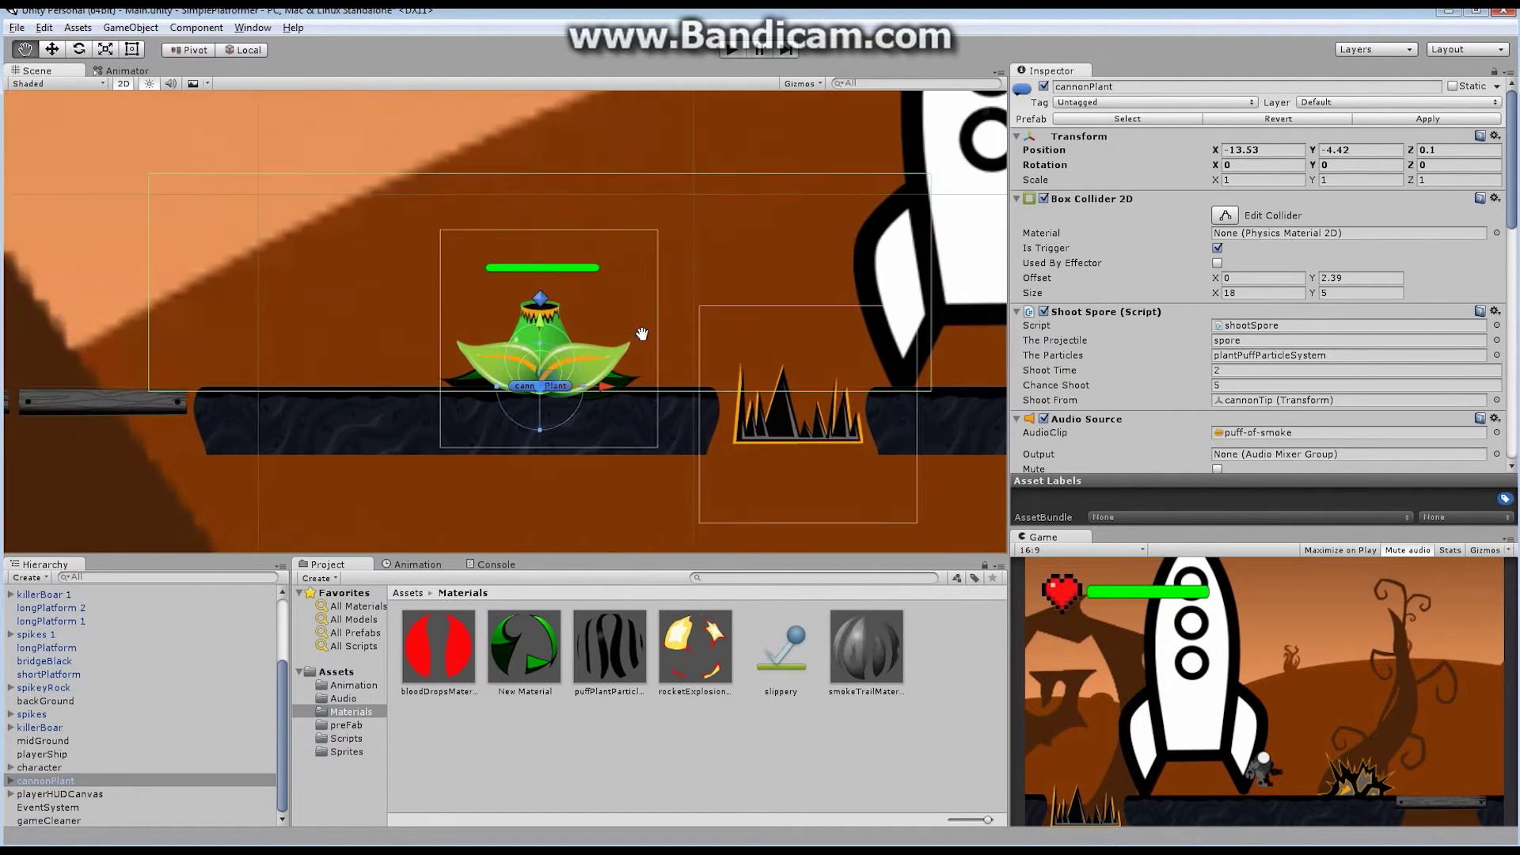
pyautogui.scroll(1, 643, 372)
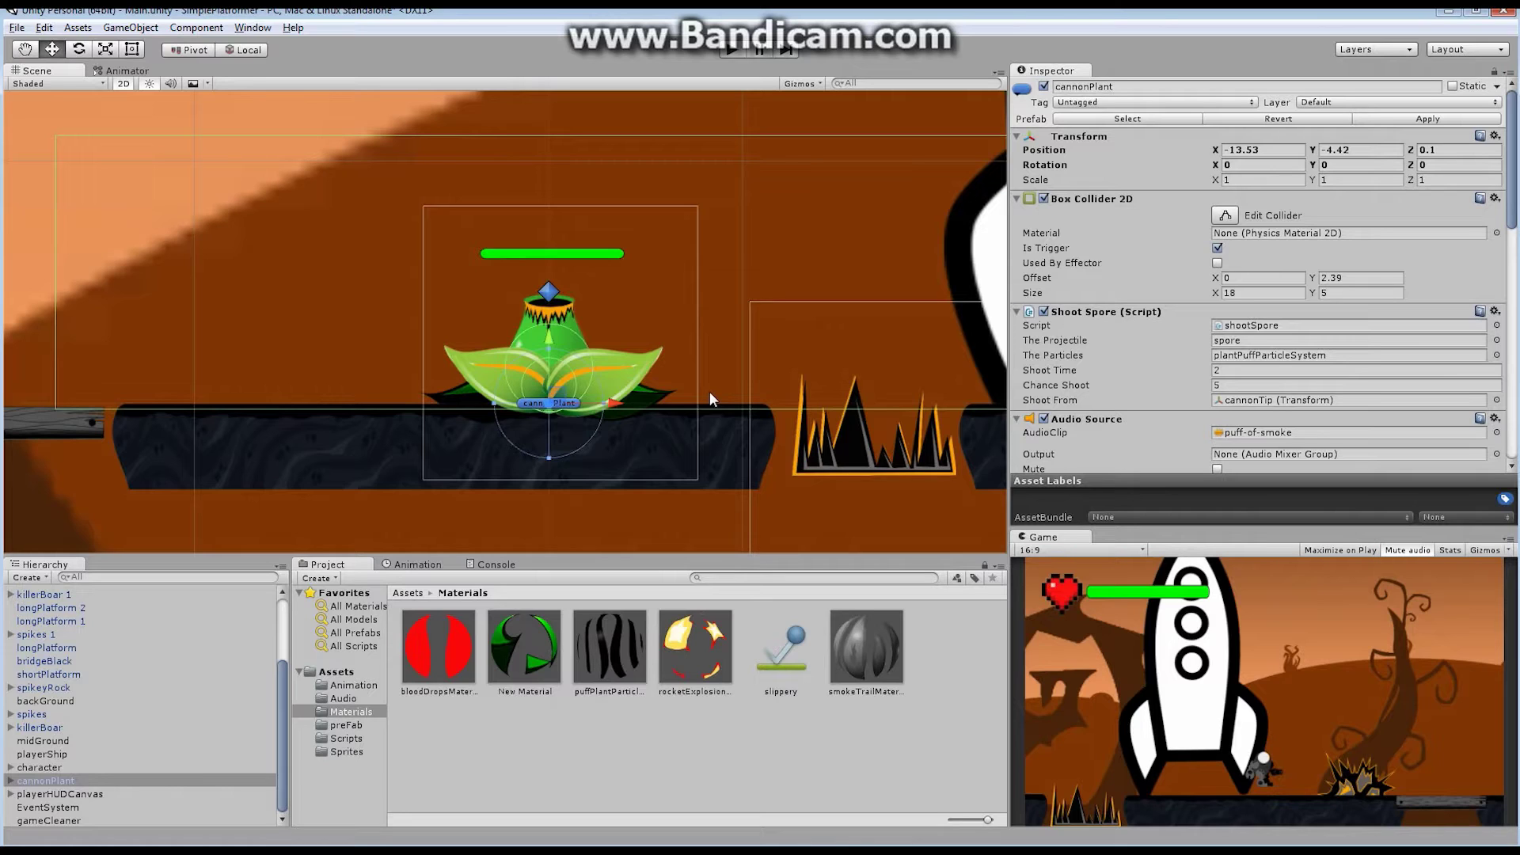
pyautogui.click(348, 725)
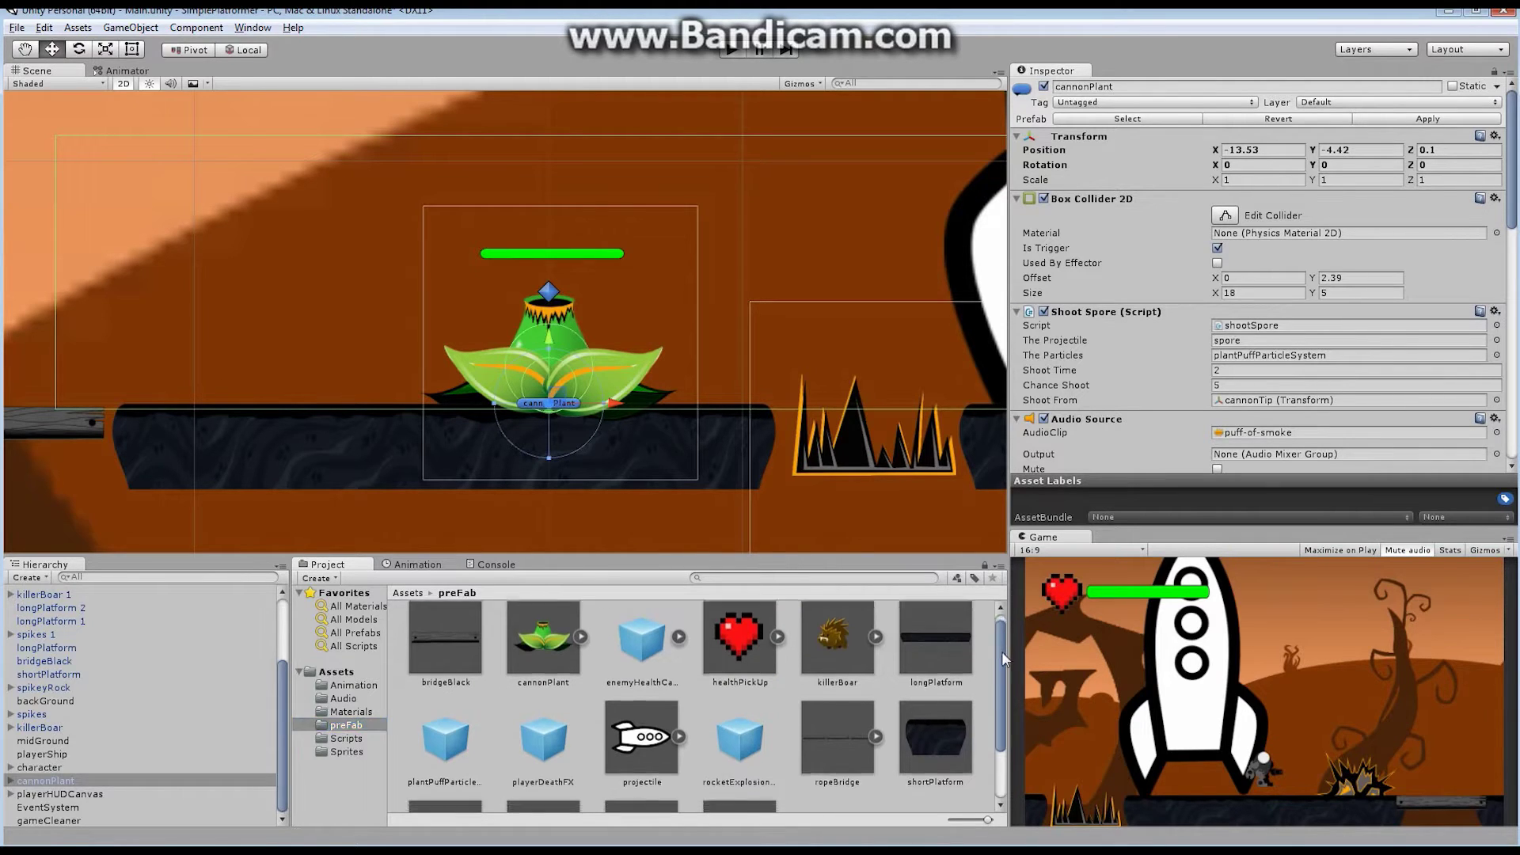
pyautogui.moveTo(1001, 659); pyautogui.dragTo(994, 742)
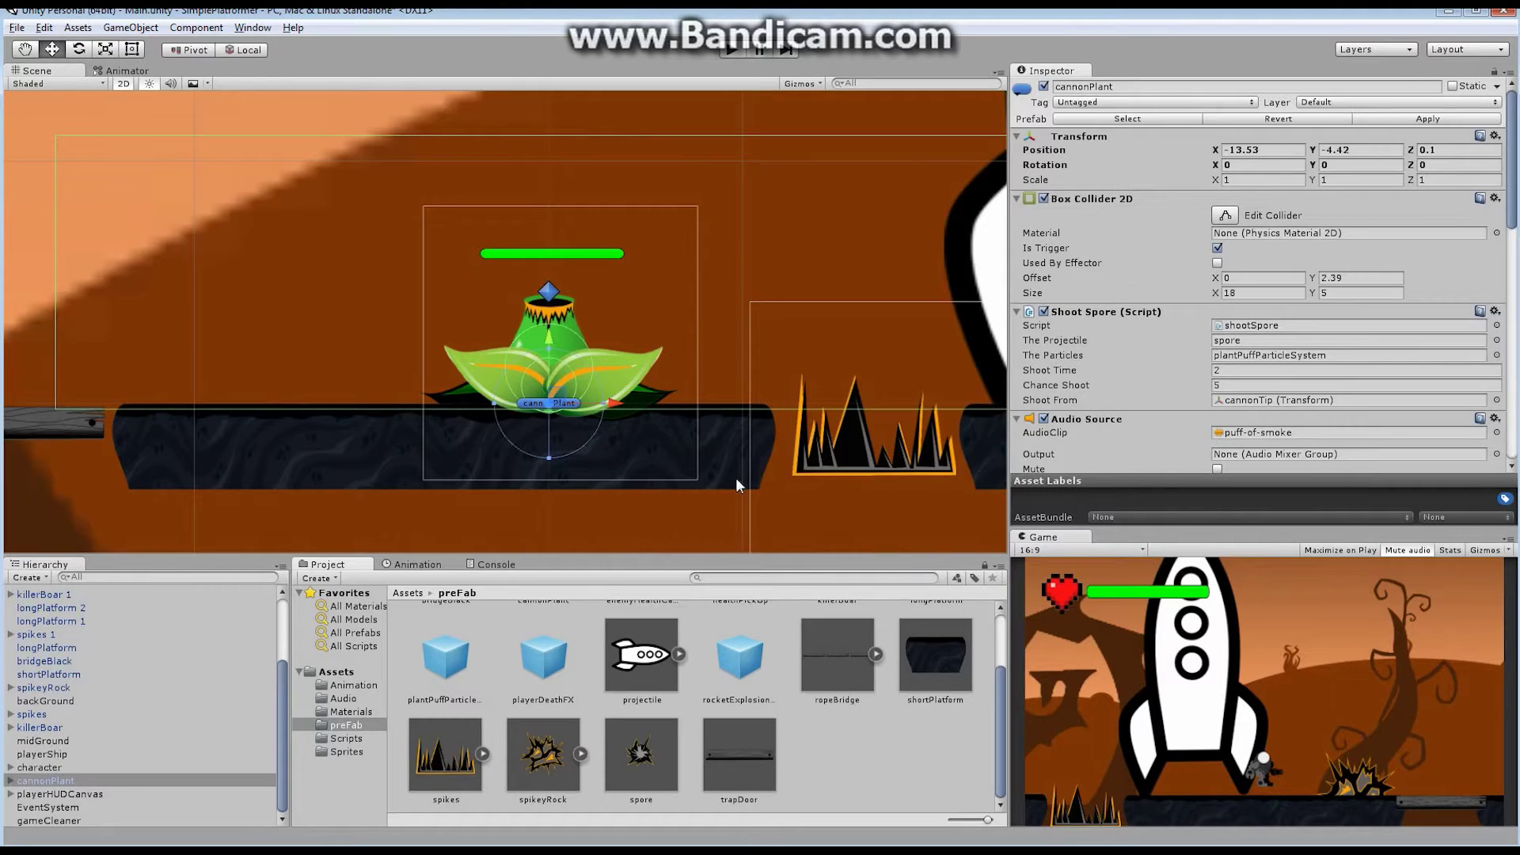
# Step: Duplicate cannonPlant and drag the copy left to X -35.09 beneath the spiral particles
pyautogui.click(74, 781)
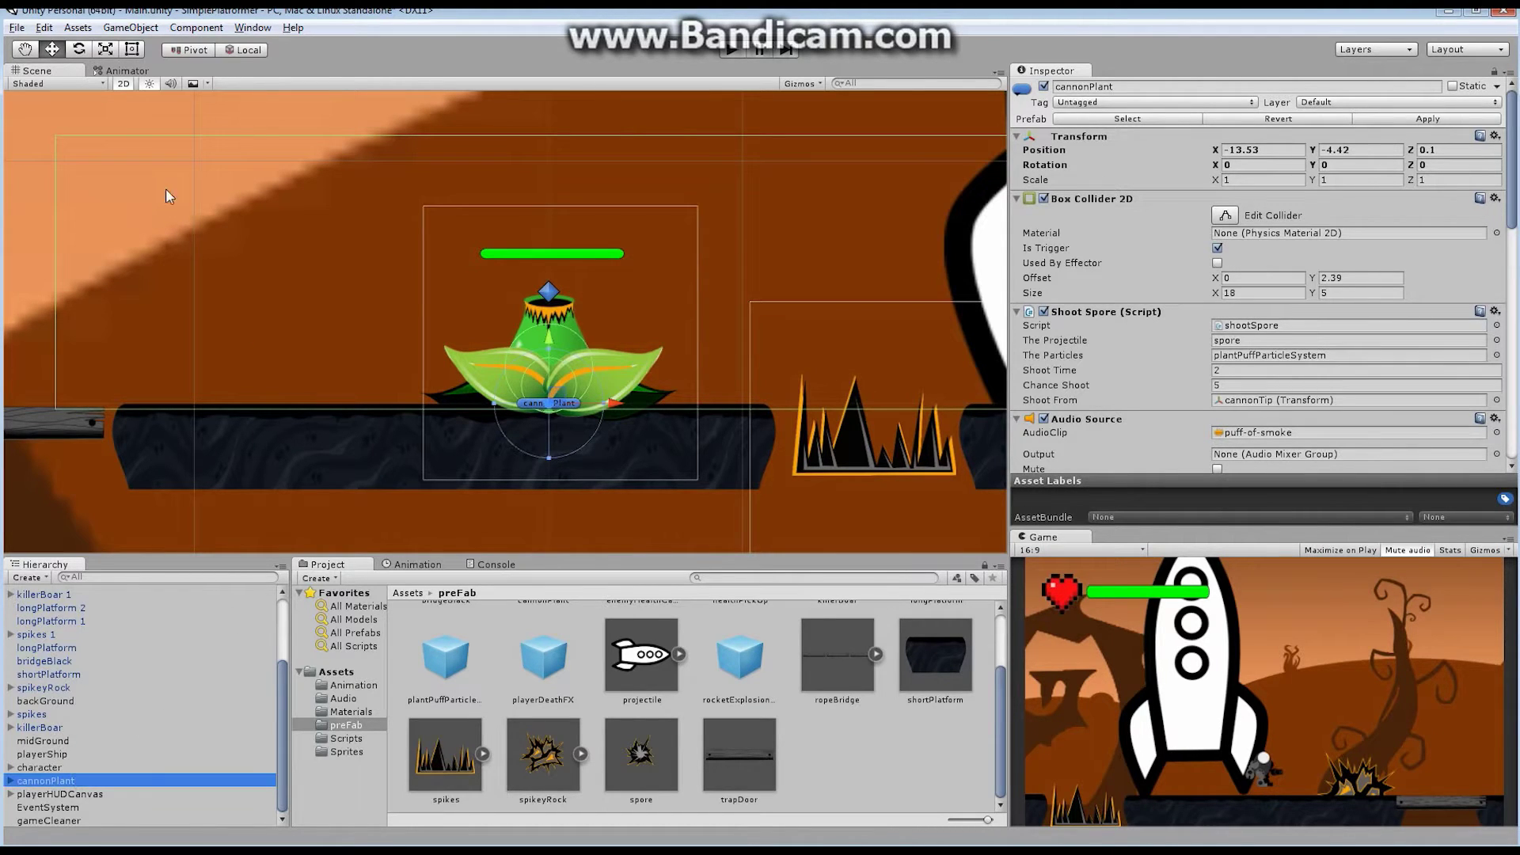
pyautogui.click(43, 27)
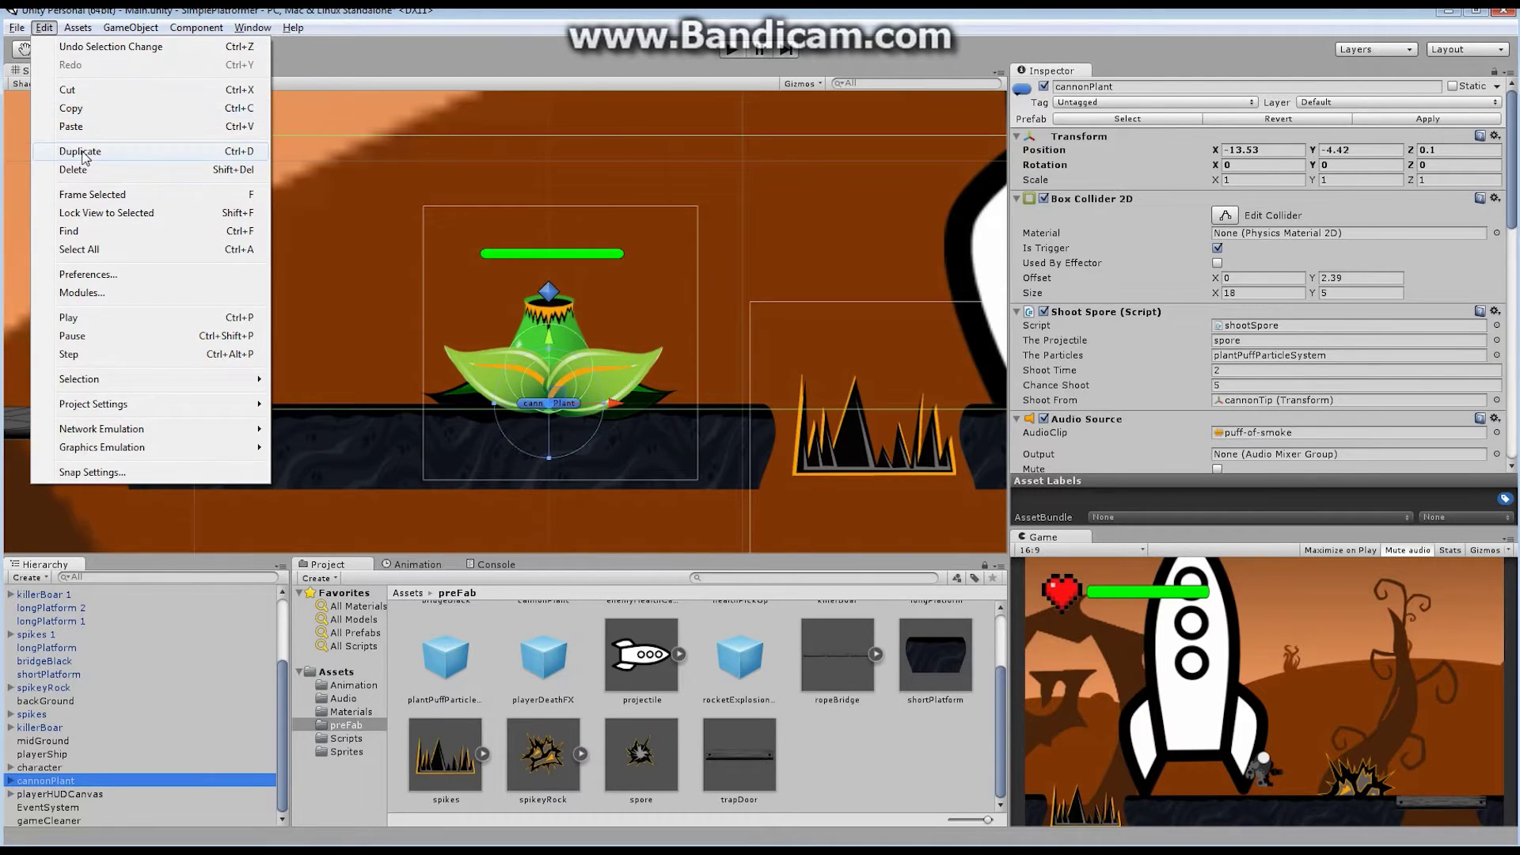
pyautogui.click(87, 151)
pyautogui.moveTo(632, 408); pyautogui.dragTo(870, 401, button='middle')
pyautogui.moveTo(815, 392); pyautogui.dragTo(364, 393)
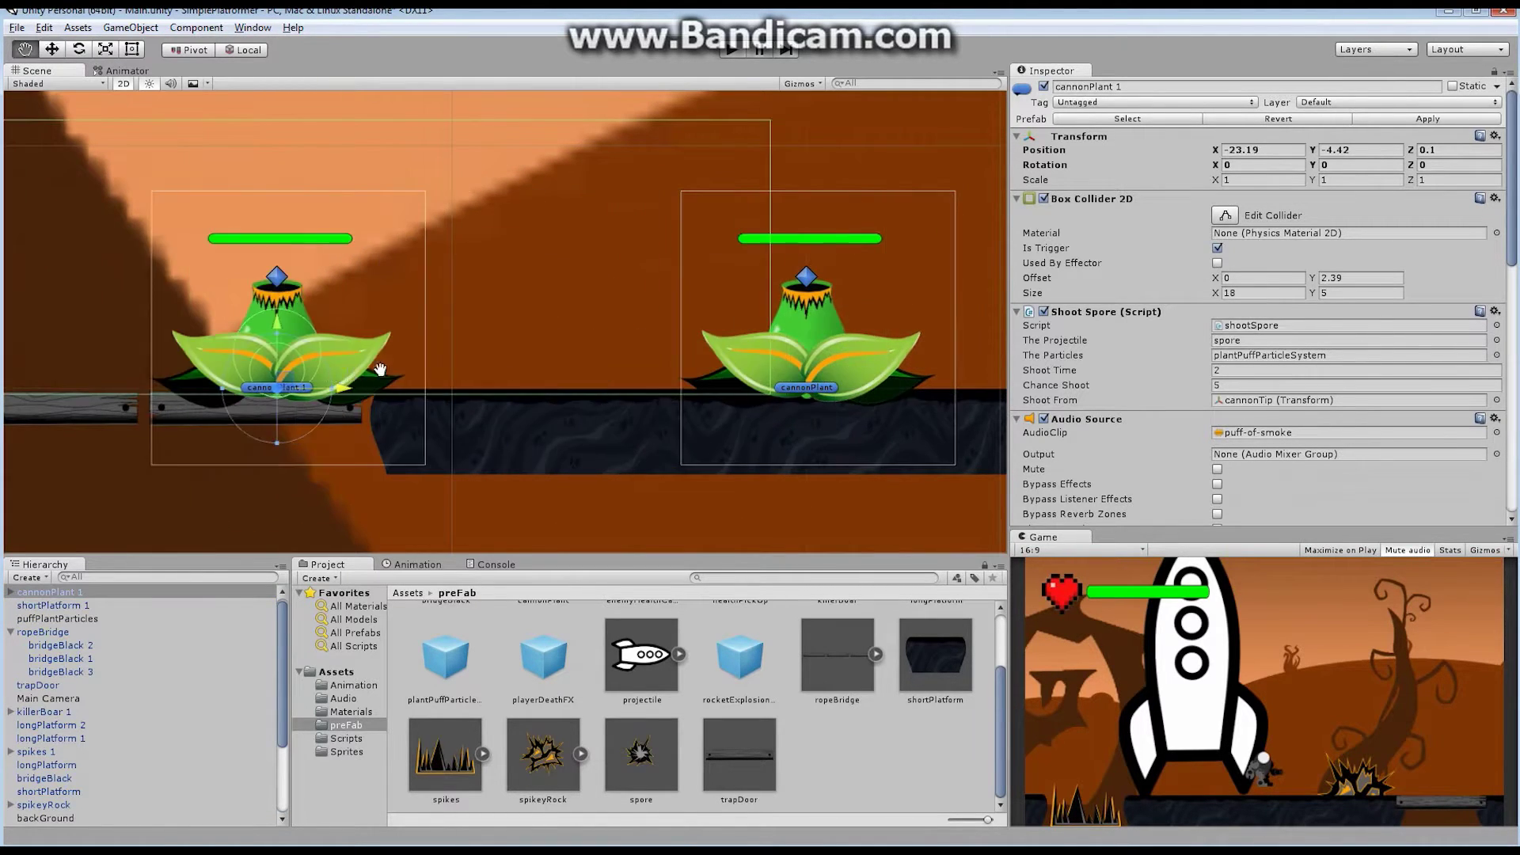
pyautogui.moveTo(364, 394); pyautogui.dragTo(738, 388, button='middle')
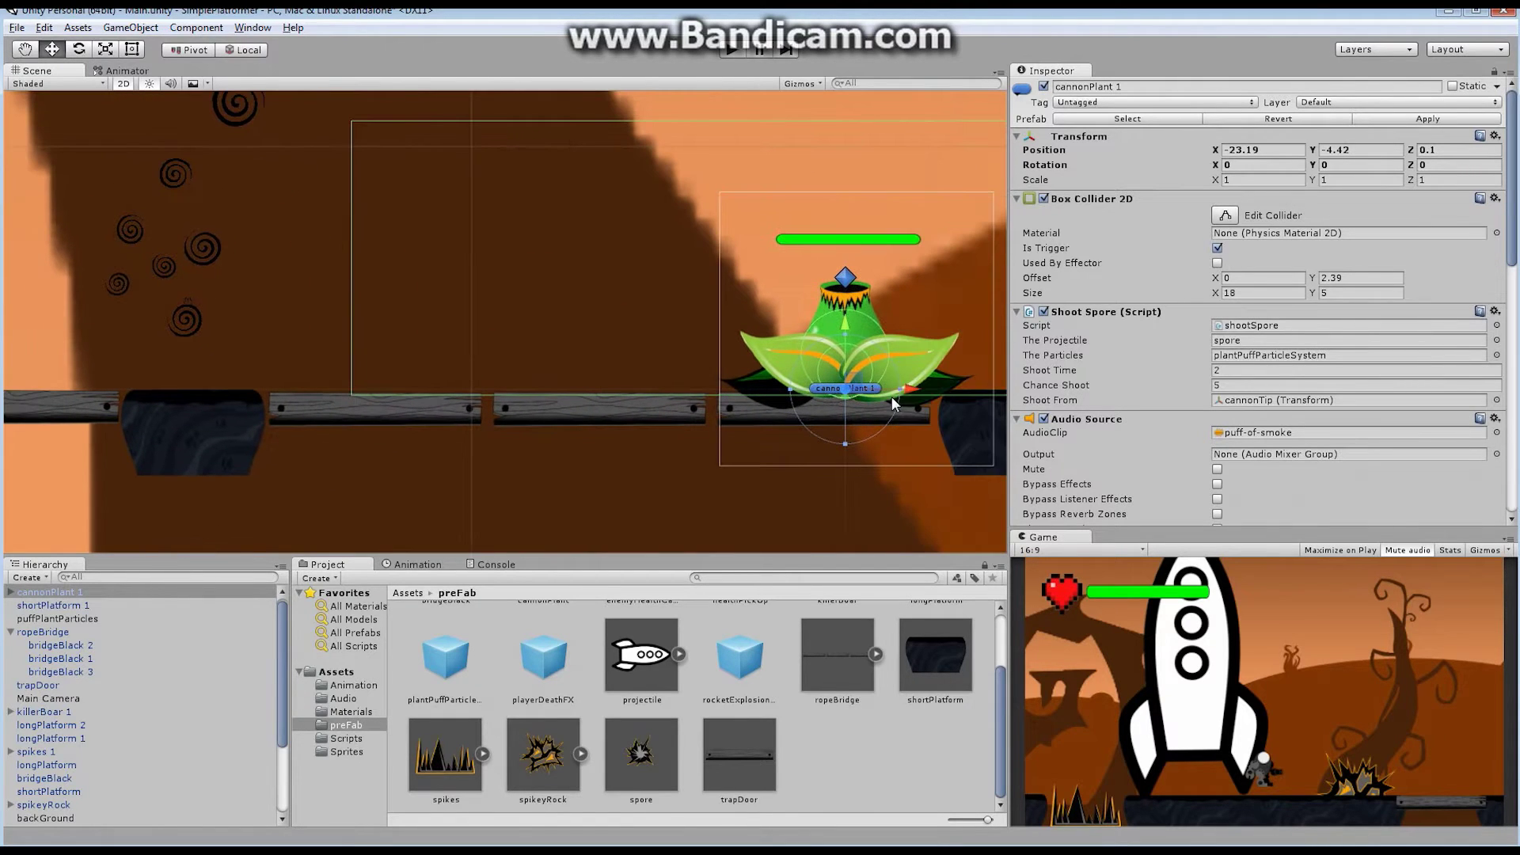
pyautogui.moveTo(907, 391); pyautogui.dragTo(258, 359)
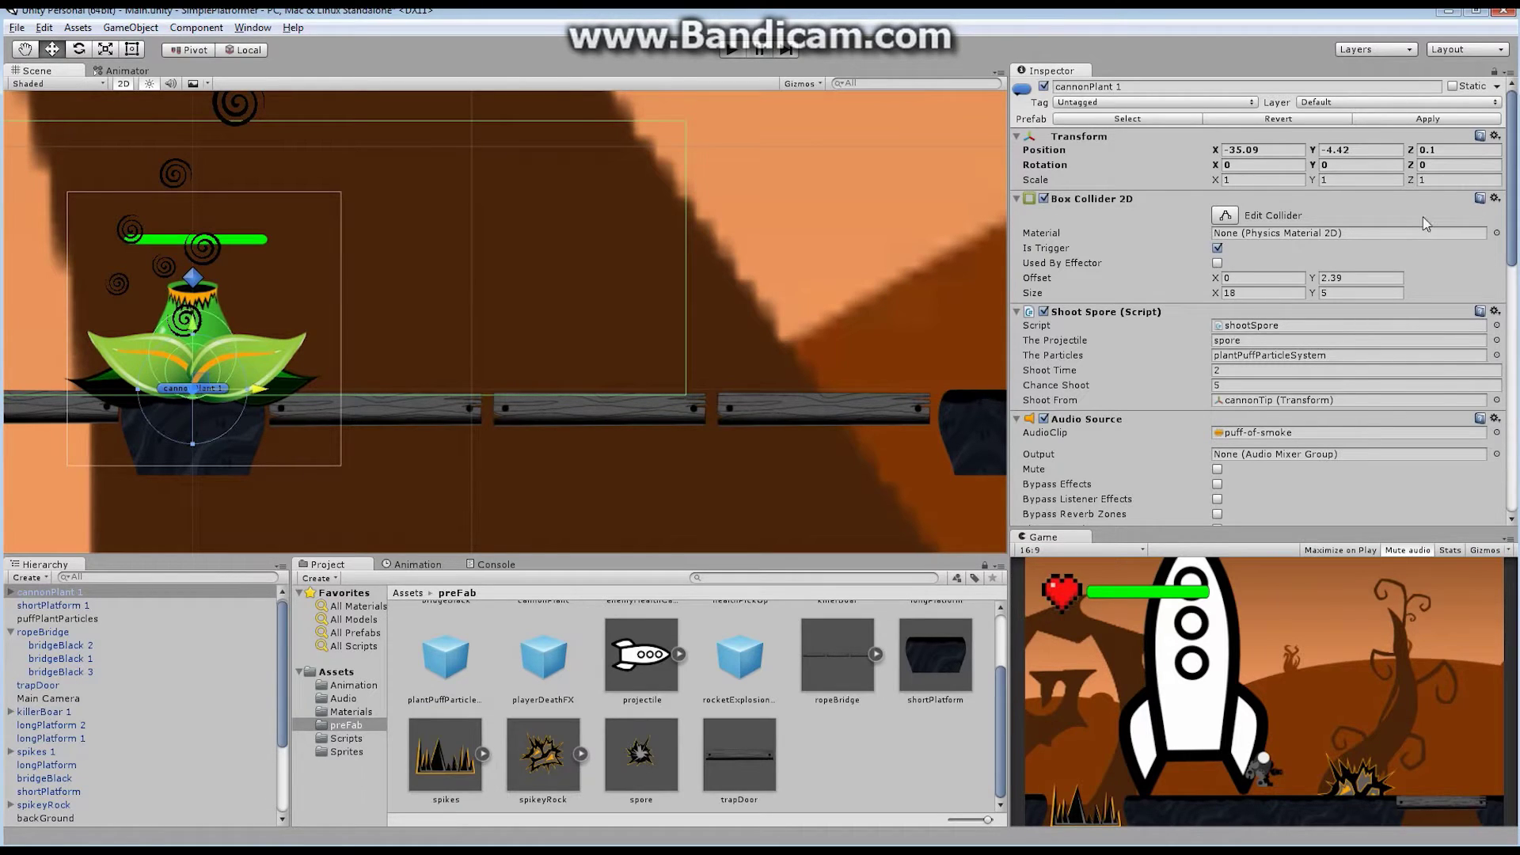
# Step: Delete the cannon and enemyHealthCanvas children from cannonPlant 1, accepting the broken prefab link
pyautogui.click(11, 592)
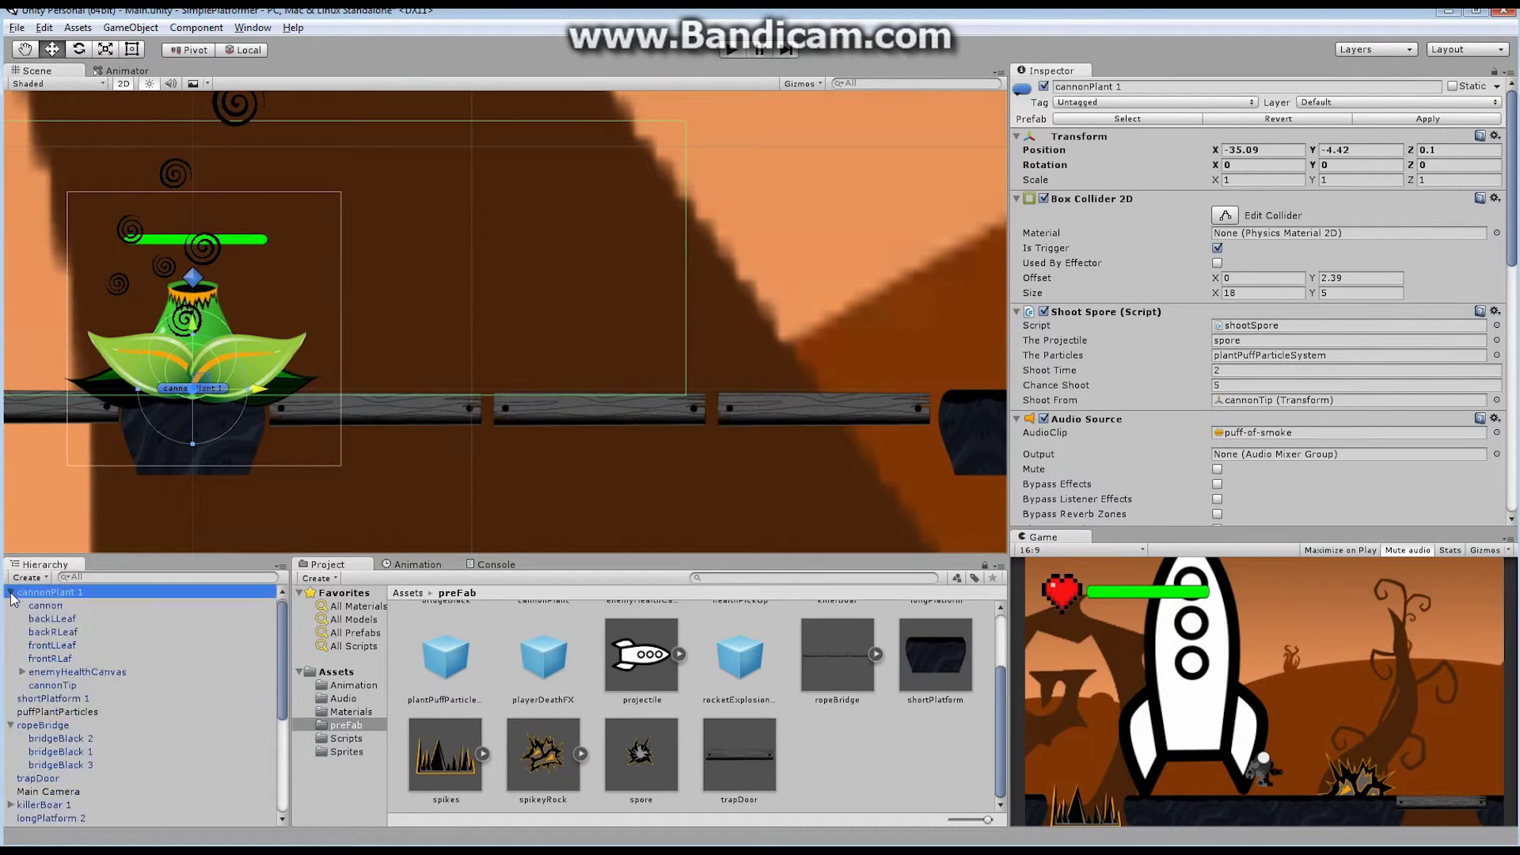
pyautogui.click(57, 606)
pyautogui.press('Delete')
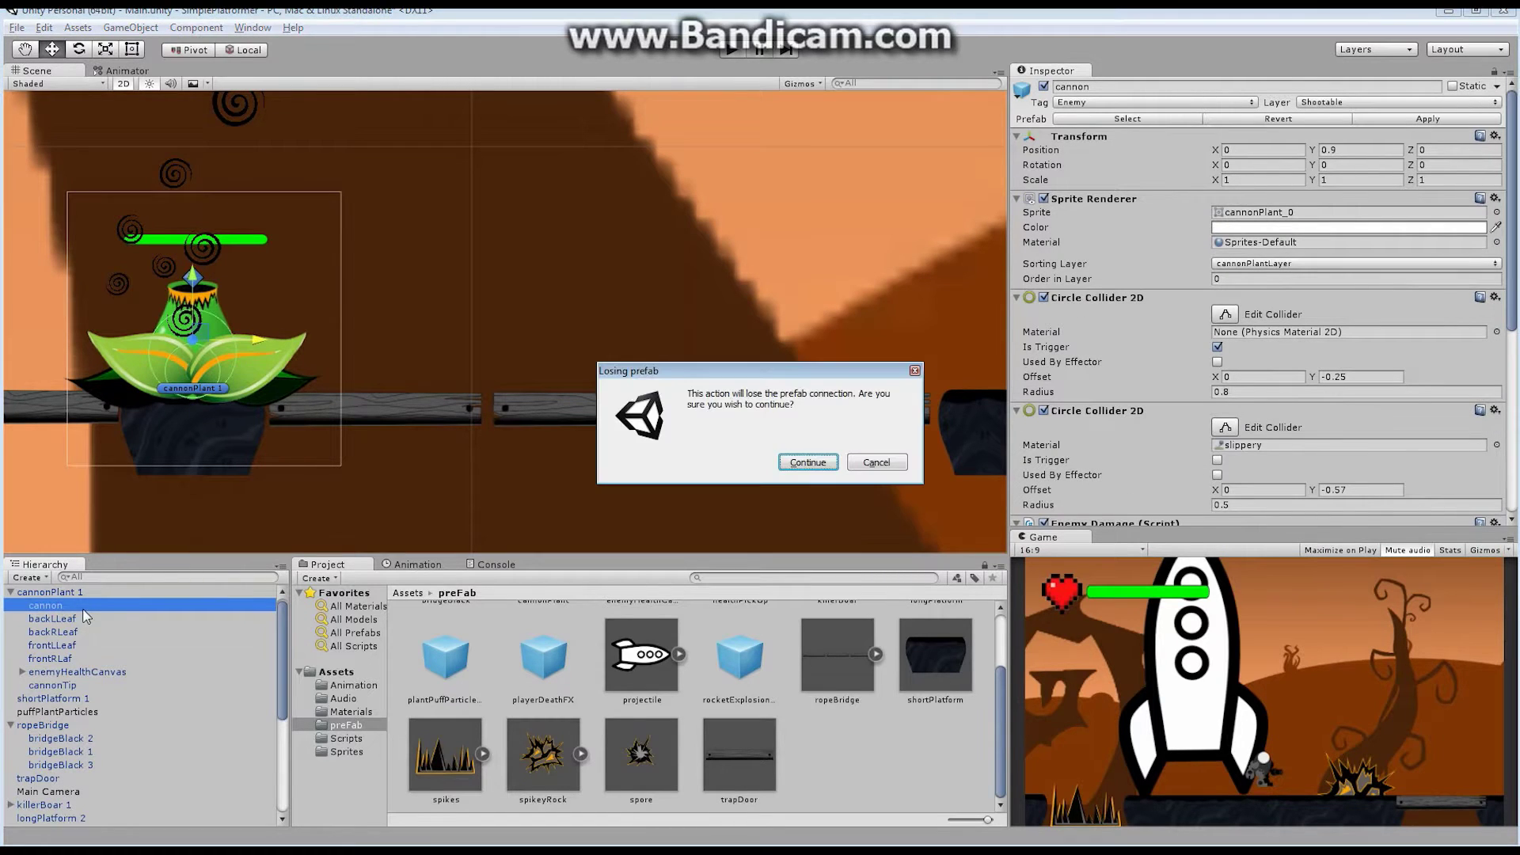
pyautogui.click(805, 467)
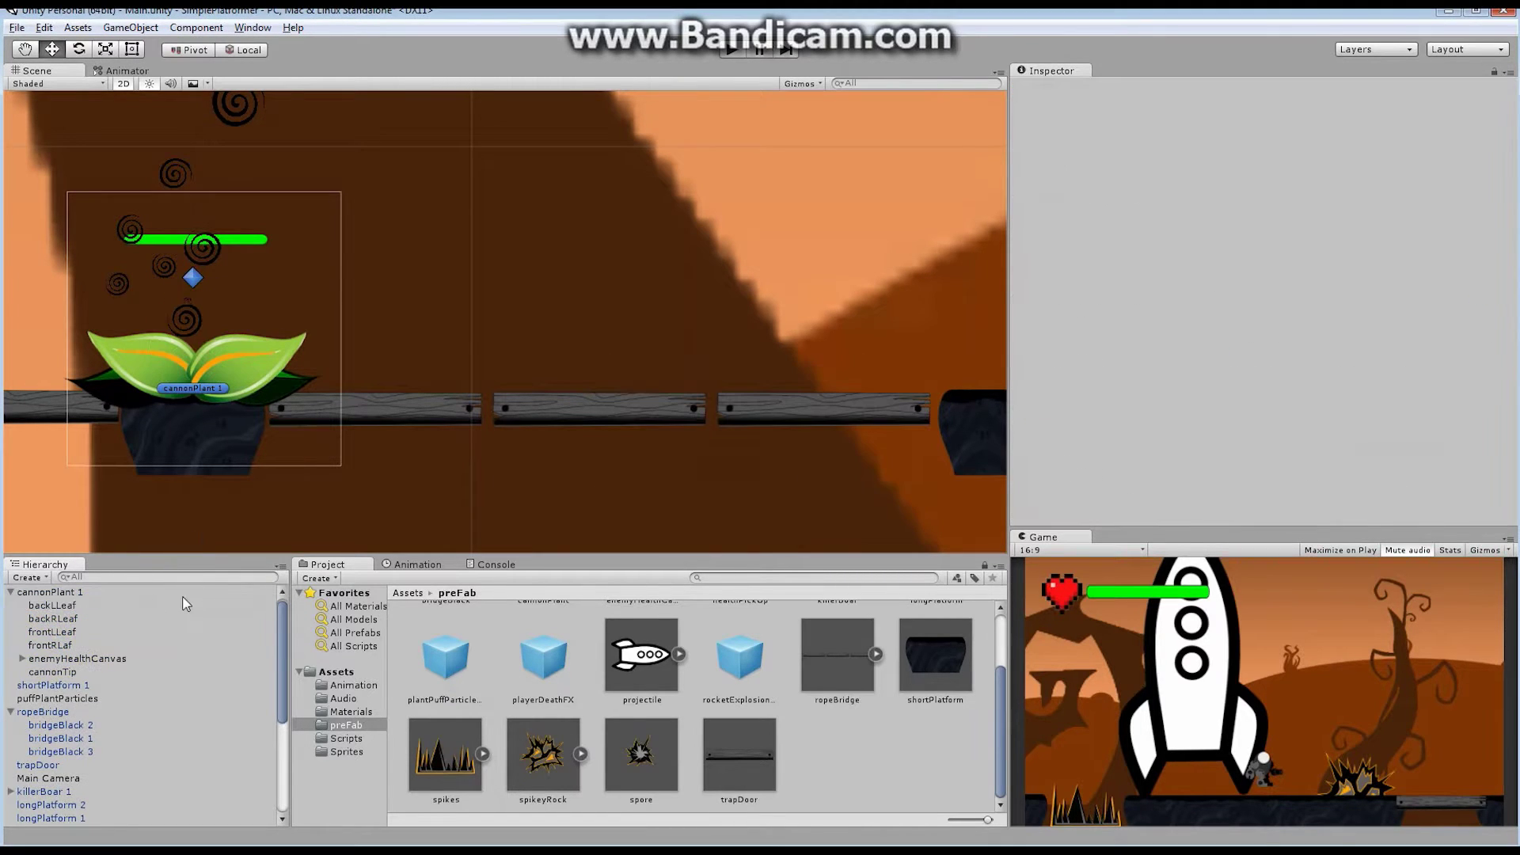
pyautogui.click(108, 657)
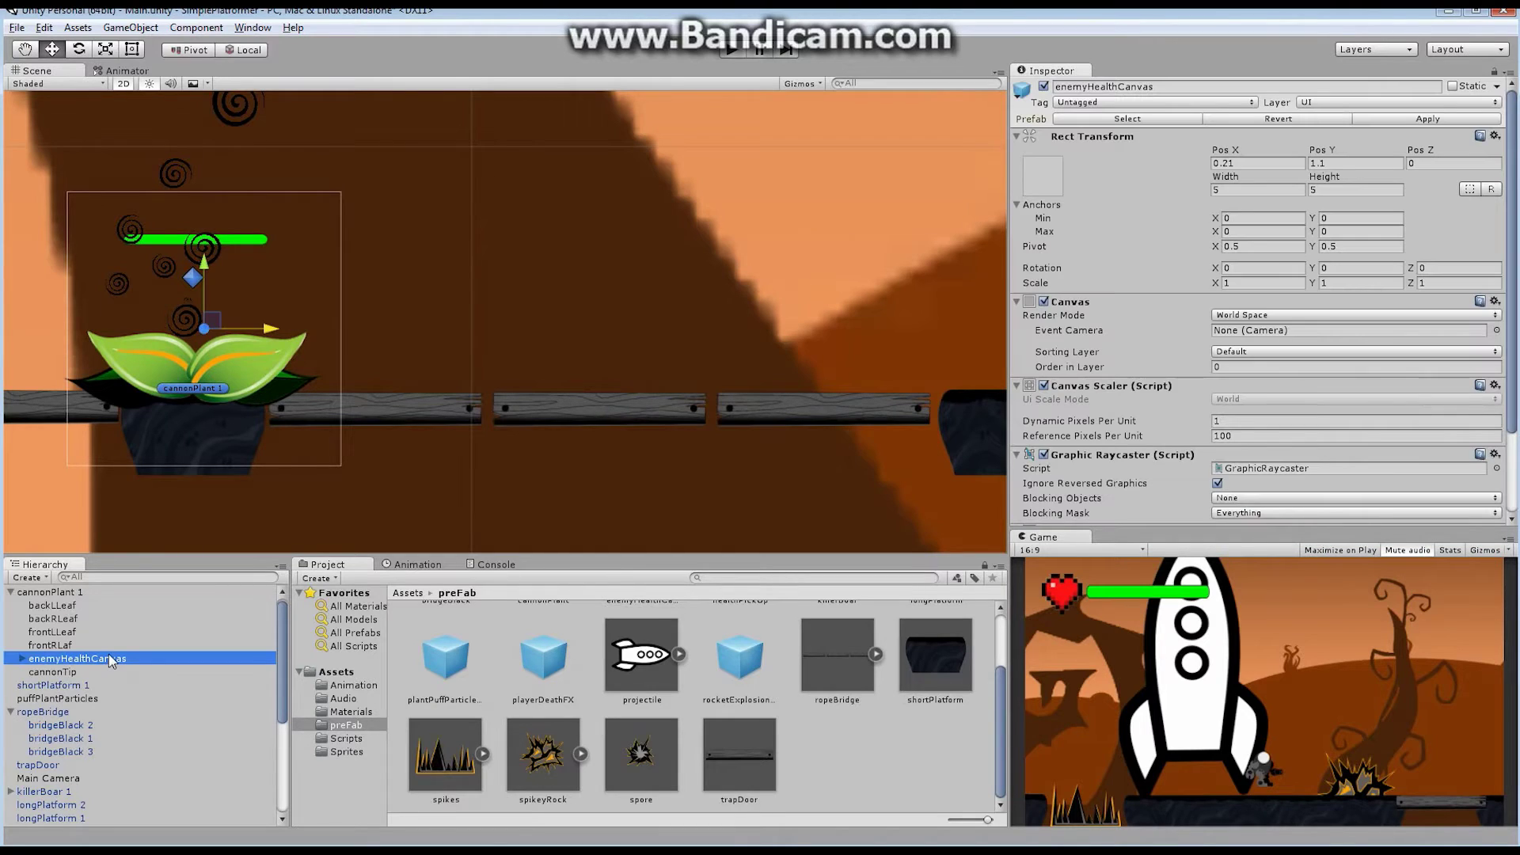
pyautogui.press('Delete')
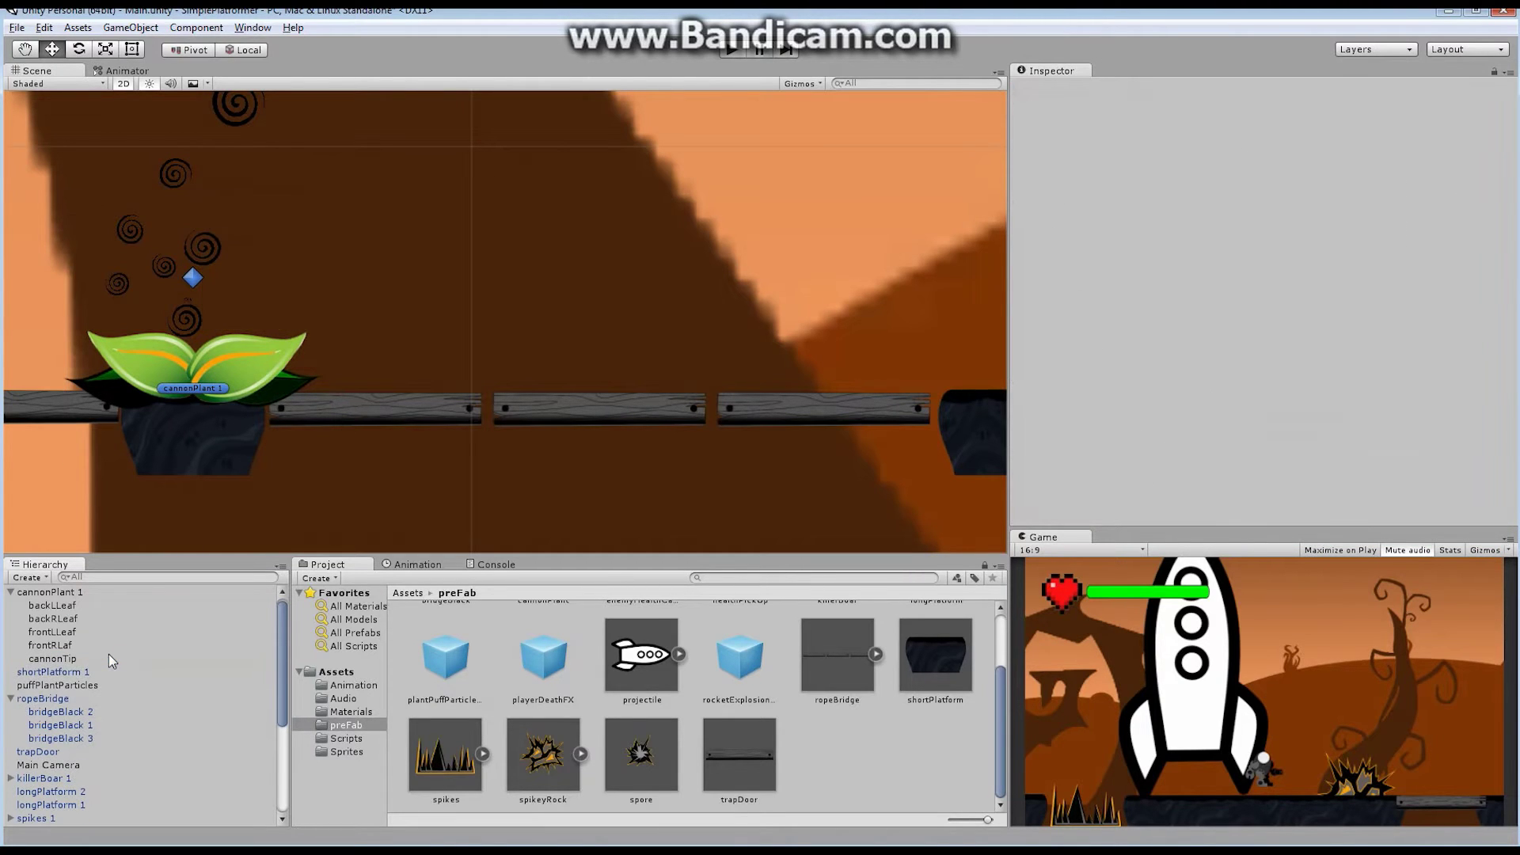
pyautogui.click(69, 663)
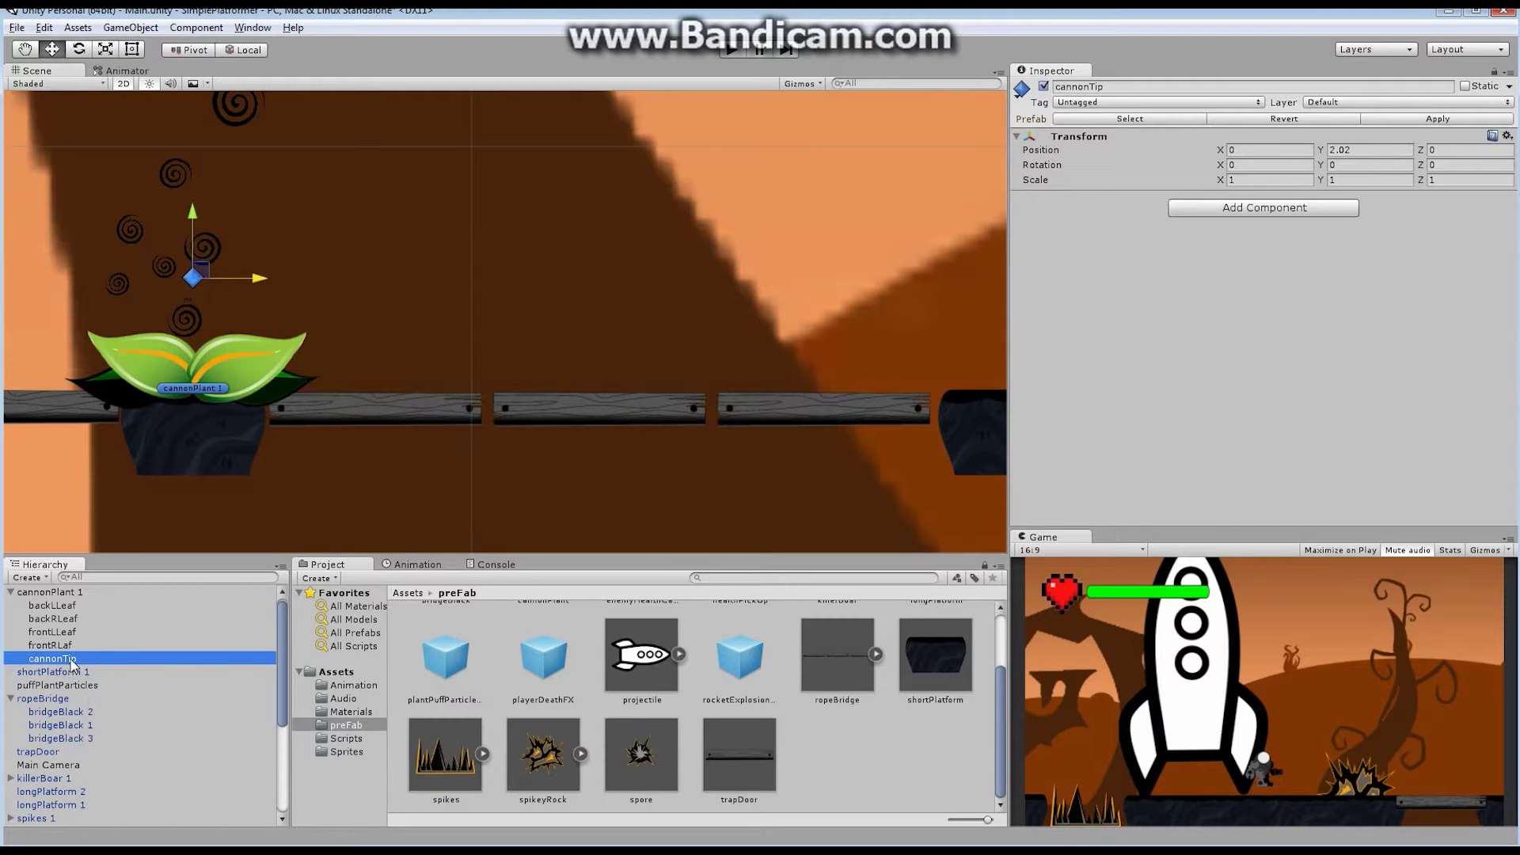
# Step: Delete cannonTip and remove Shoot Spore, Audio Source and Box Collider 2D from cannonPlant 1
pyautogui.press('Delete')
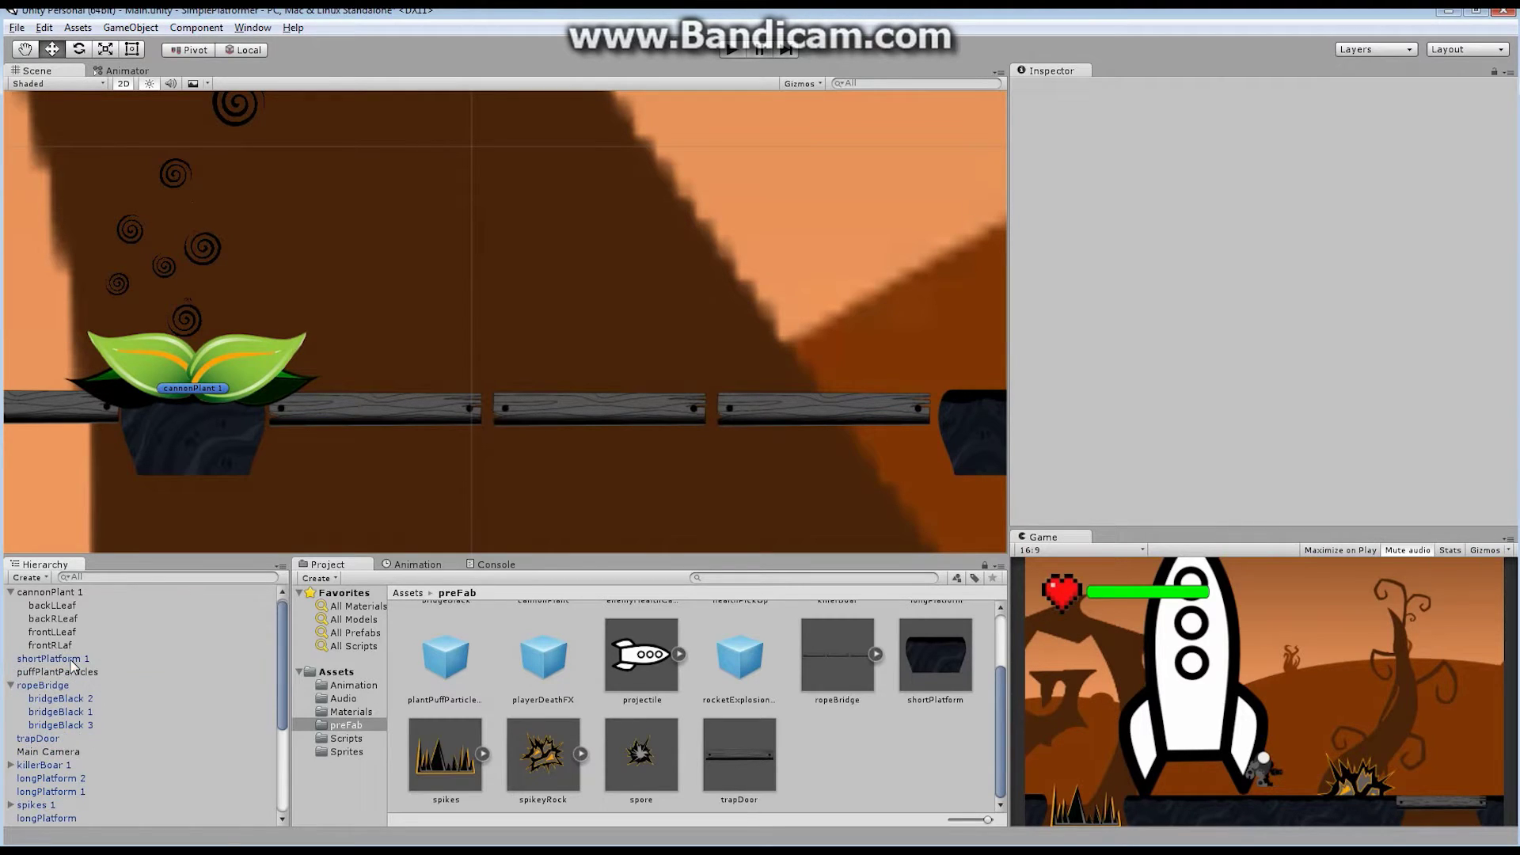
pyautogui.click(69, 592)
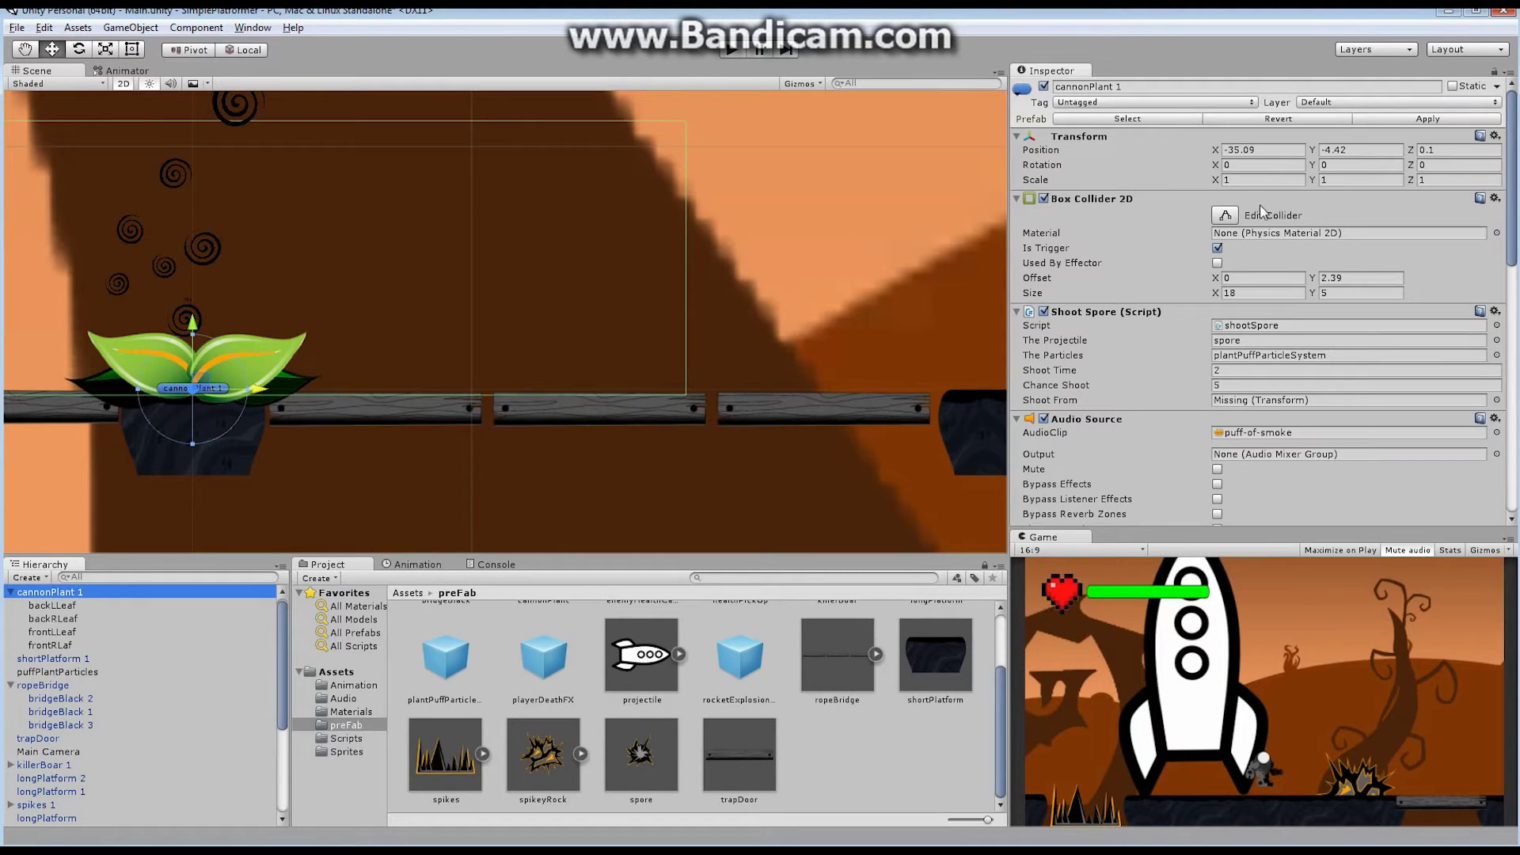
pyautogui.moveTo(1511, 194)
pyautogui.mouseDown()
pyautogui.moveTo(1508, 333)
pyautogui.moveTo(1508, 178)
pyautogui.mouseUp()
pyautogui.click(1495, 312)
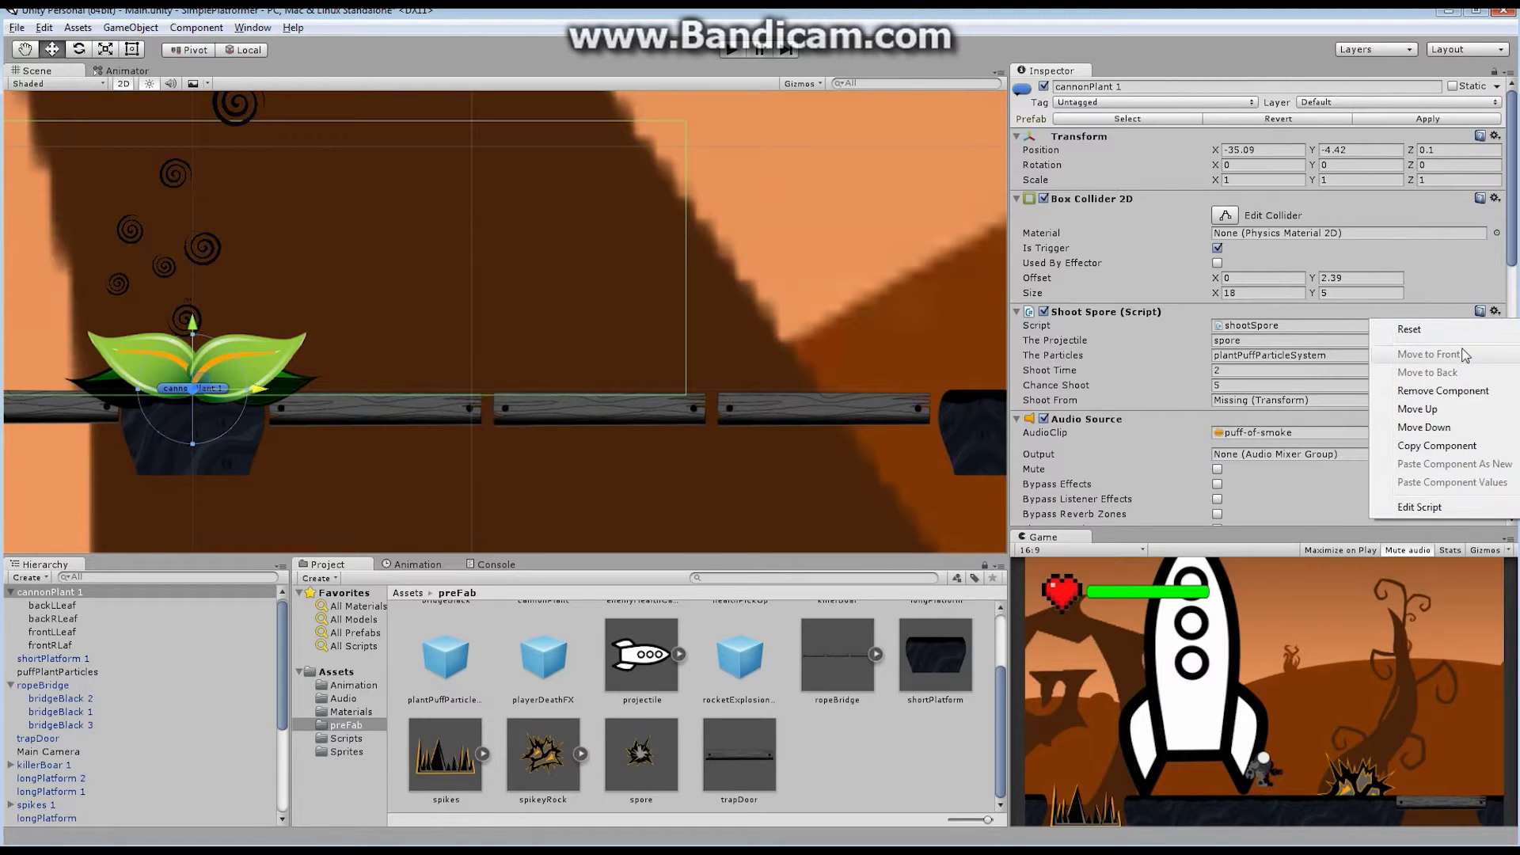
pyautogui.click(1443, 391)
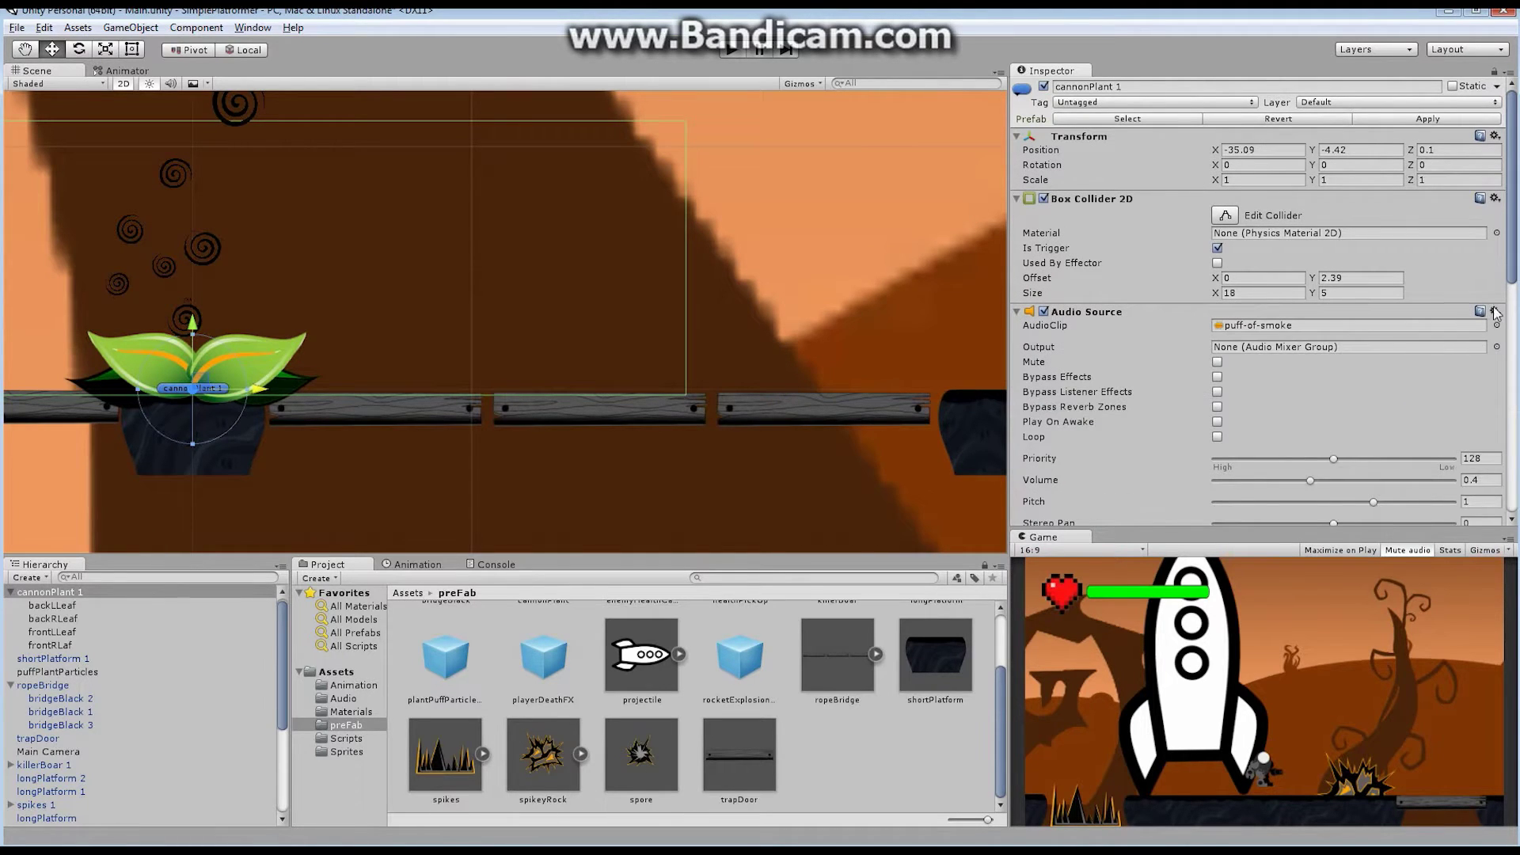
pyautogui.click(1495, 311)
pyautogui.click(1469, 391)
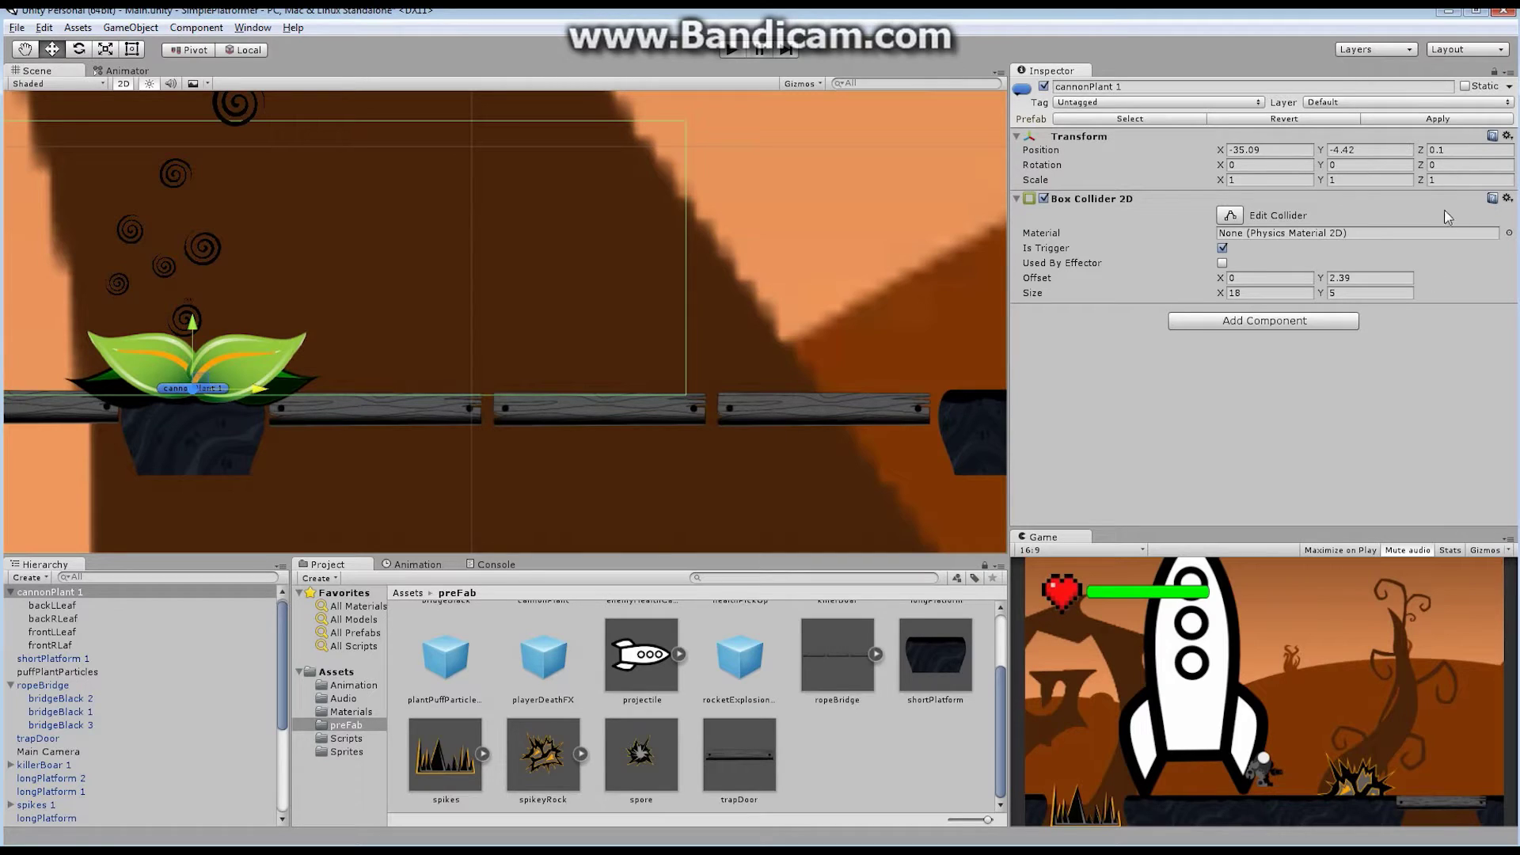
pyautogui.click(1507, 198)
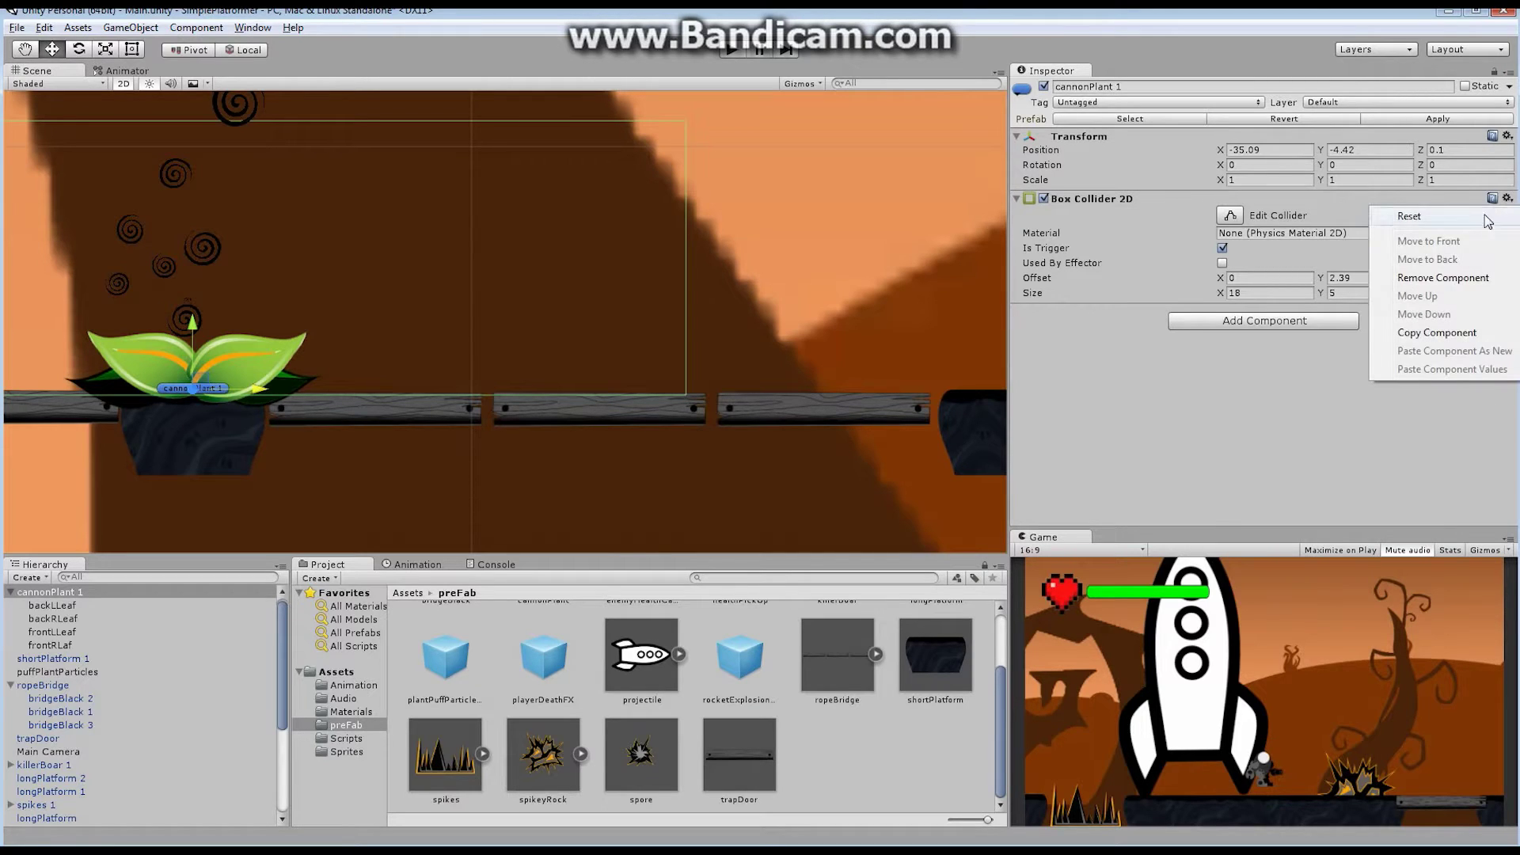
pyautogui.click(1473, 280)
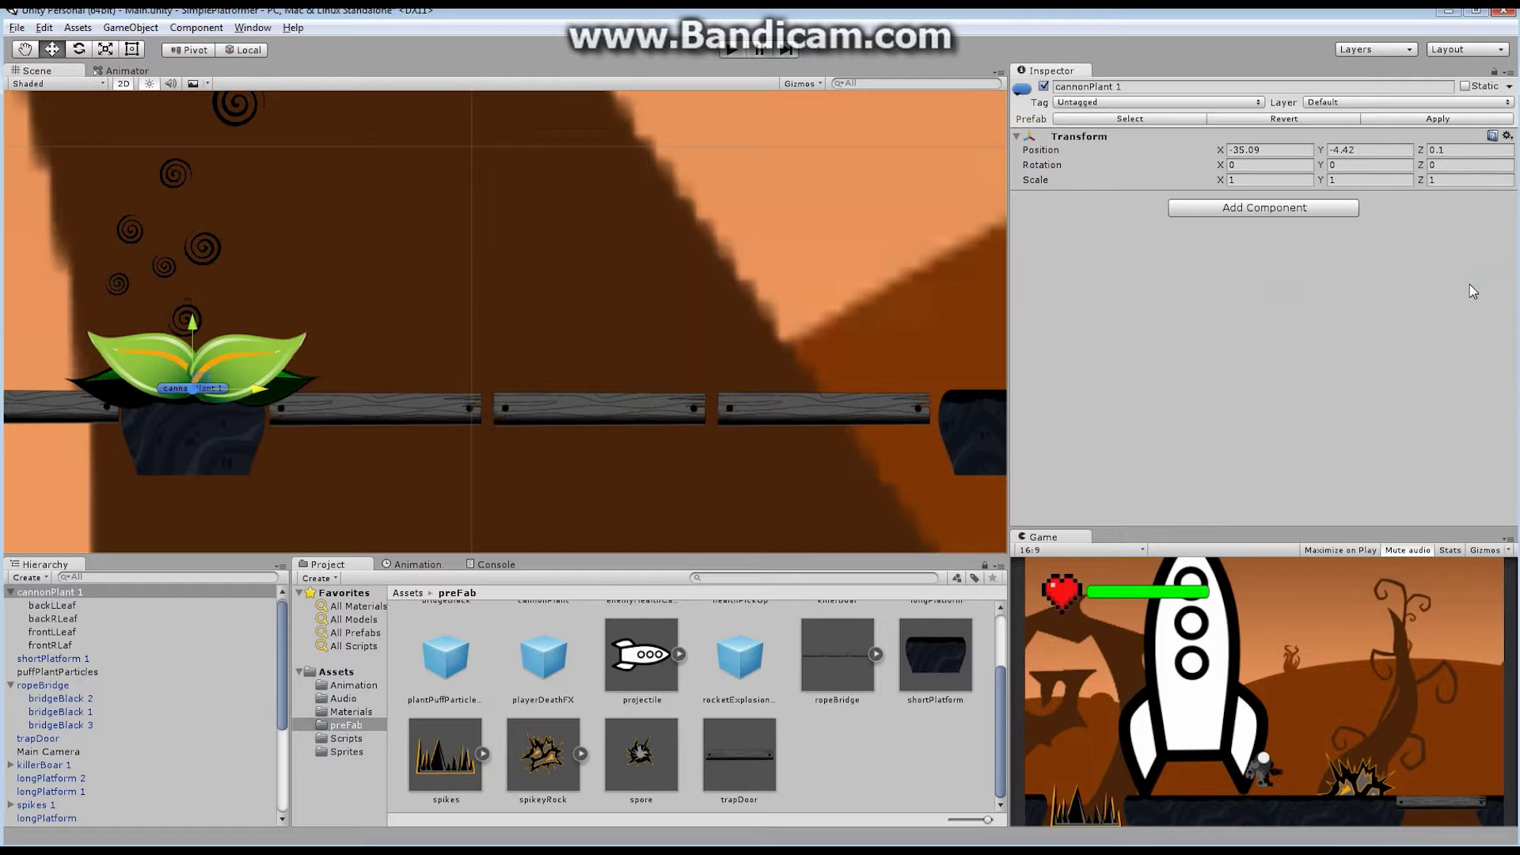
pyautogui.click(1200, 86)
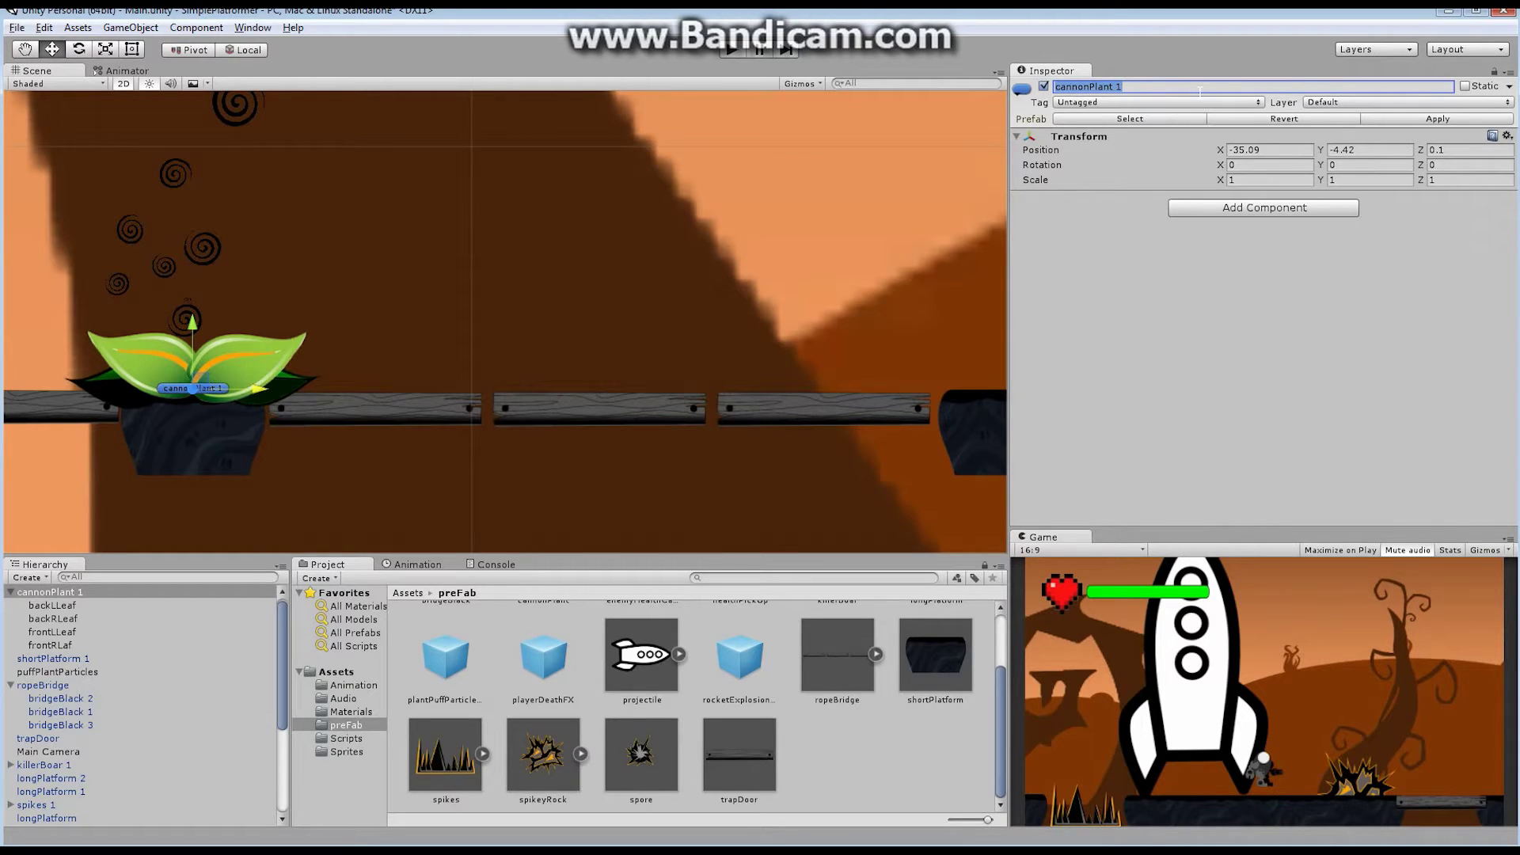
# Step: Rename cannonPlant 1 to puffPlant and make puffPlantParticles its child
pyautogui.write('puffPlant')
pyautogui.press('Return')
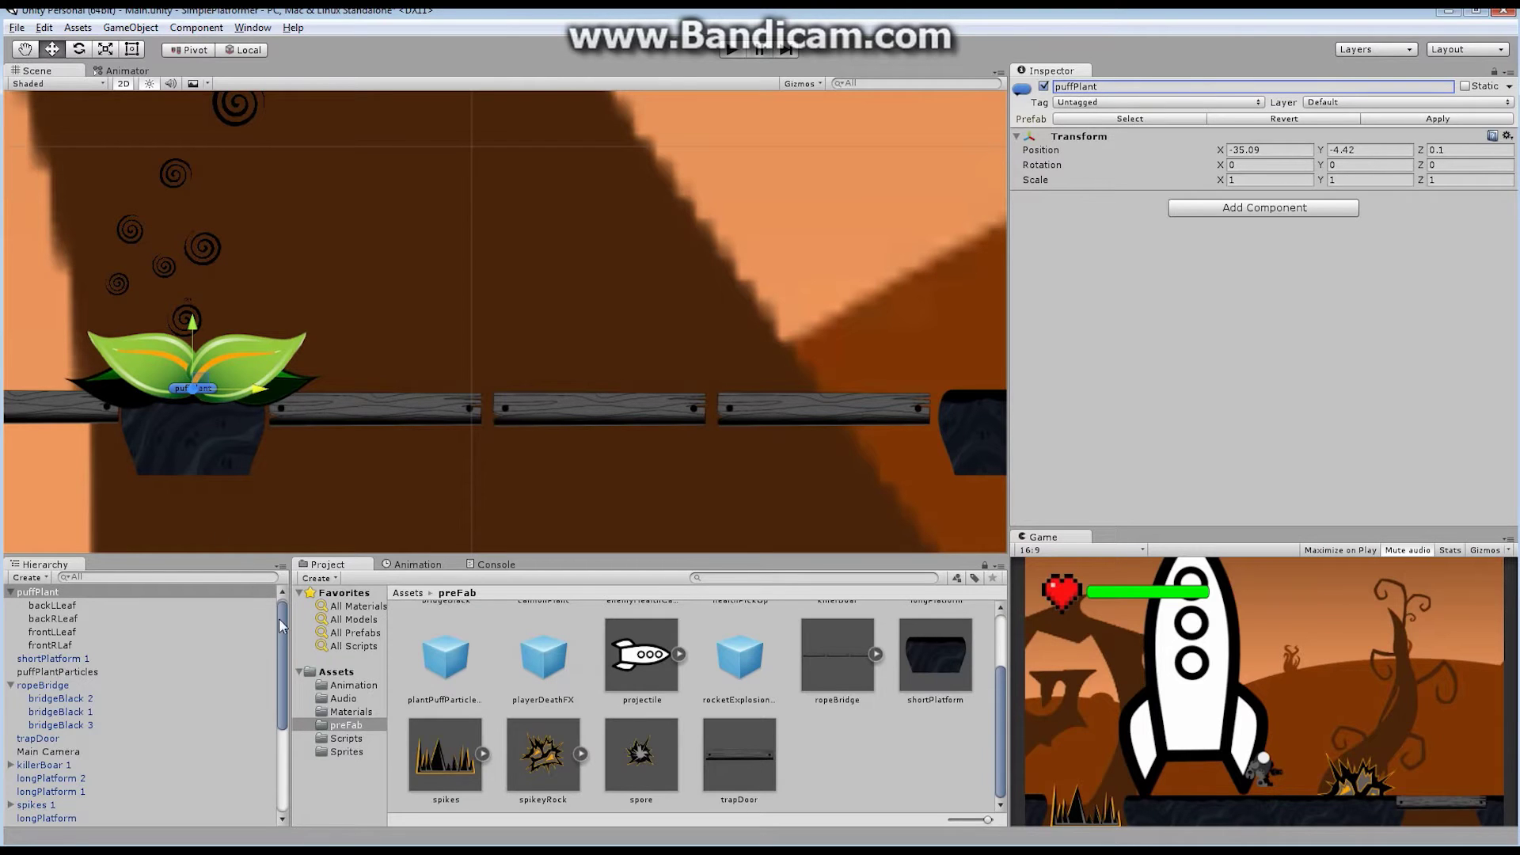
pyautogui.click(107, 673)
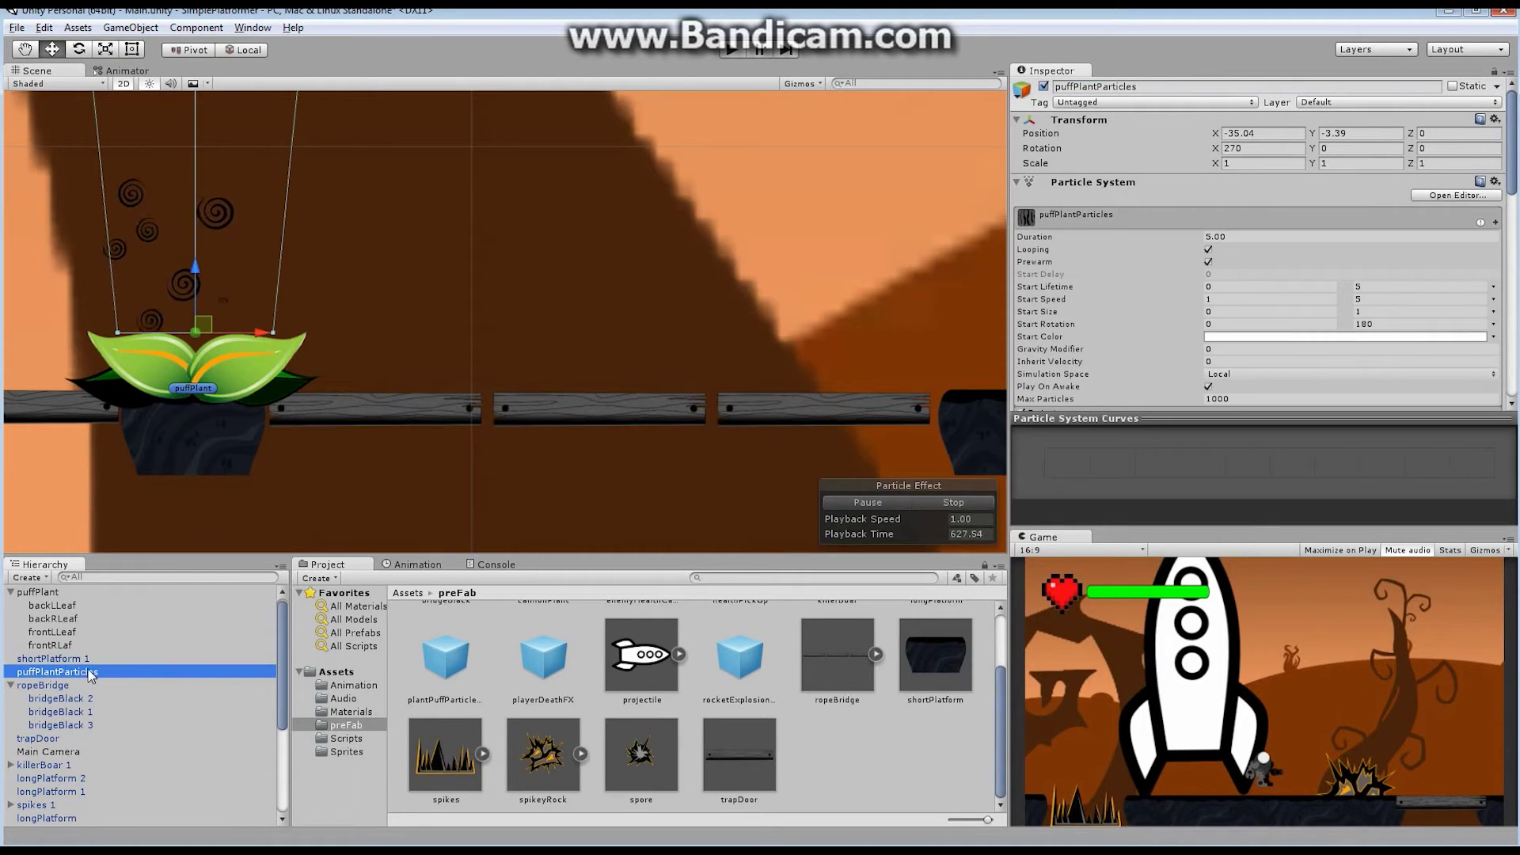
pyautogui.moveTo(108, 678); pyautogui.dragTo(48, 596)
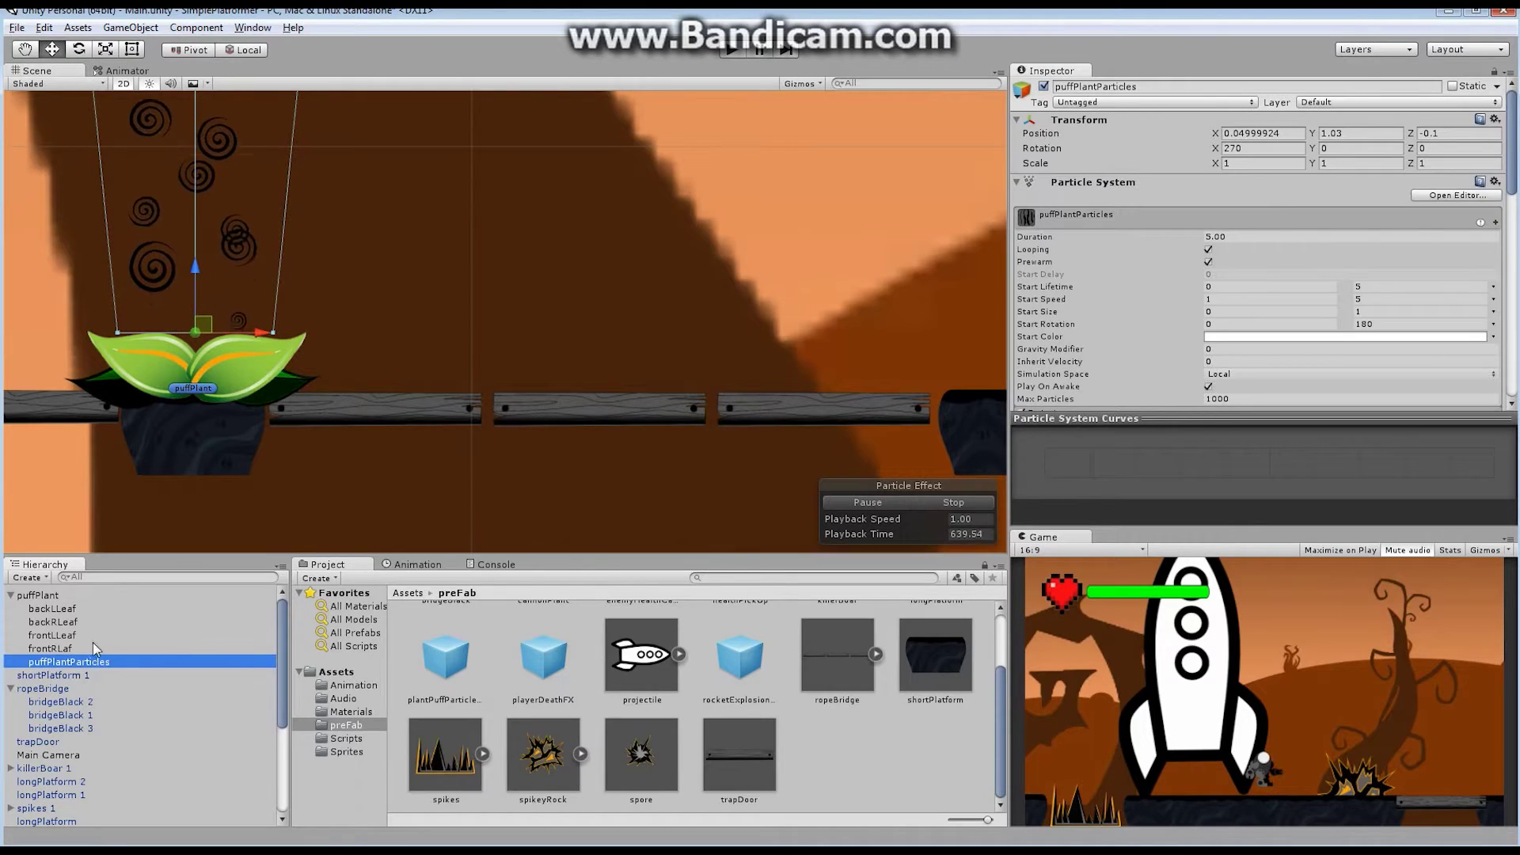
pyautogui.click(49, 595)
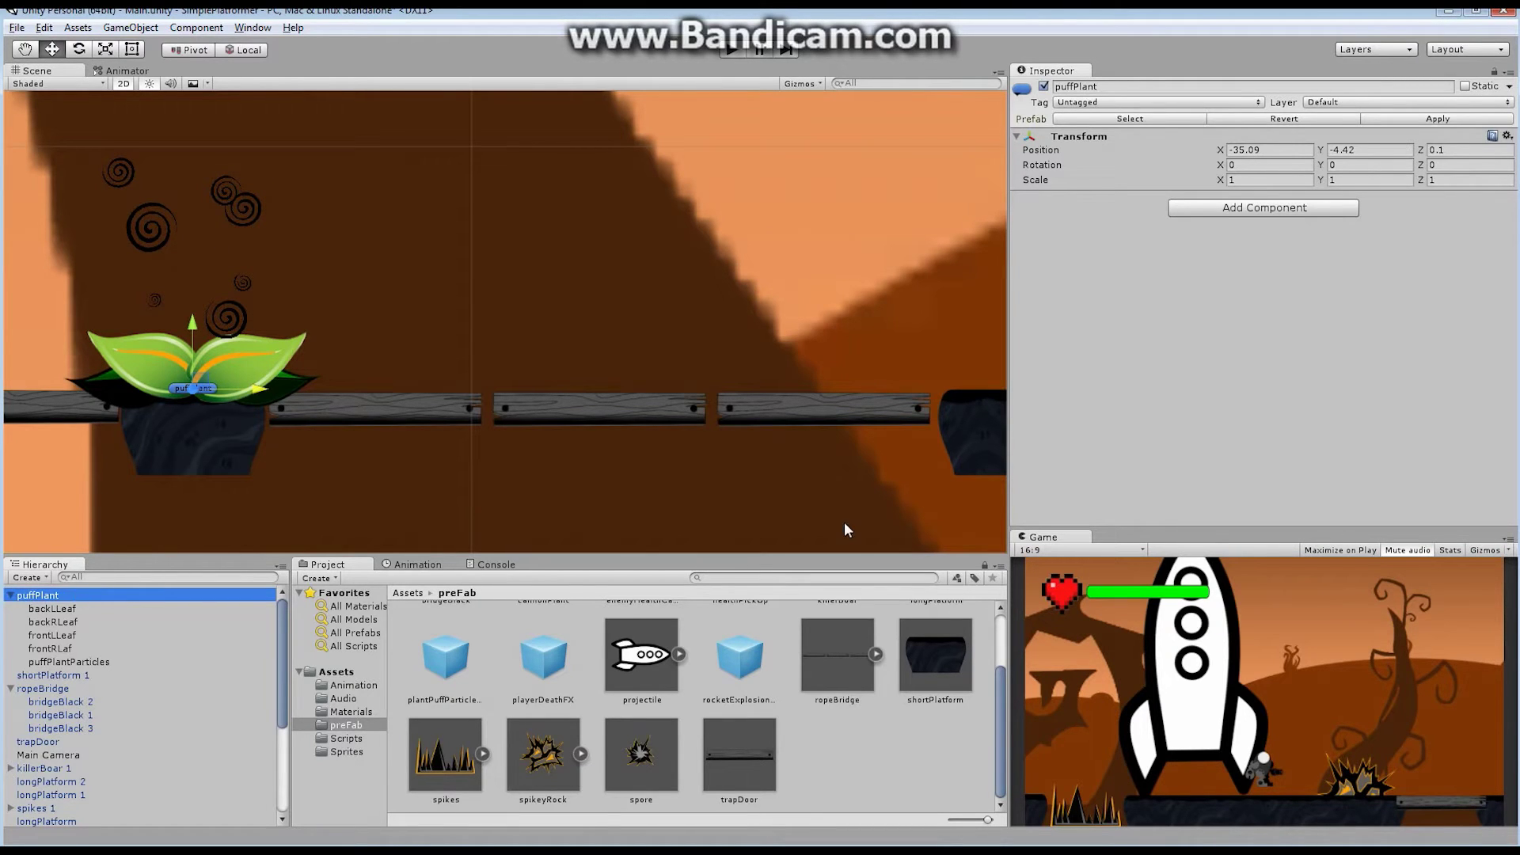
# Step: Add an Area Effector 2D (Force Magnitude 10) to puffPlant from the Physics 2D components
pyautogui.press('F2')
pyautogui.click(1251, 209)
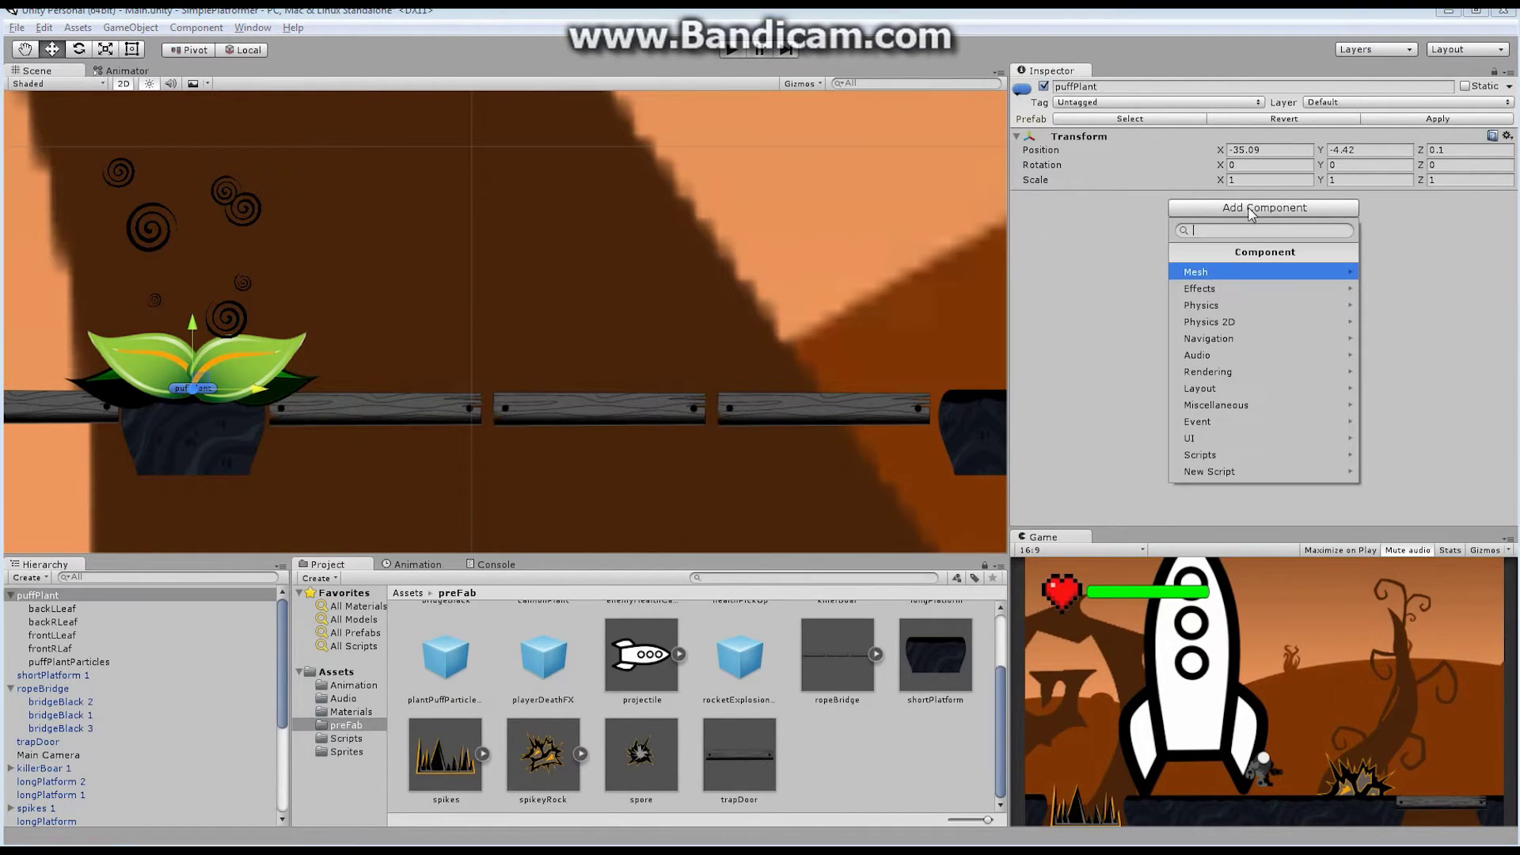
pyautogui.click(1235, 321)
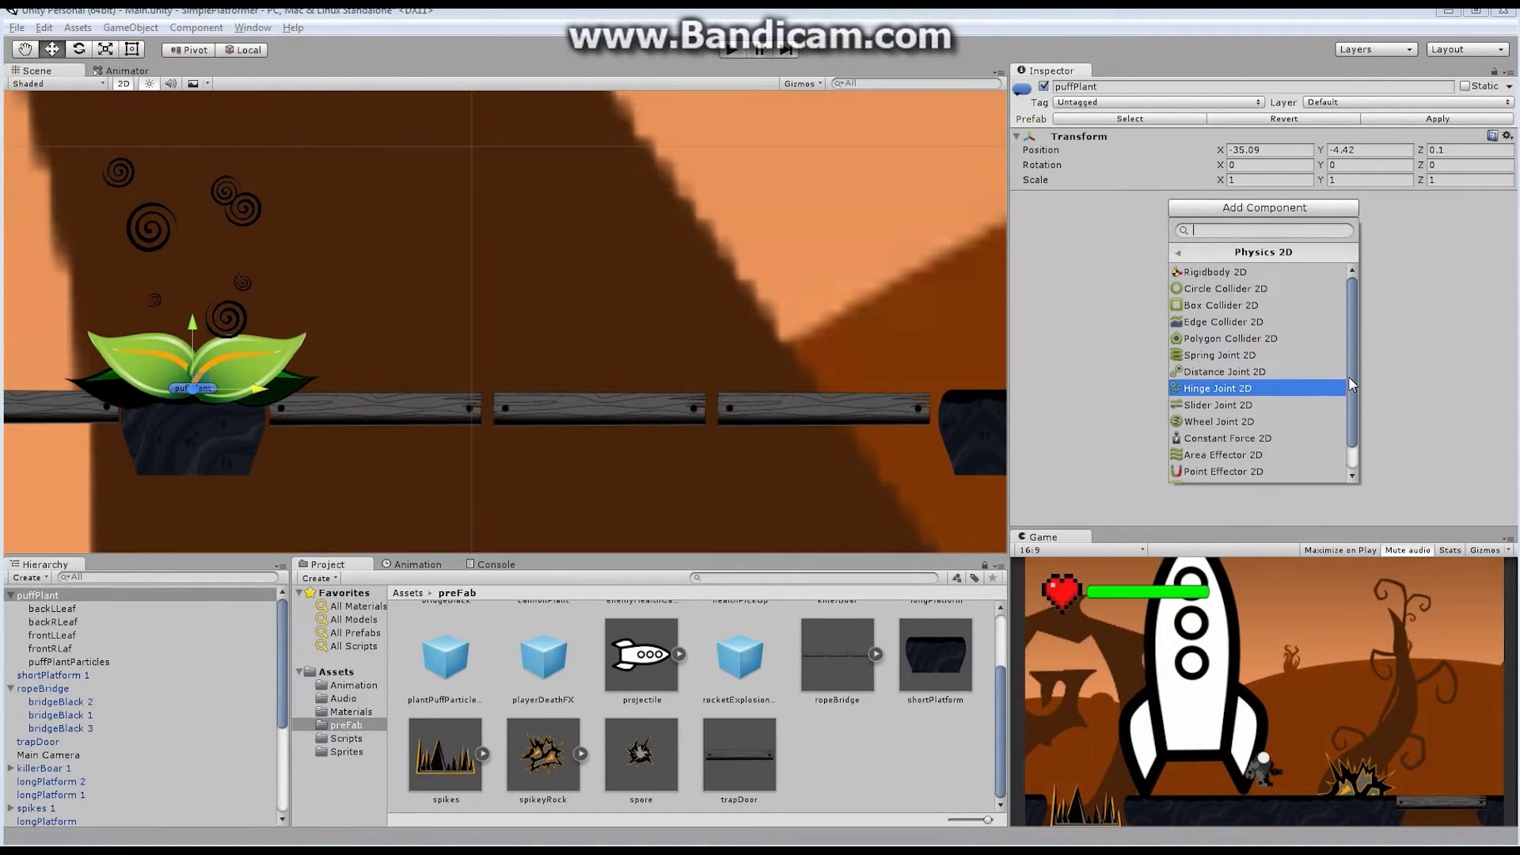
pyautogui.moveTo(1347, 379); pyautogui.dragTo(1349, 431)
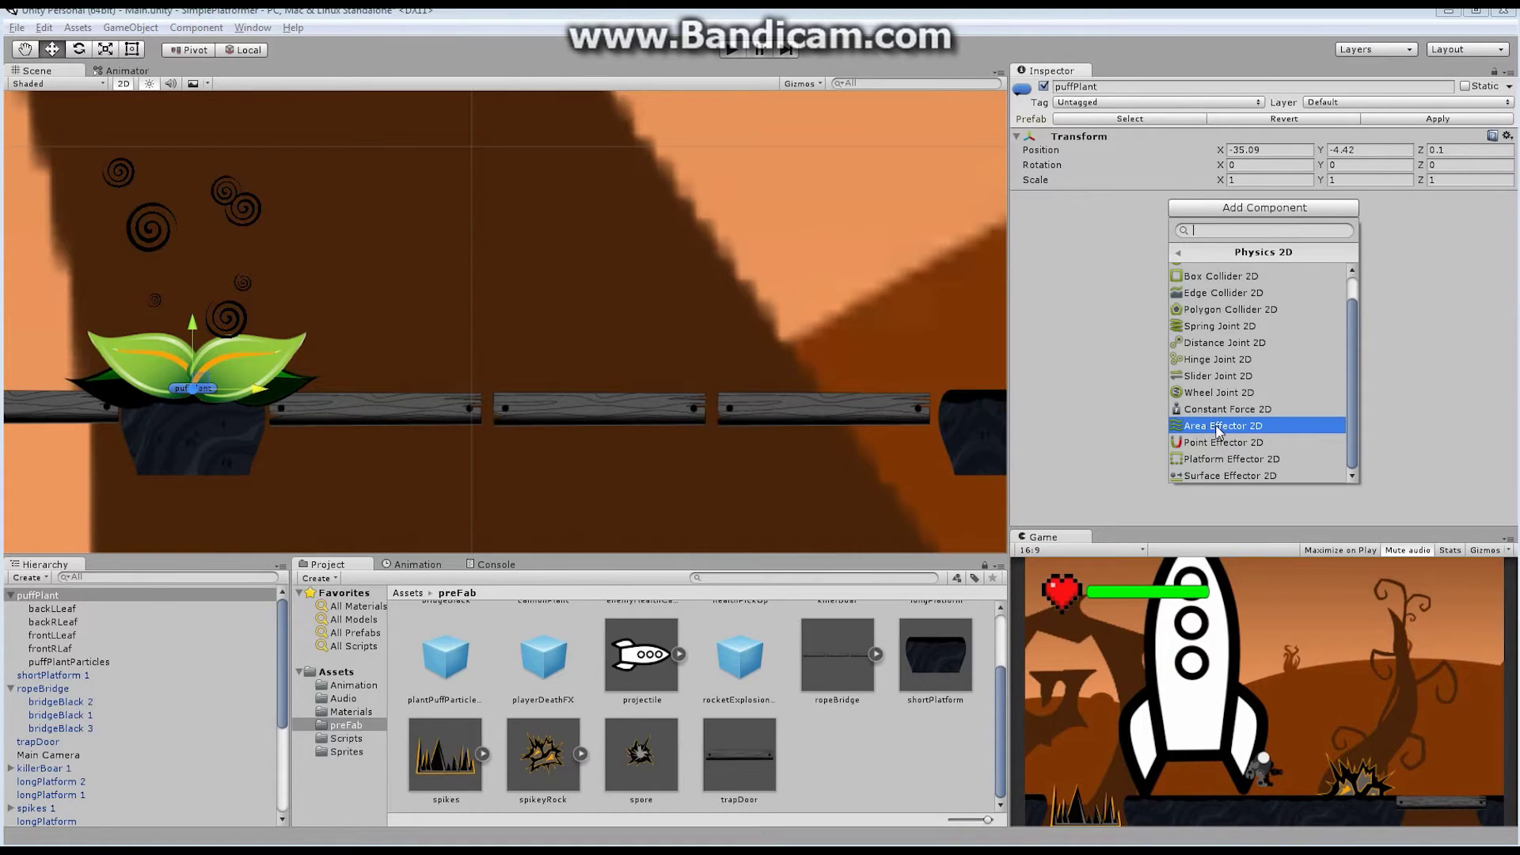
pyautogui.click(1219, 429)
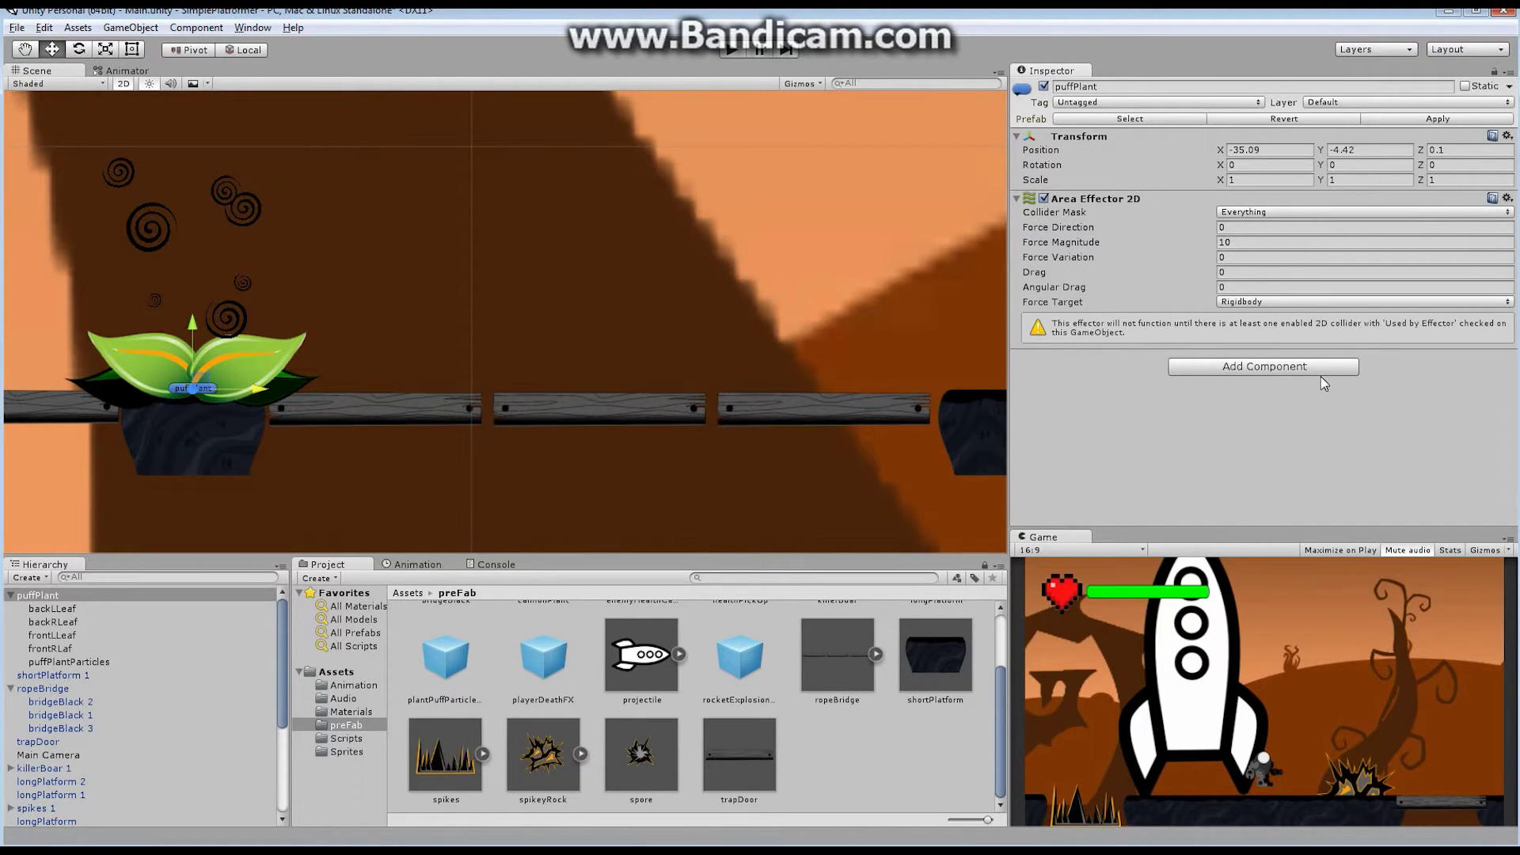
# Step: Add a Box Collider 2D to puffPlant with Used By Effector and Is Trigger ticked
pyautogui.click(1275, 370)
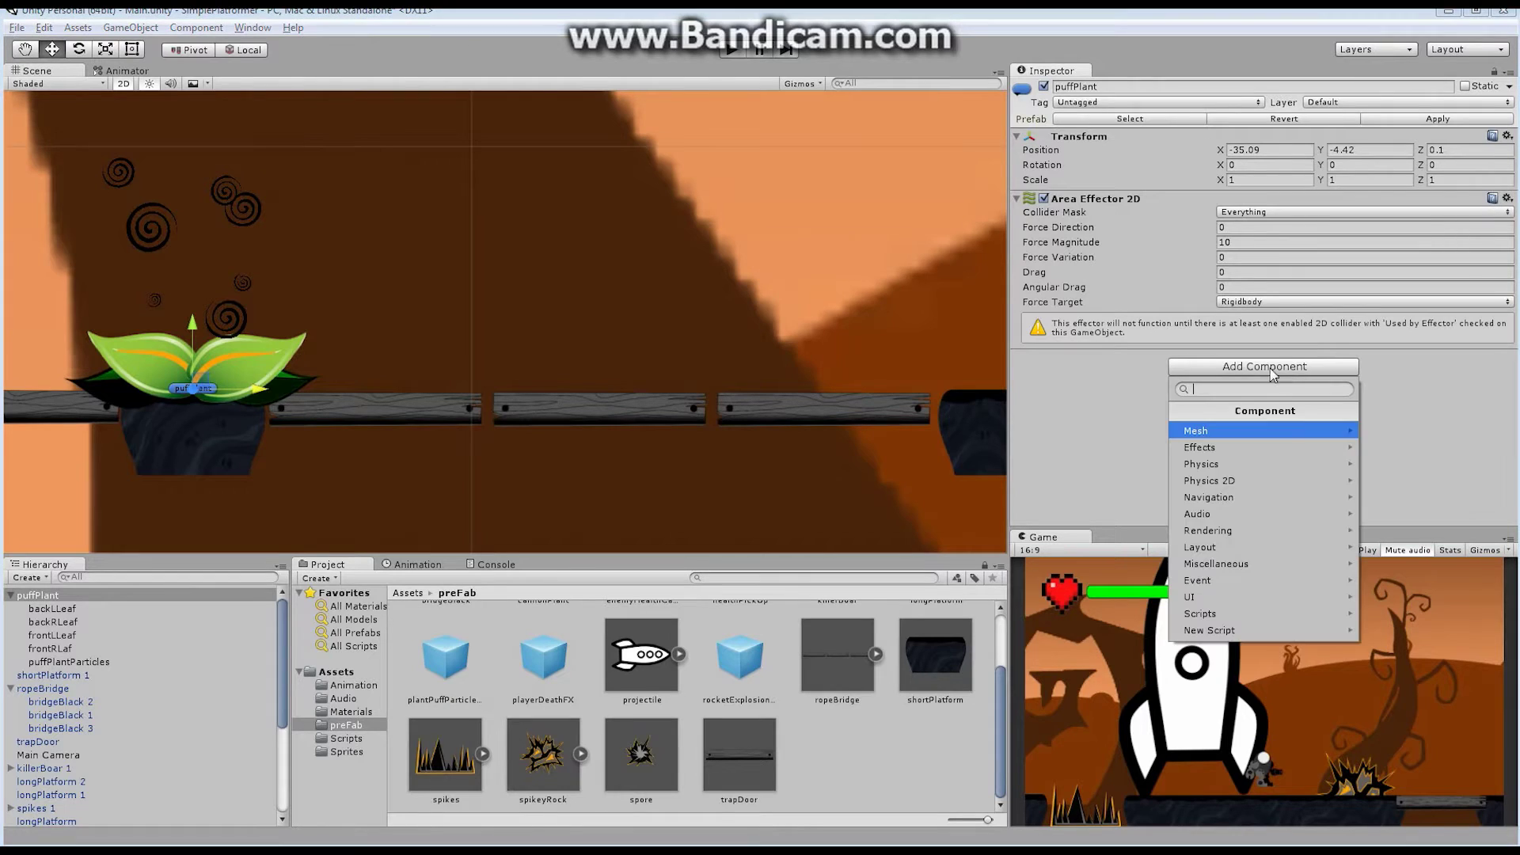
pyautogui.click(1238, 482)
pyautogui.click(1232, 465)
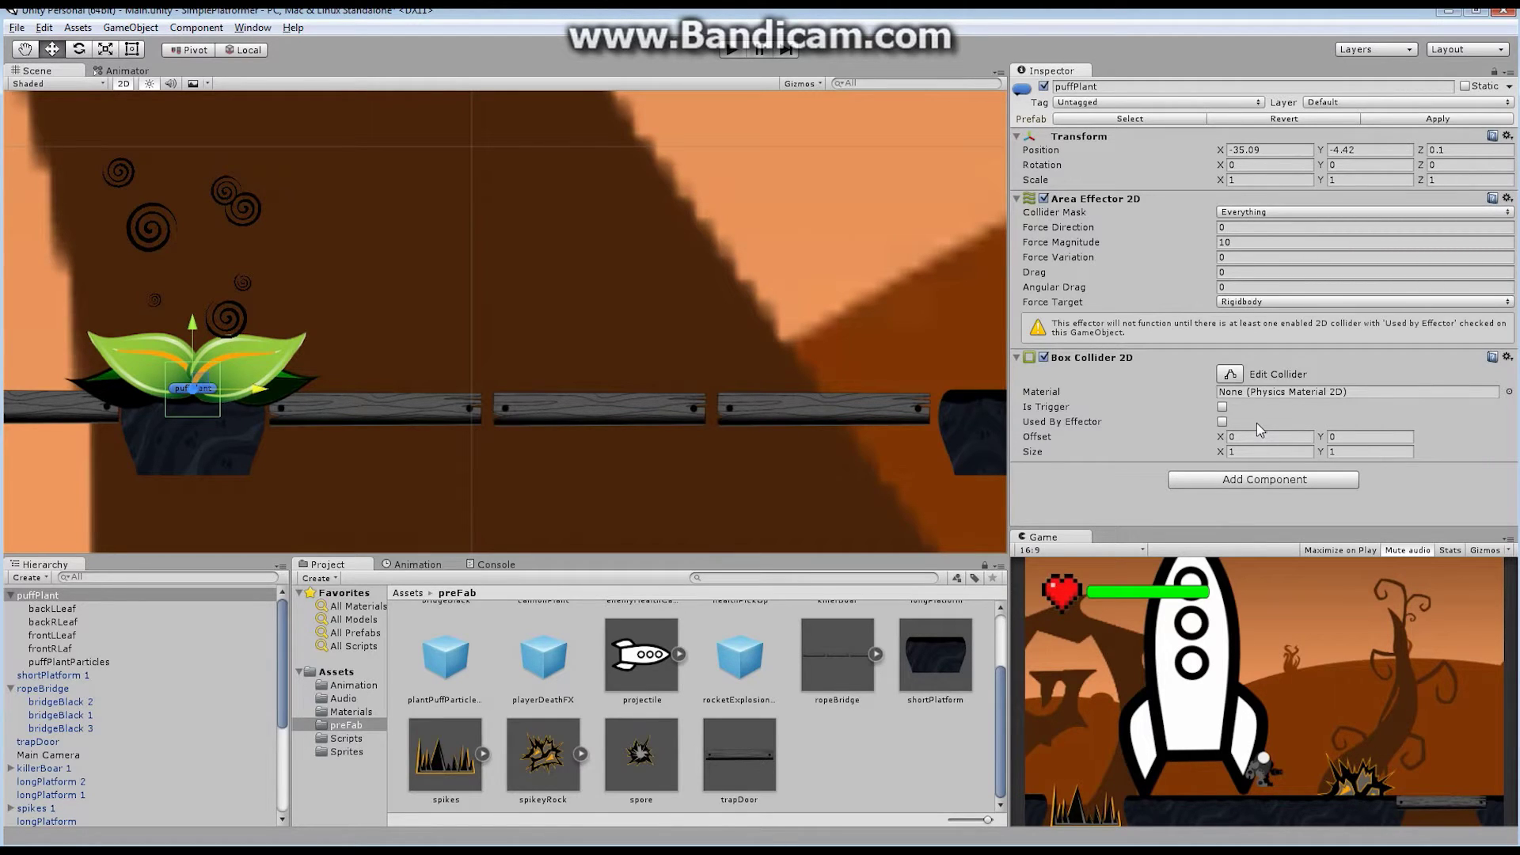
pyautogui.click(1221, 422)
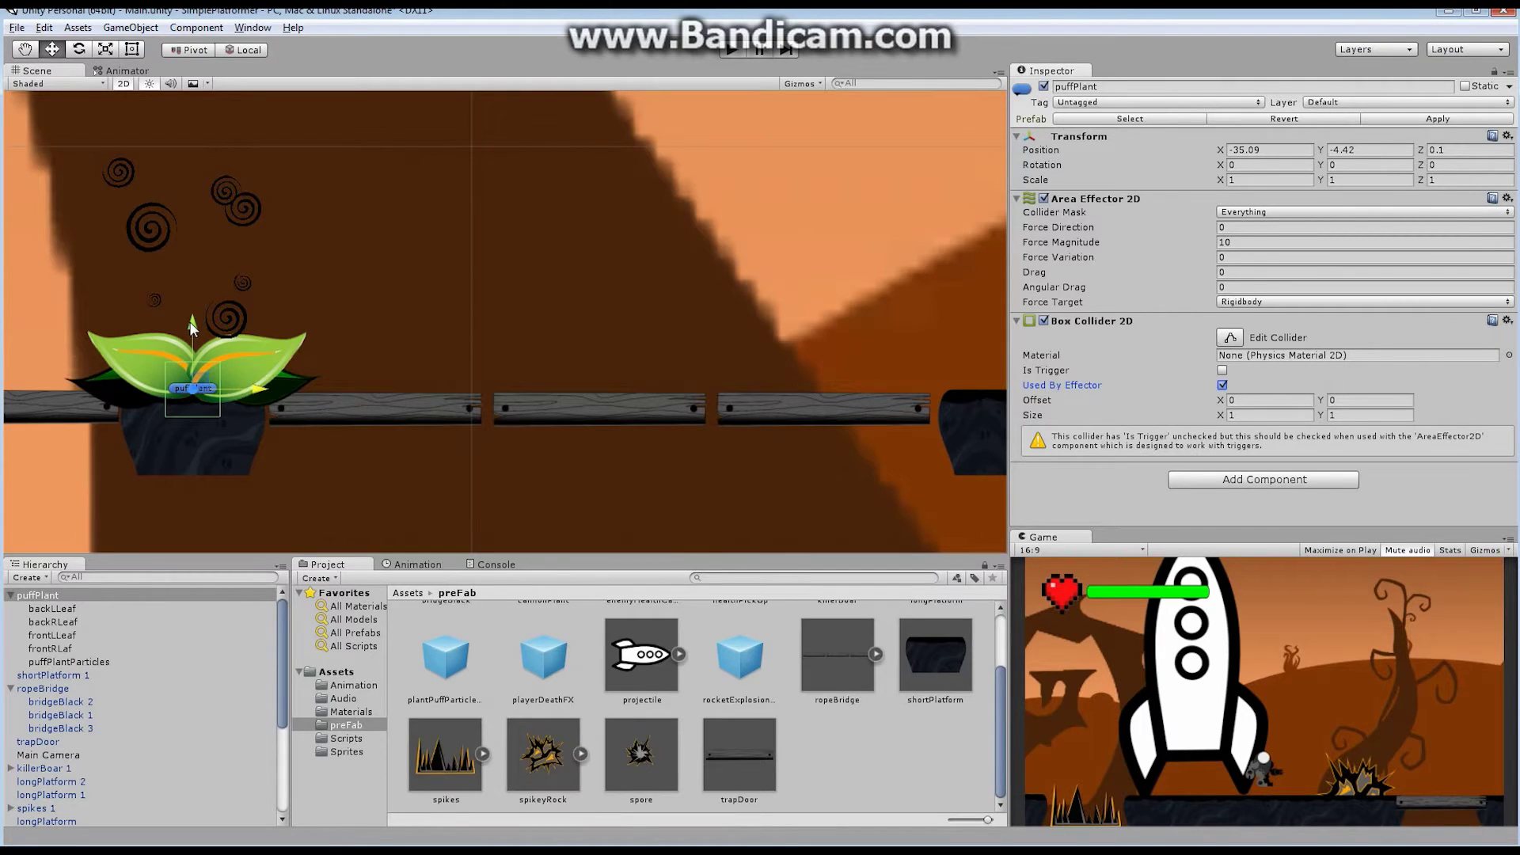
pyautogui.click(1221, 371)
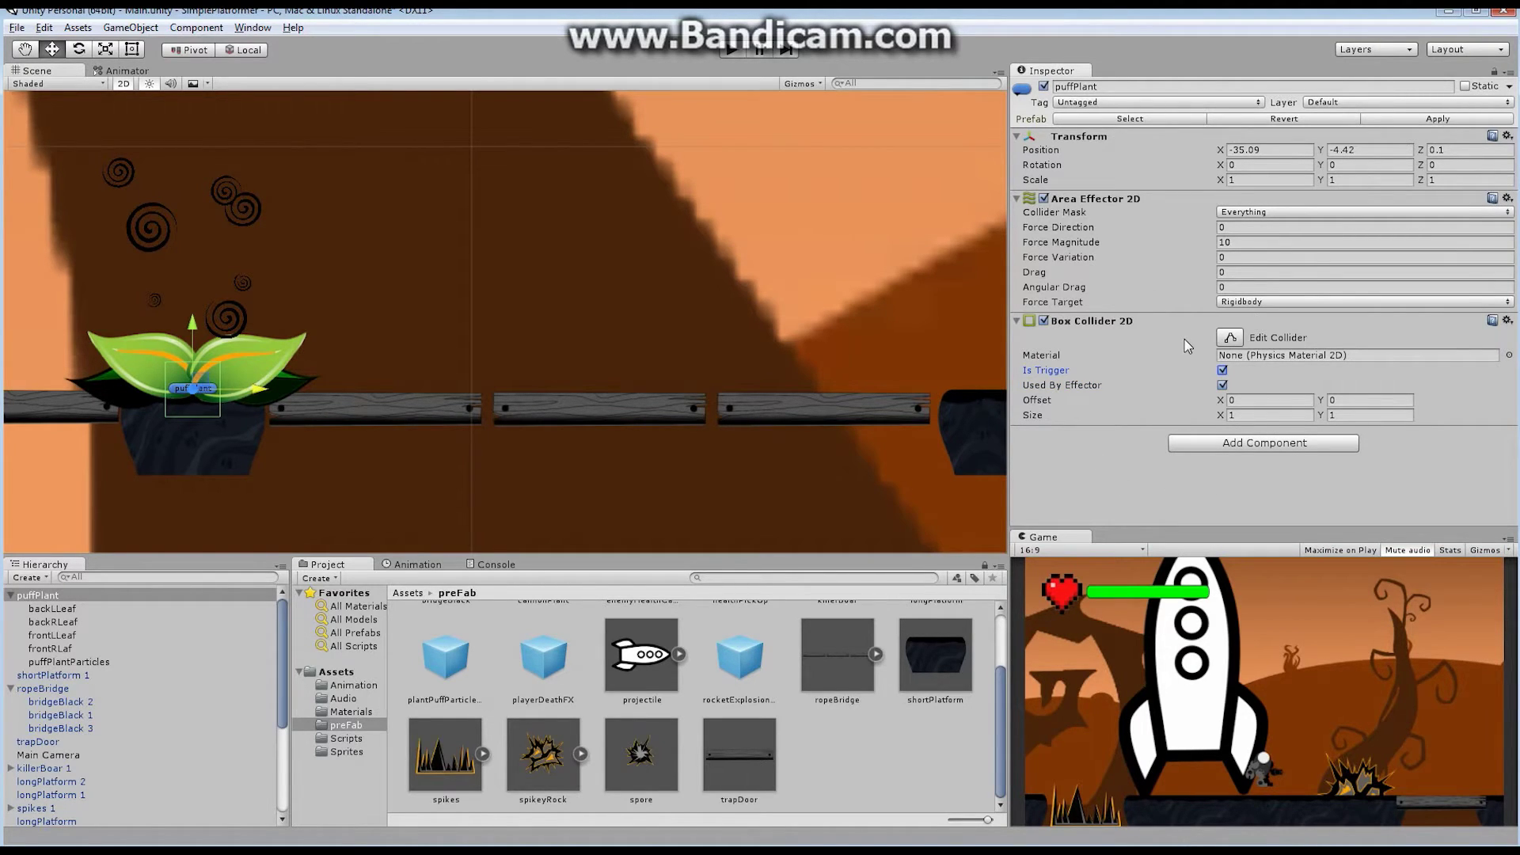
# Step: Resize puffPlant's trigger box to 3.09 by 4.53 with a Y offset of 2.22
pyautogui.moveTo(130, 405); pyautogui.dragTo(384, 413, button='middle')
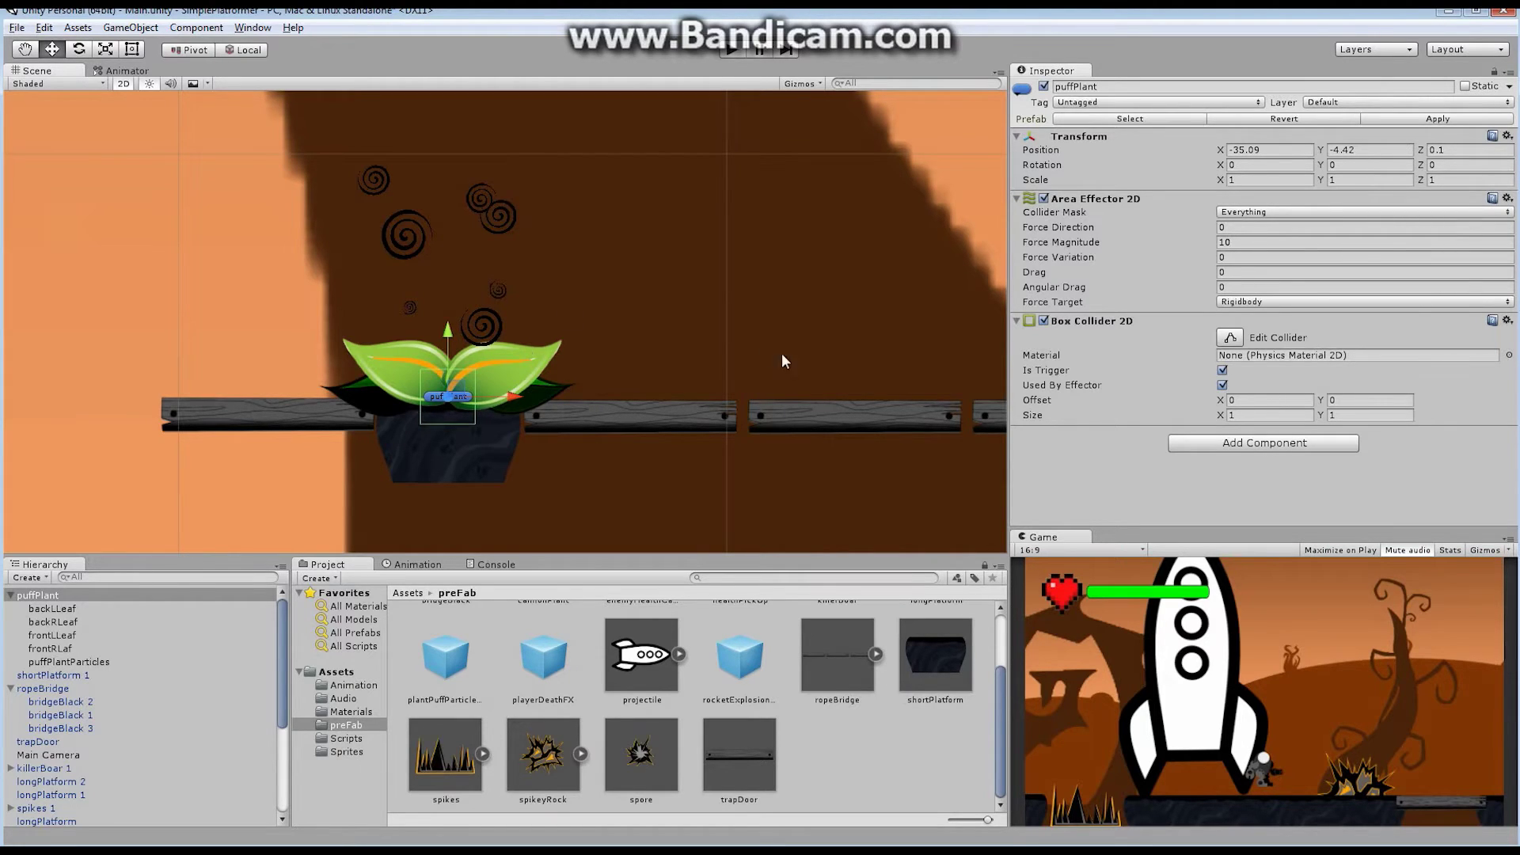
pyautogui.moveTo(1320, 415); pyautogui.dragTo(1422, 429)
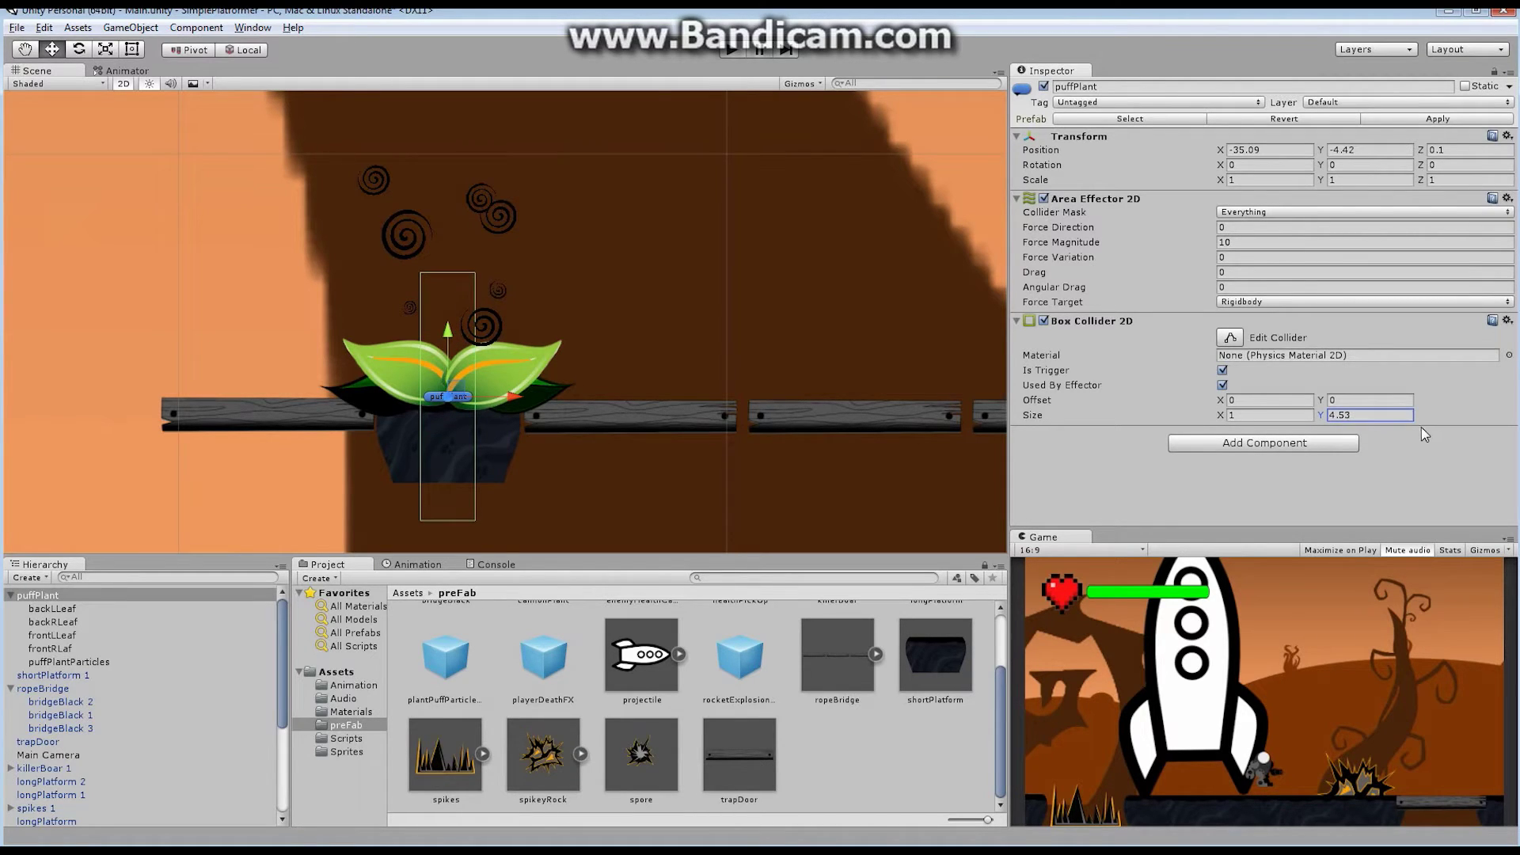
pyautogui.moveTo(1227, 414); pyautogui.dragTo(1377, 417)
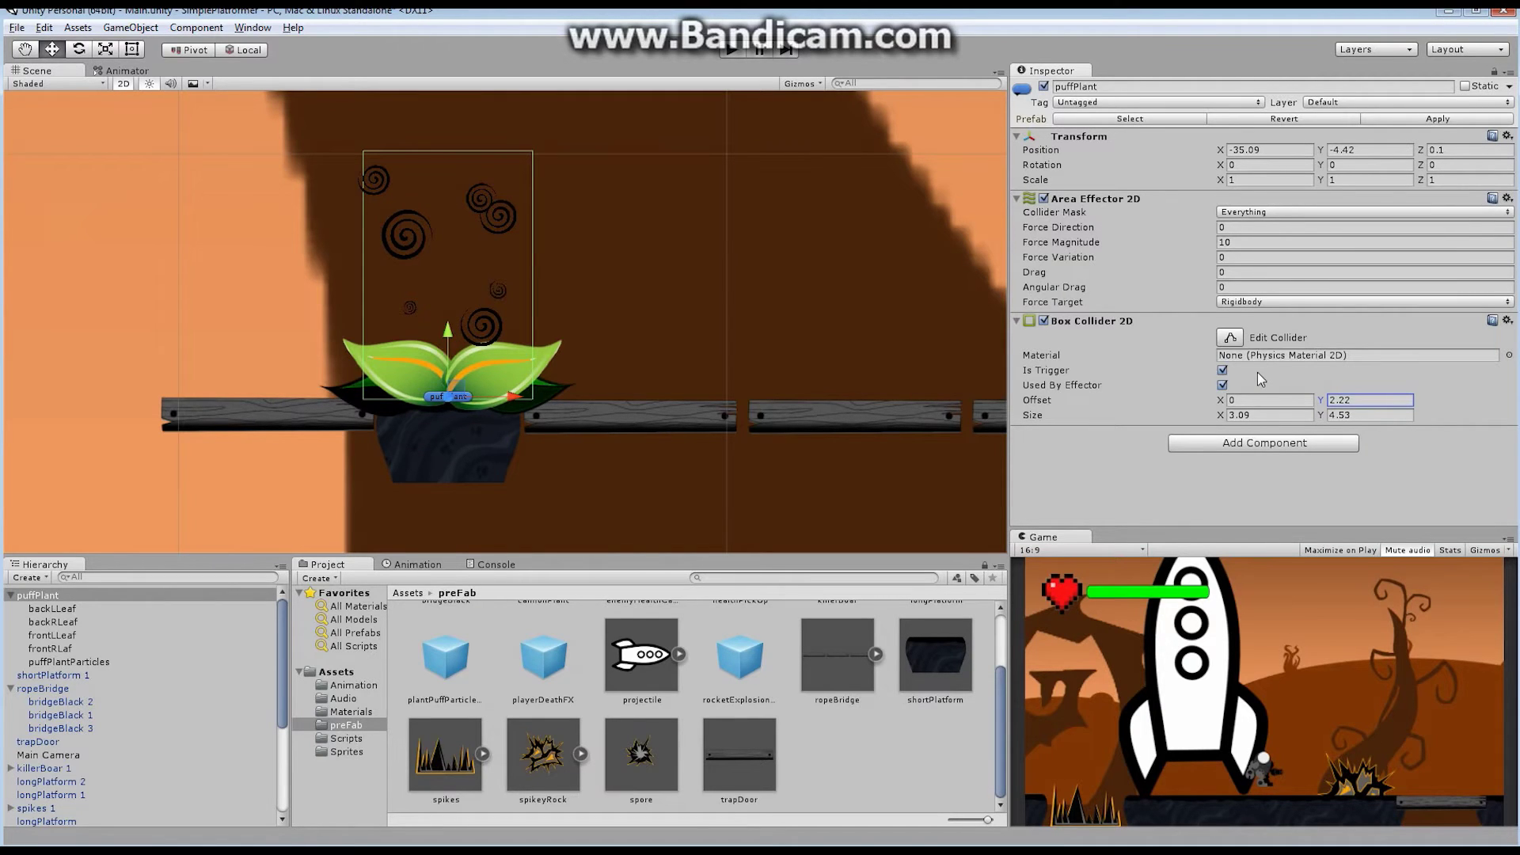
pyautogui.press('q')
pyautogui.scroll(-3, 577, 343)
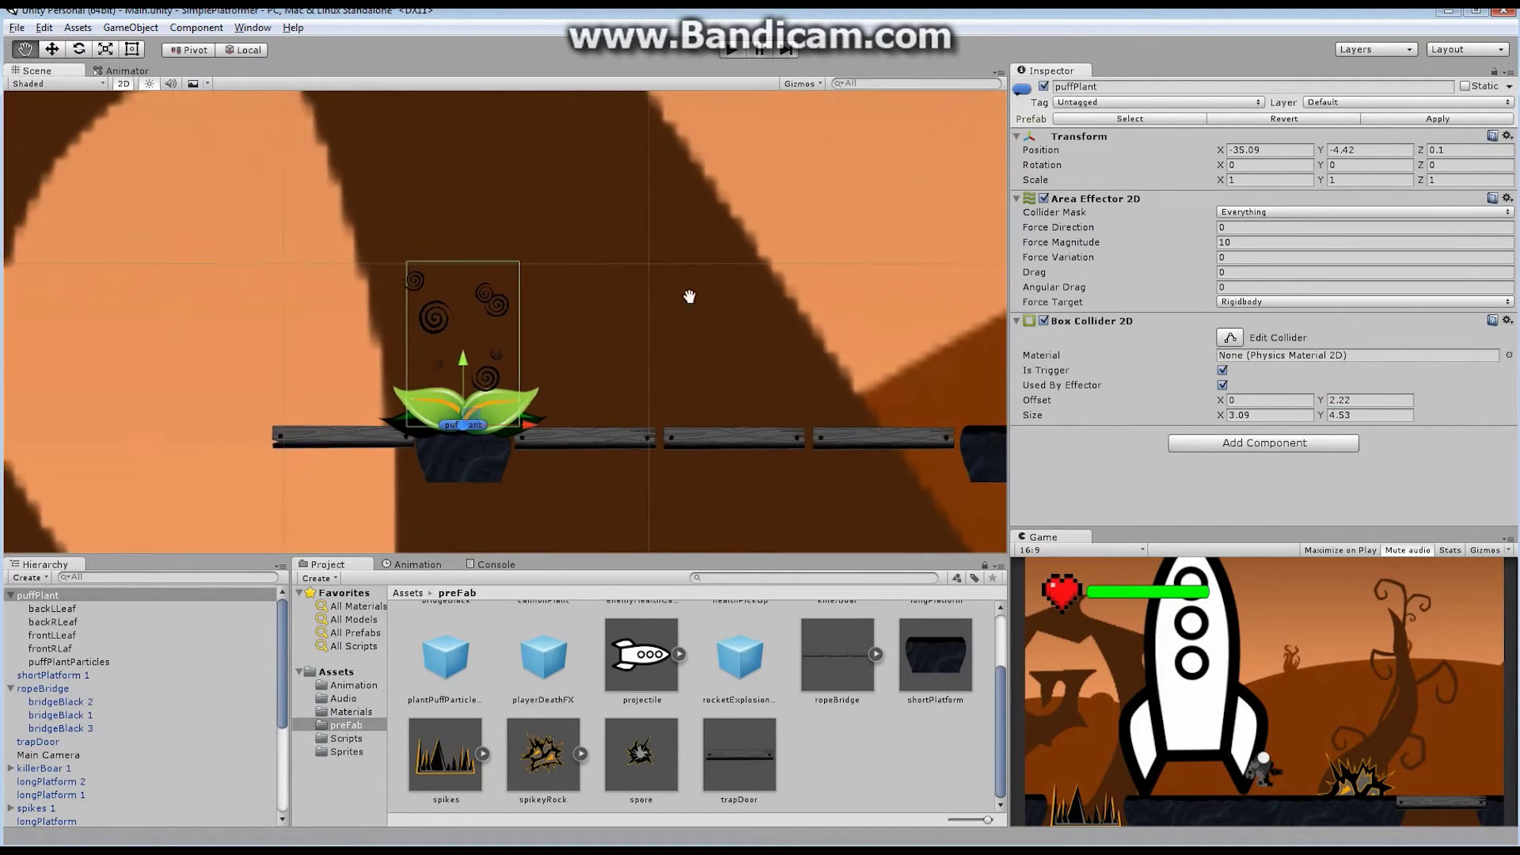
pyautogui.press('w')
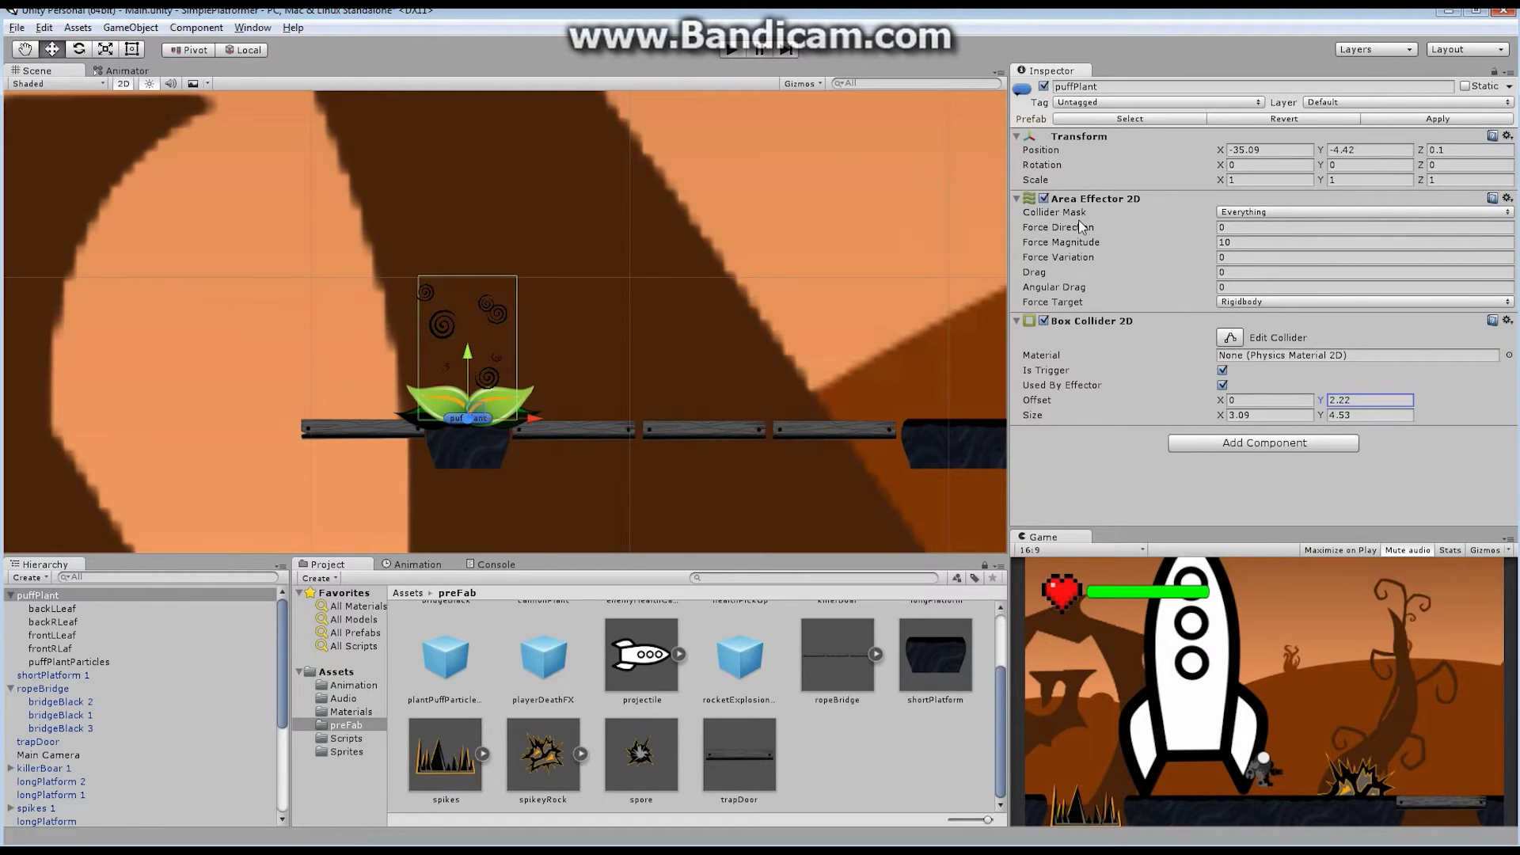
# Step: Play-test the level, running and jumping the character past the rocket and explosive rock, then stop
pyautogui.click(728, 51)
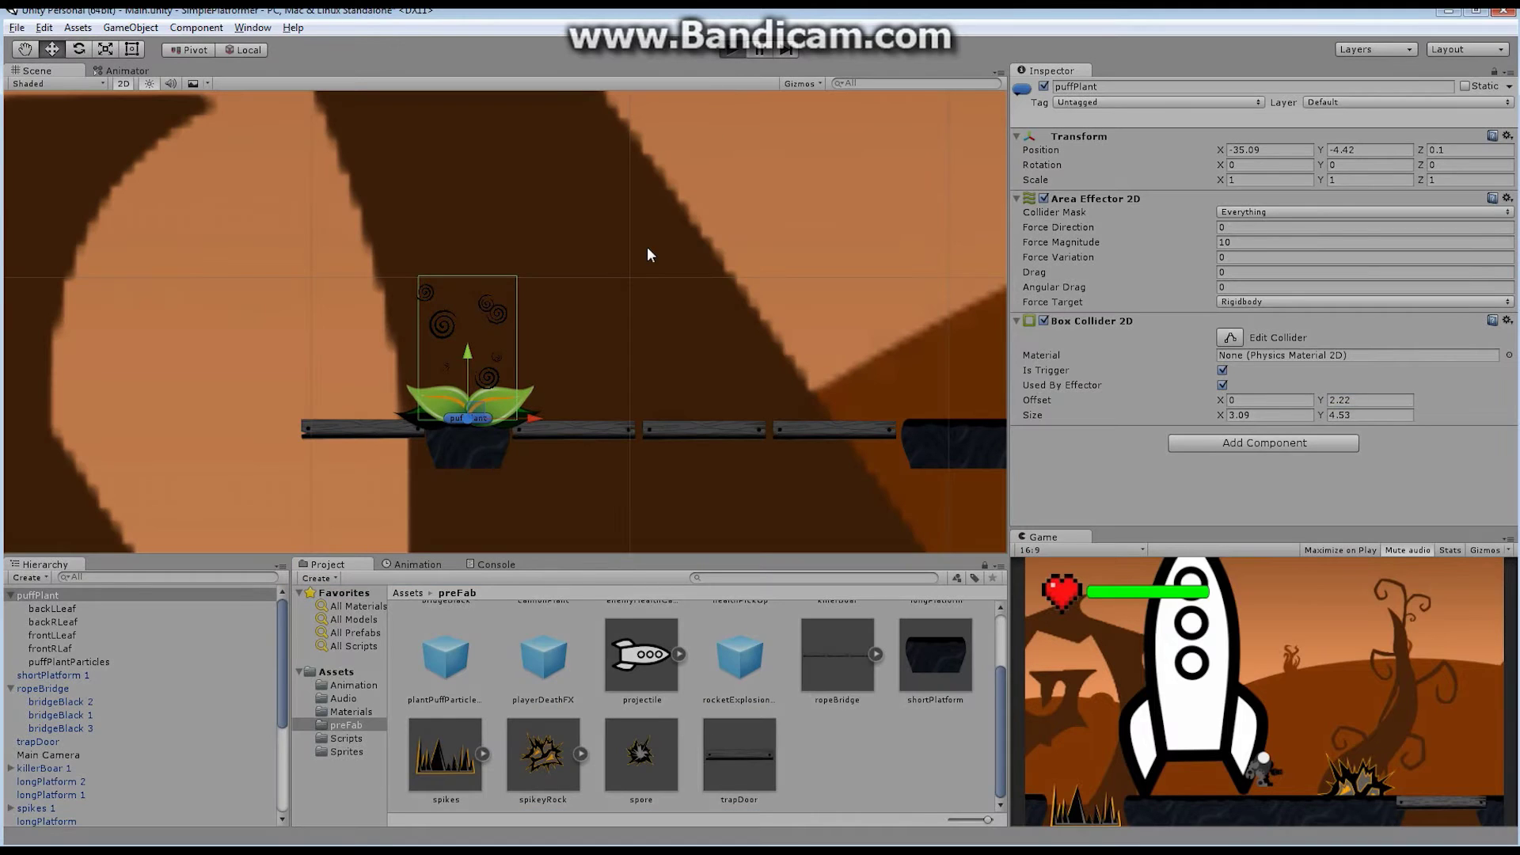
pyautogui.click(729, 51)
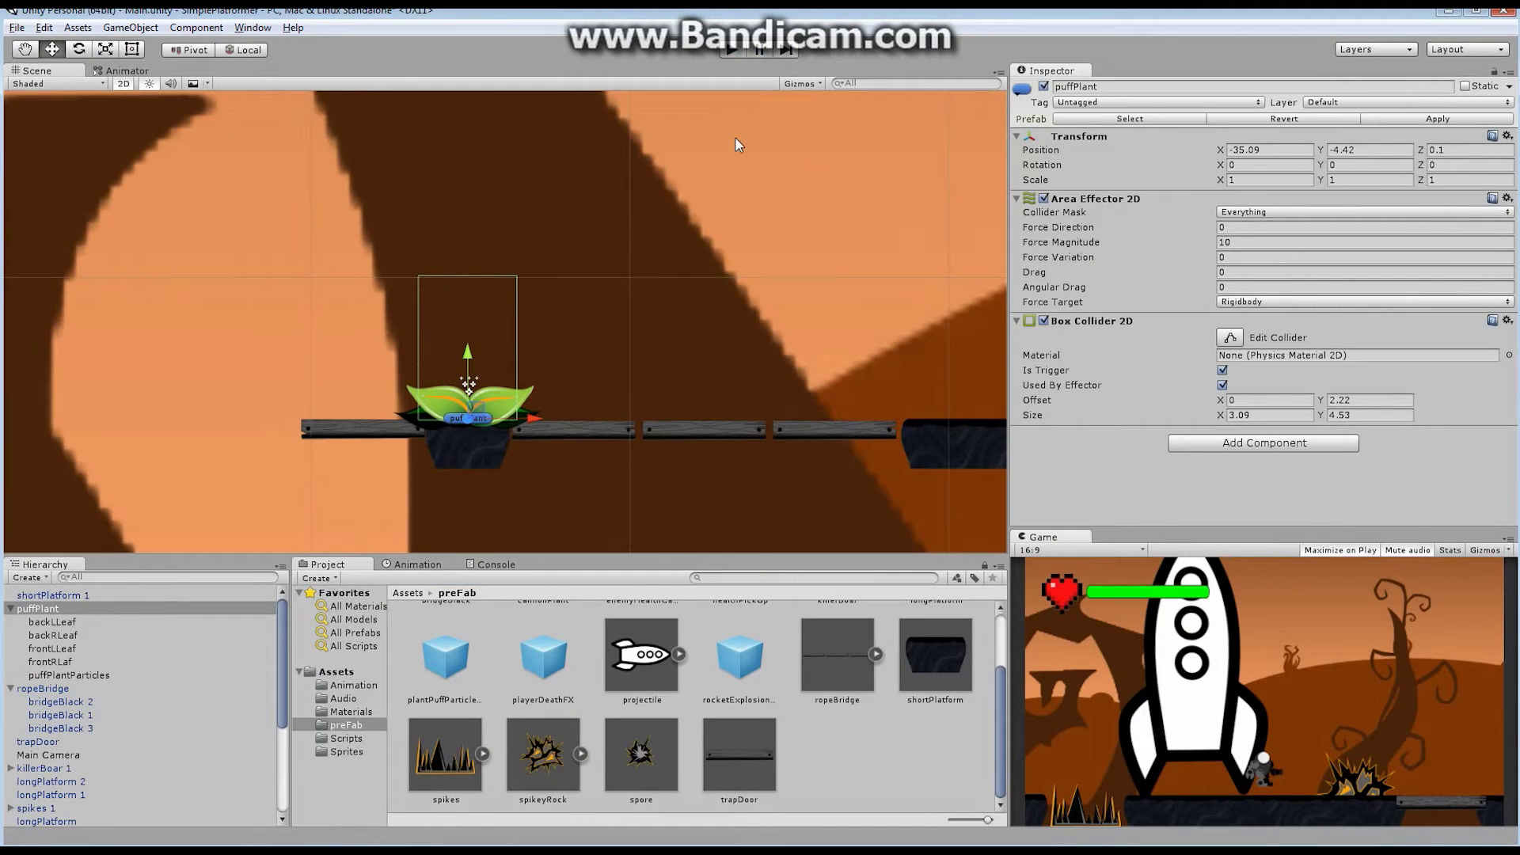
pyautogui.hotkey('ctrl', 'p')
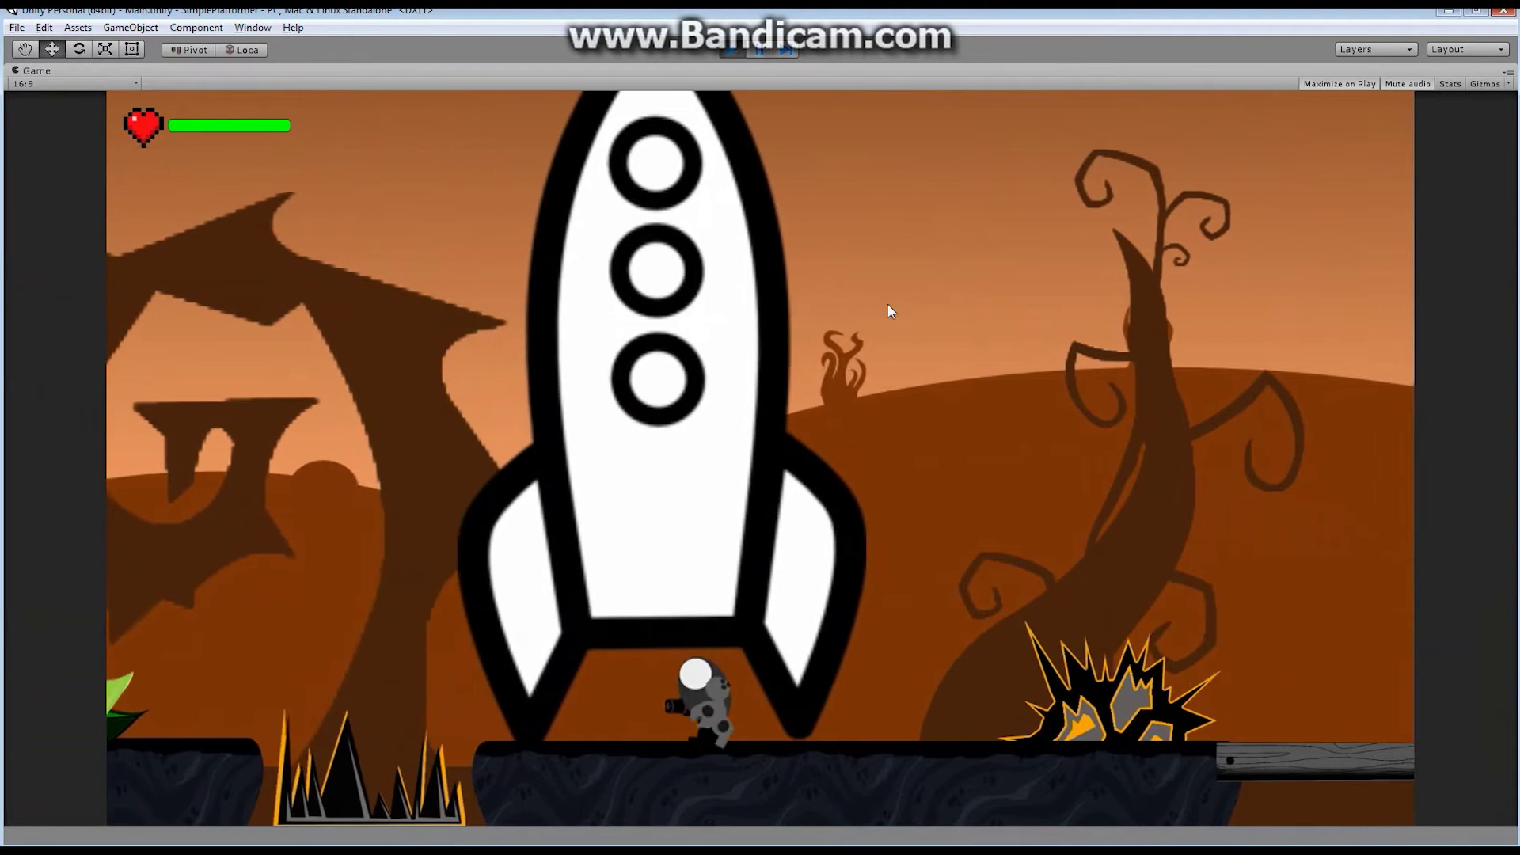
pyautogui.press('Right')
pyautogui.press('space')
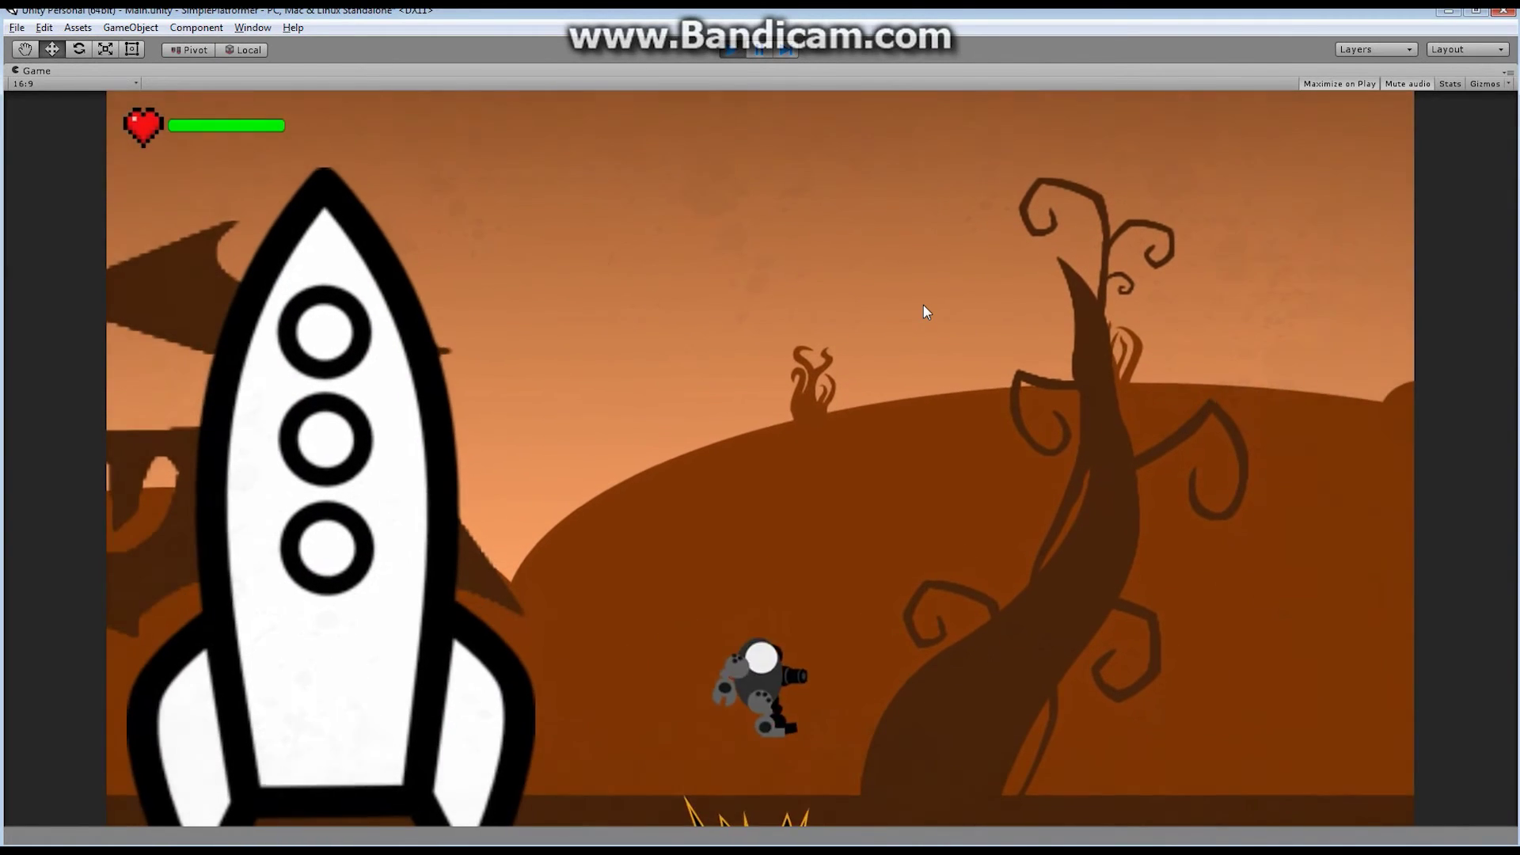
pyautogui.press('Left')
pyautogui.press('Right')
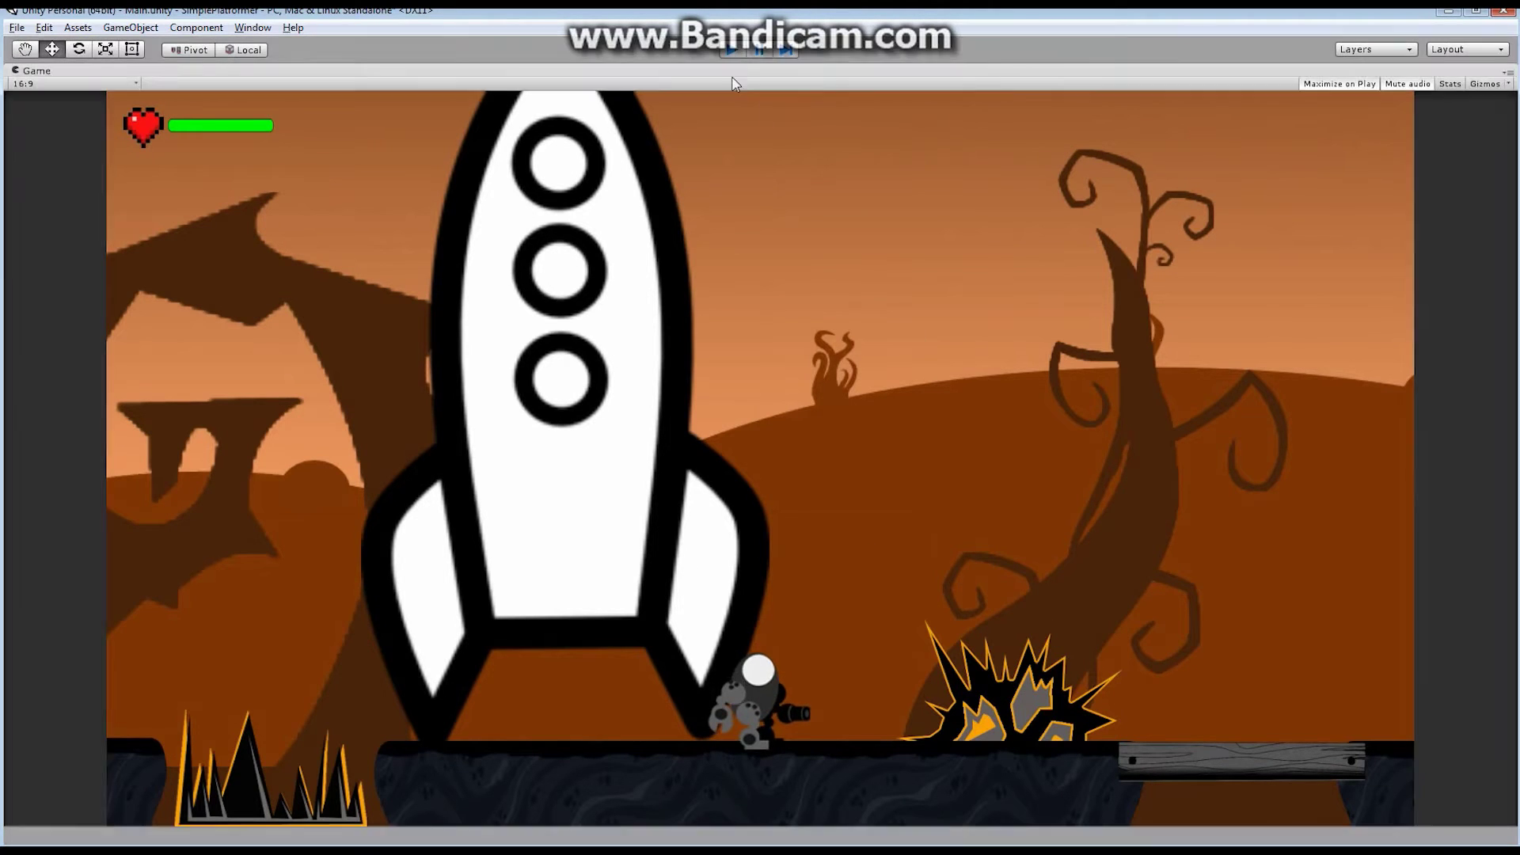
pyautogui.click(733, 53)
# Step: Pan the Scene view over to the puffPlant on the bridge and zoom in on it
pyautogui.moveTo(818, 382); pyautogui.dragTo(672, 333, button='middle')
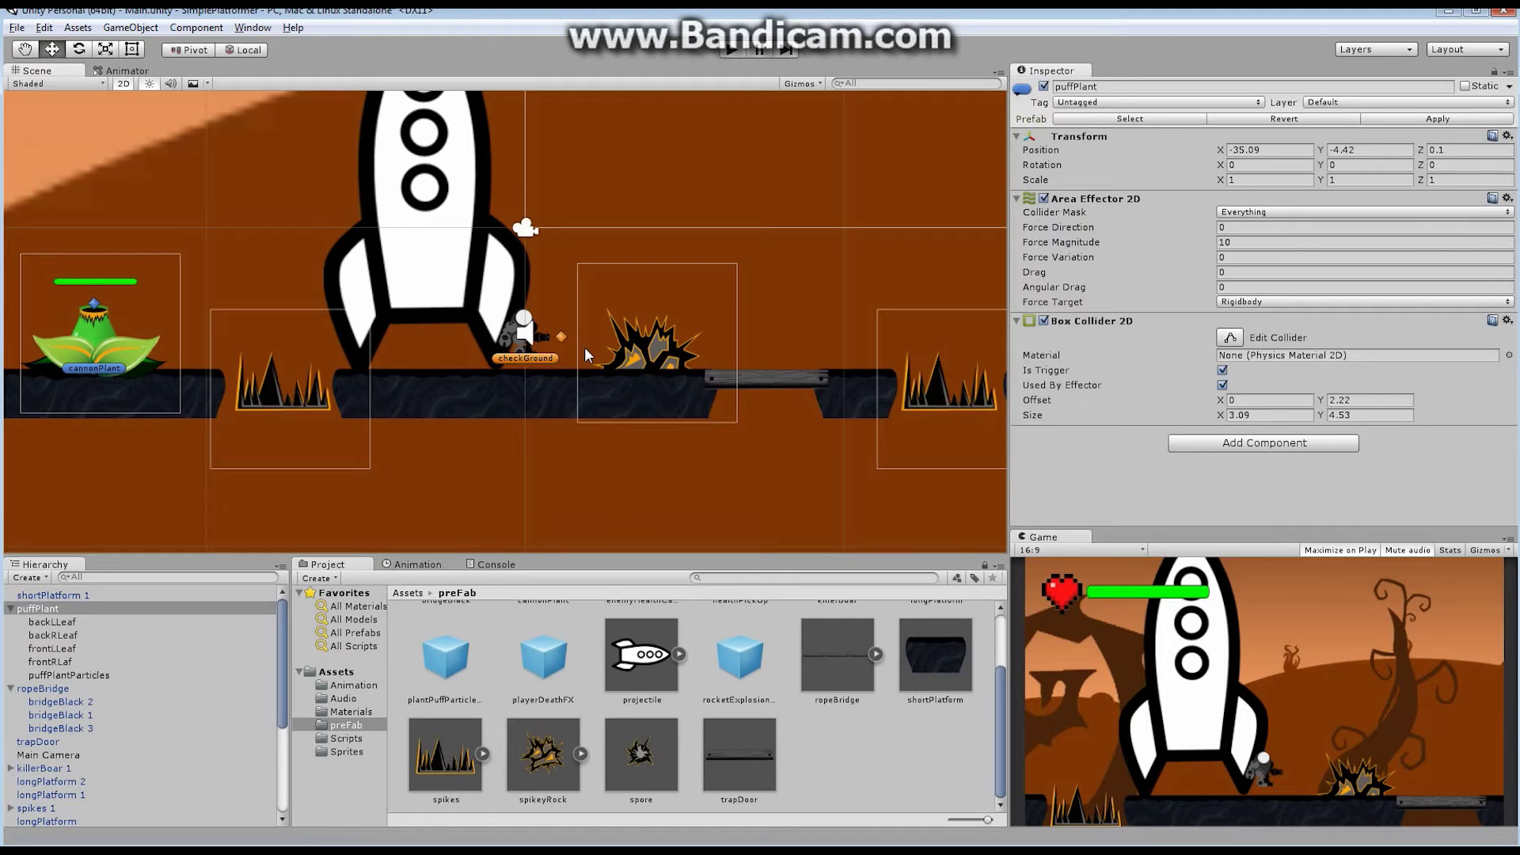
pyautogui.moveTo(584, 347)
pyautogui.mouseDown(button='middle')
pyautogui.moveTo(941, 336)
pyautogui.moveTo(199, 327)
pyautogui.moveTo(520, 317)
pyautogui.moveTo(625, 336)
pyautogui.moveTo(606, 351)
pyautogui.mouseUp(button='middle')
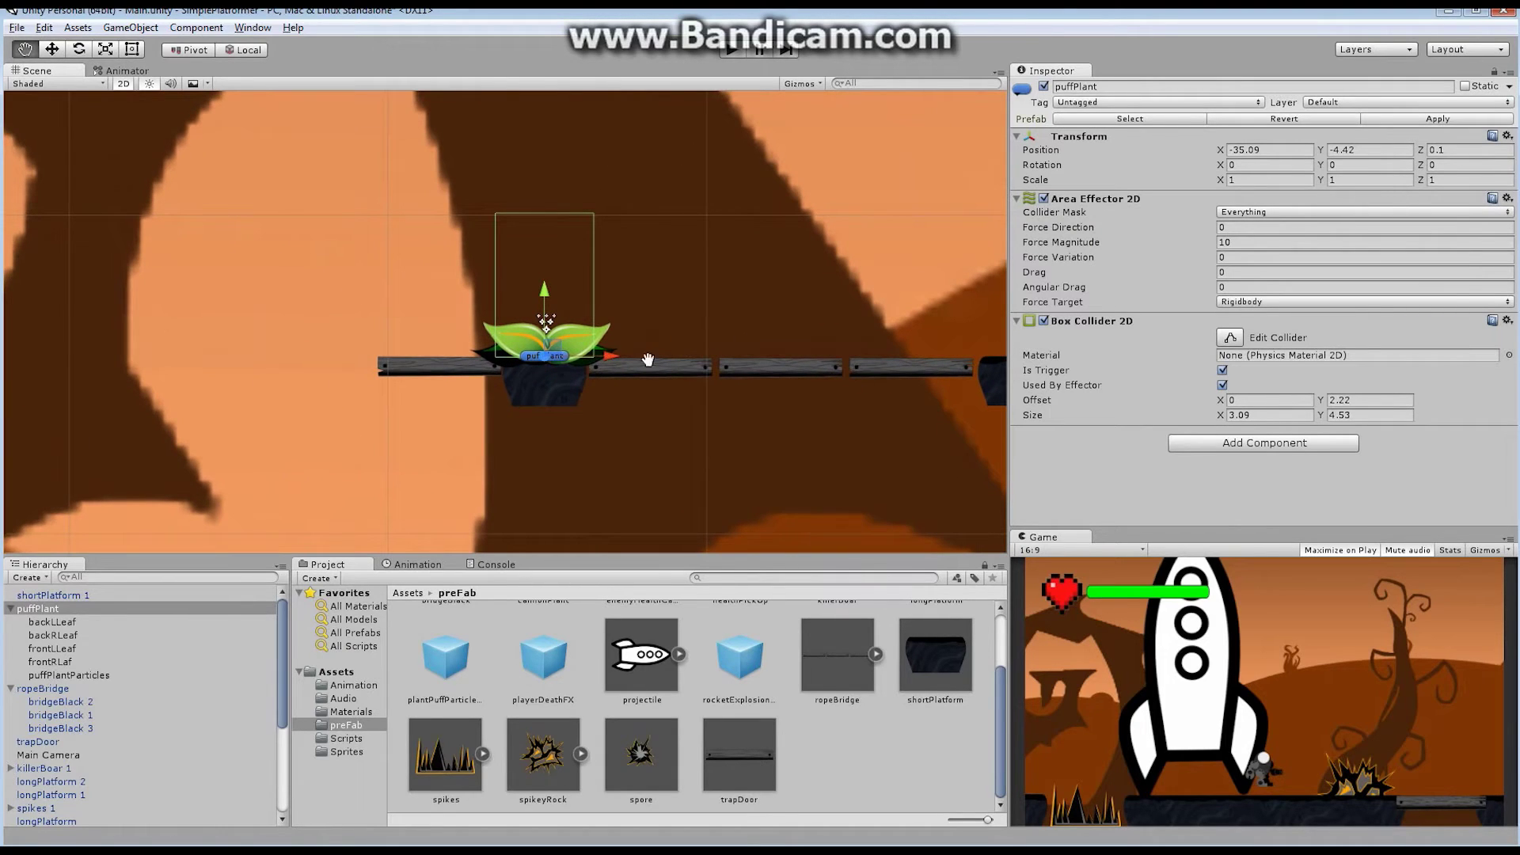
pyautogui.scroll(5, 647, 359)
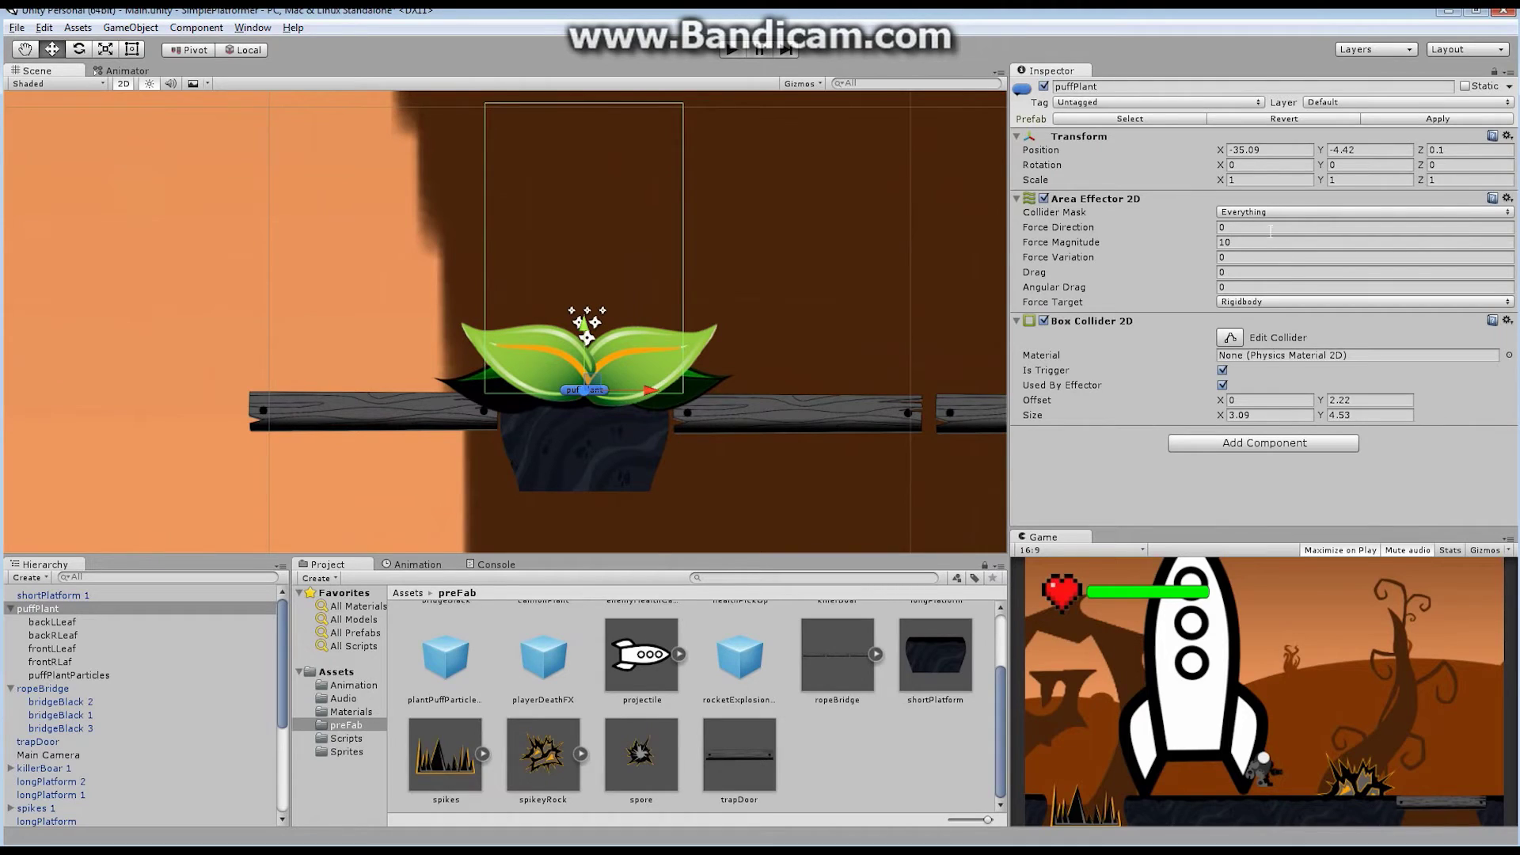
pyautogui.moveTo(1067, 218)
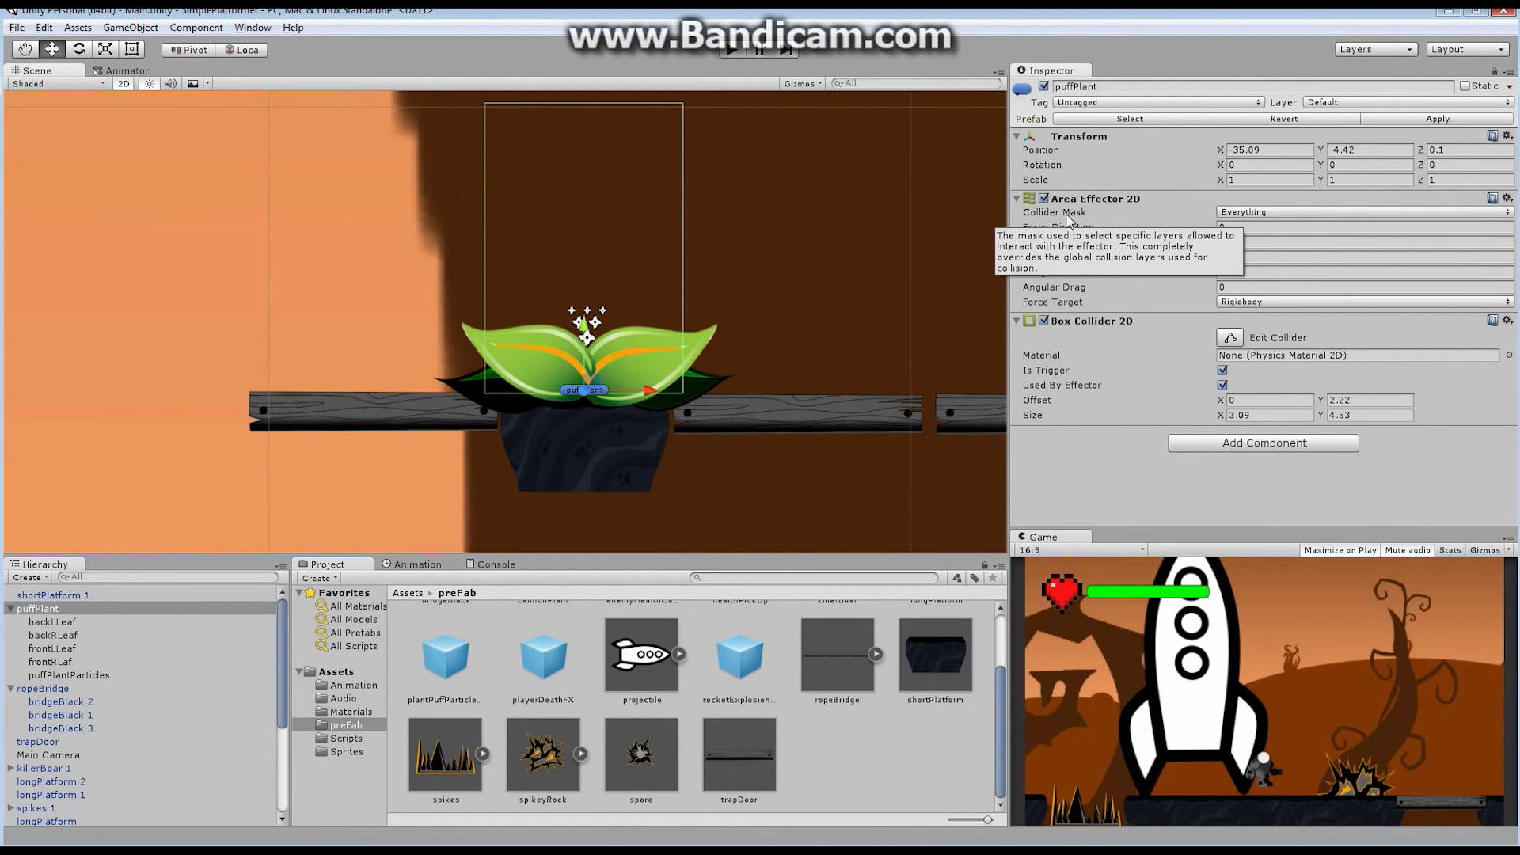
pyautogui.click(1341, 211)
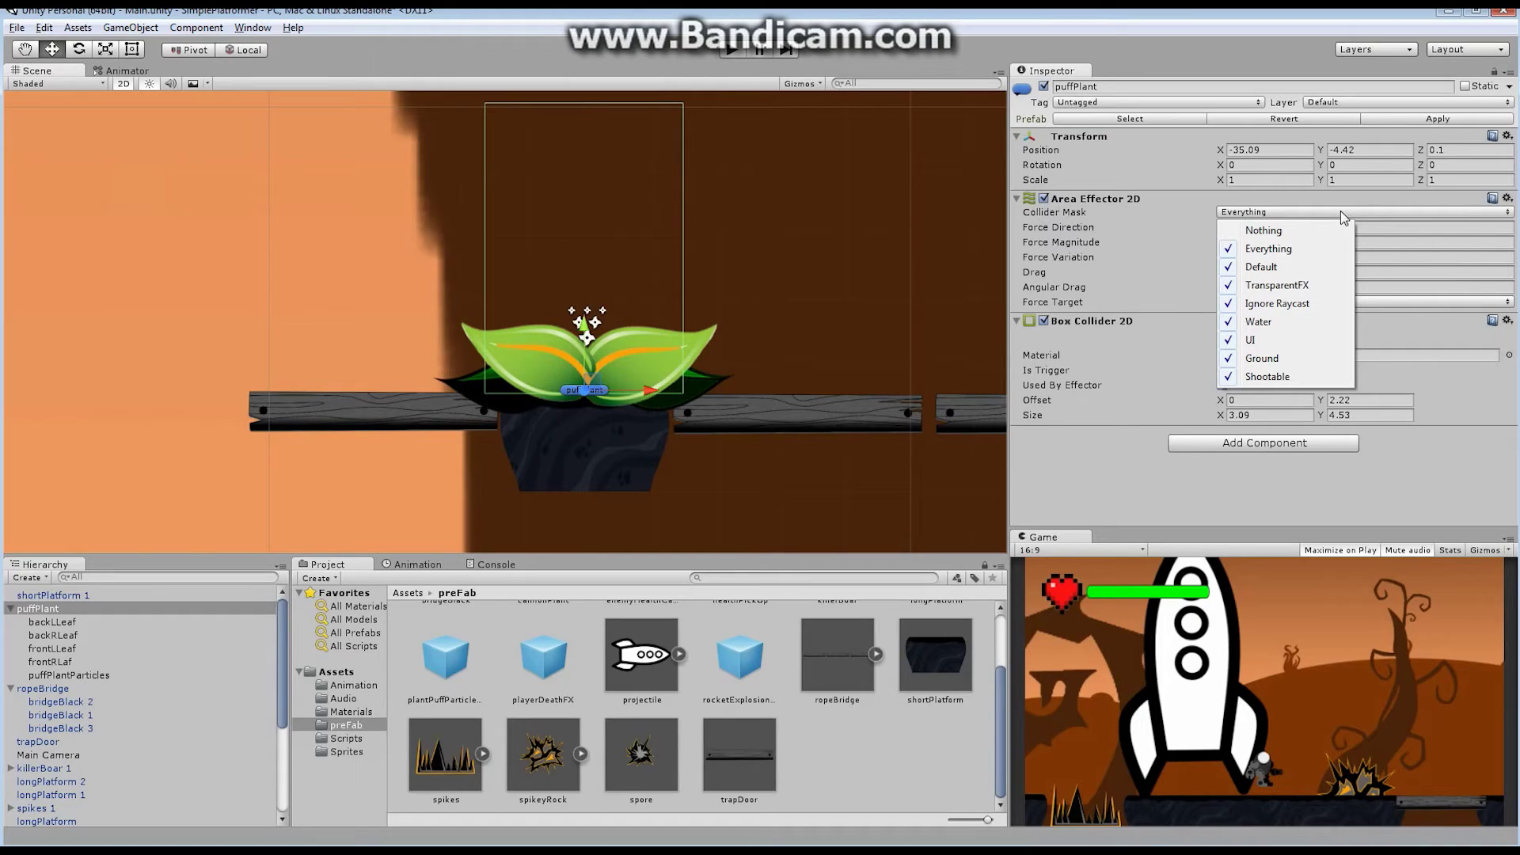
pyautogui.click(920, 58)
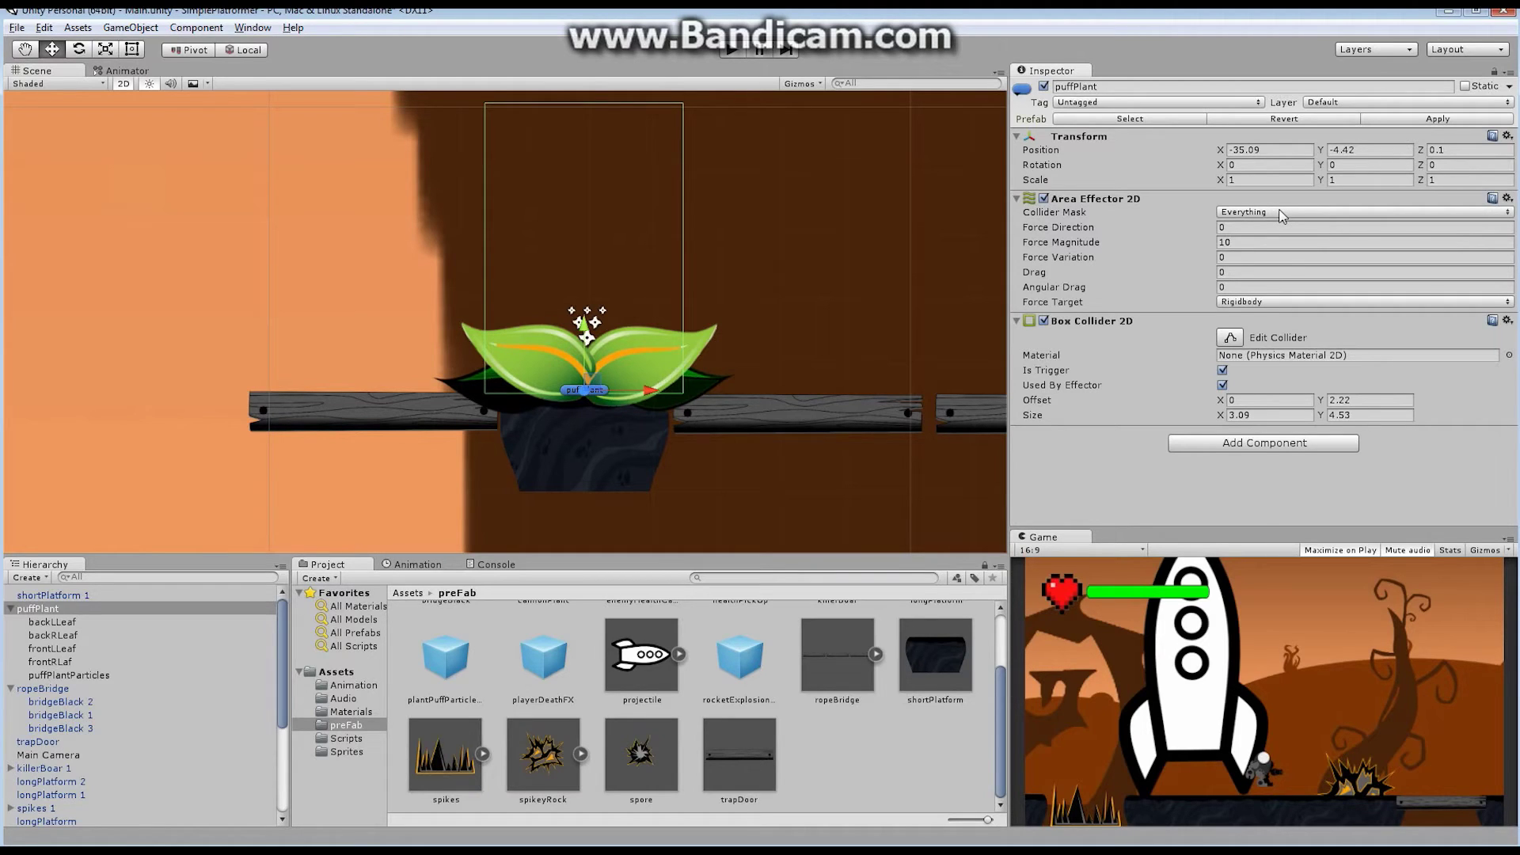
# Step: Set puffPlant's Area Effector 2D Force Direction to 90 and Force Magnitude to 40
pyautogui.moveTo(1119, 243)
pyautogui.click(1247, 227)
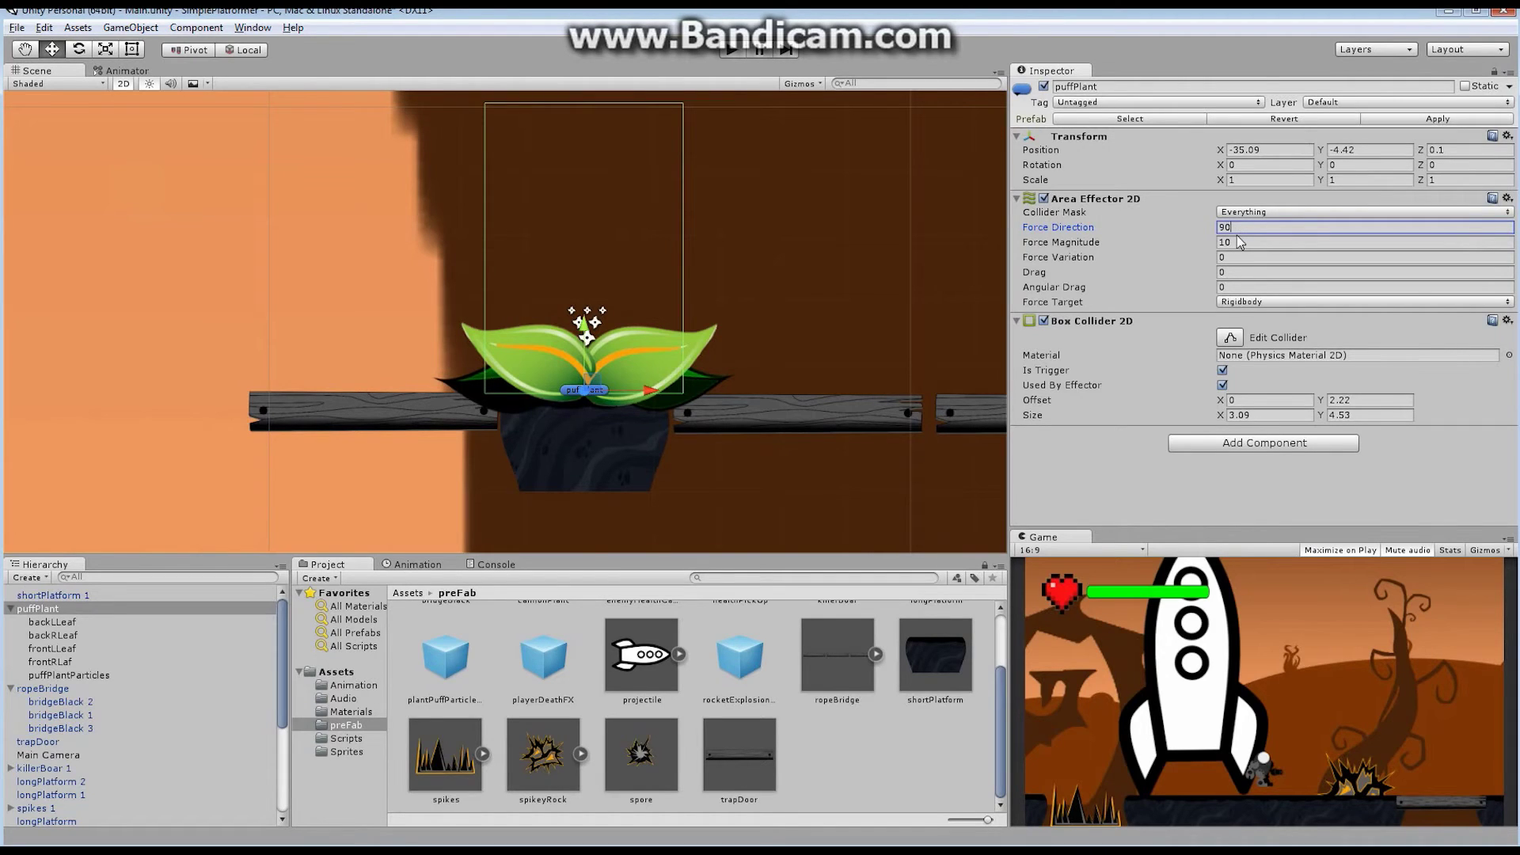
pyautogui.click(1235, 243)
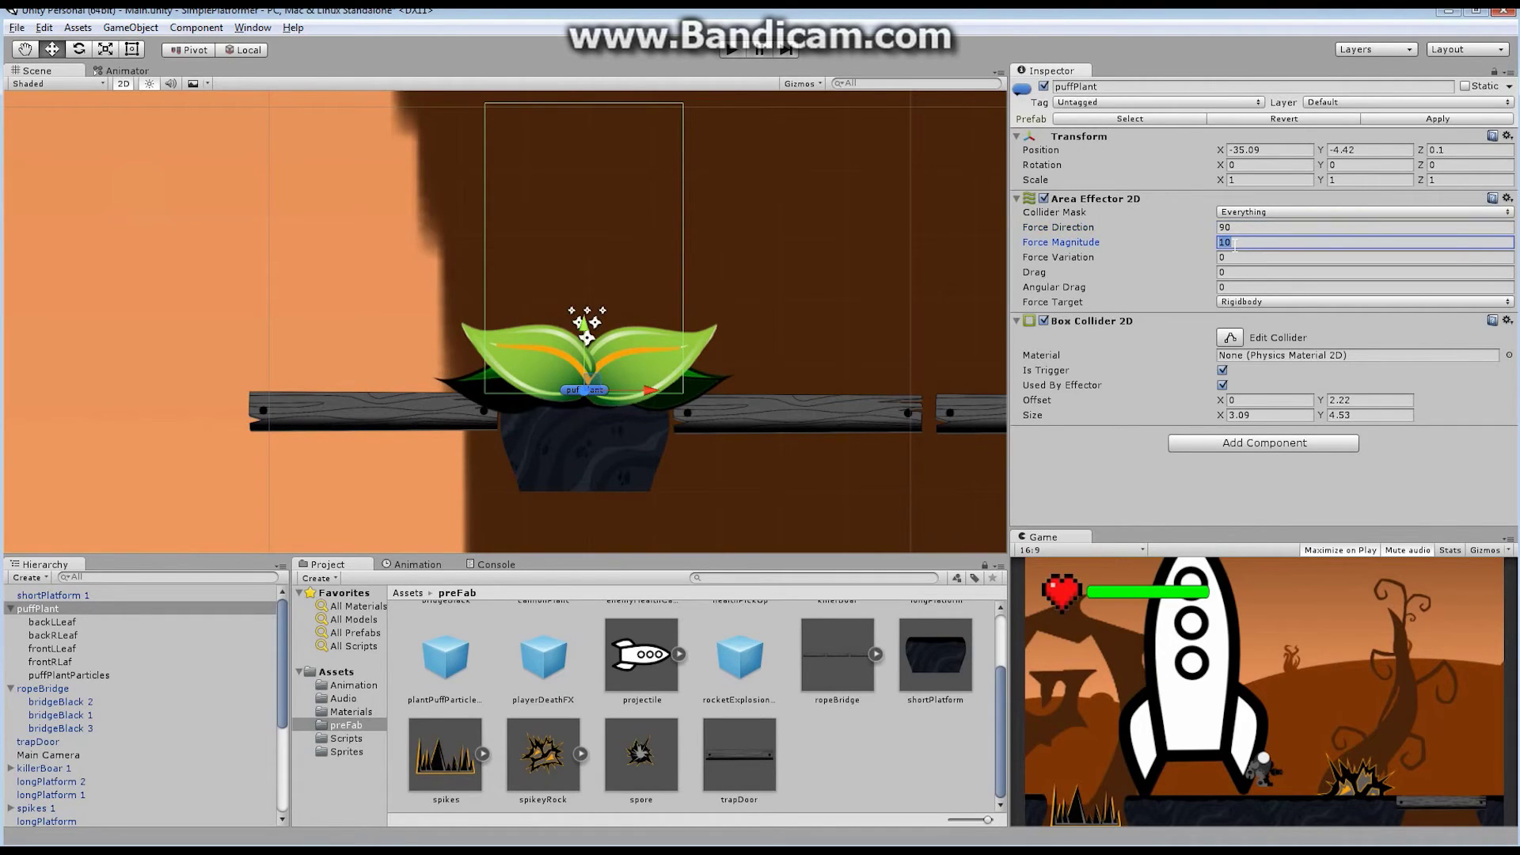
pyautogui.write('40')
pyautogui.moveTo(1078, 289)
pyautogui.moveTo(280, 665); pyautogui.dragTo(263, 736)
pyautogui.click(61, 787)
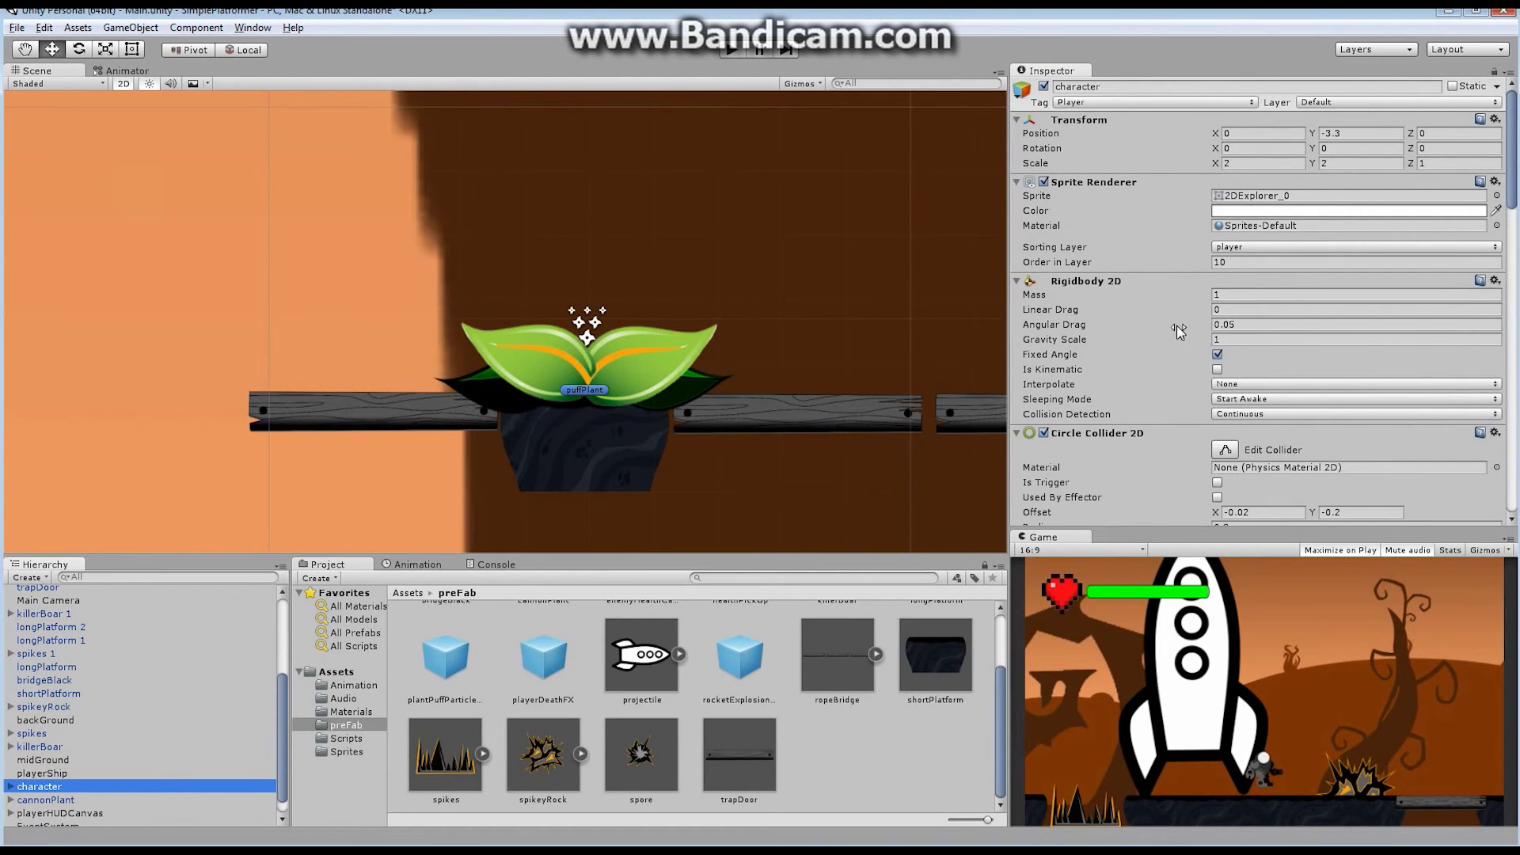
pyautogui.scroll(4, 282, 696)
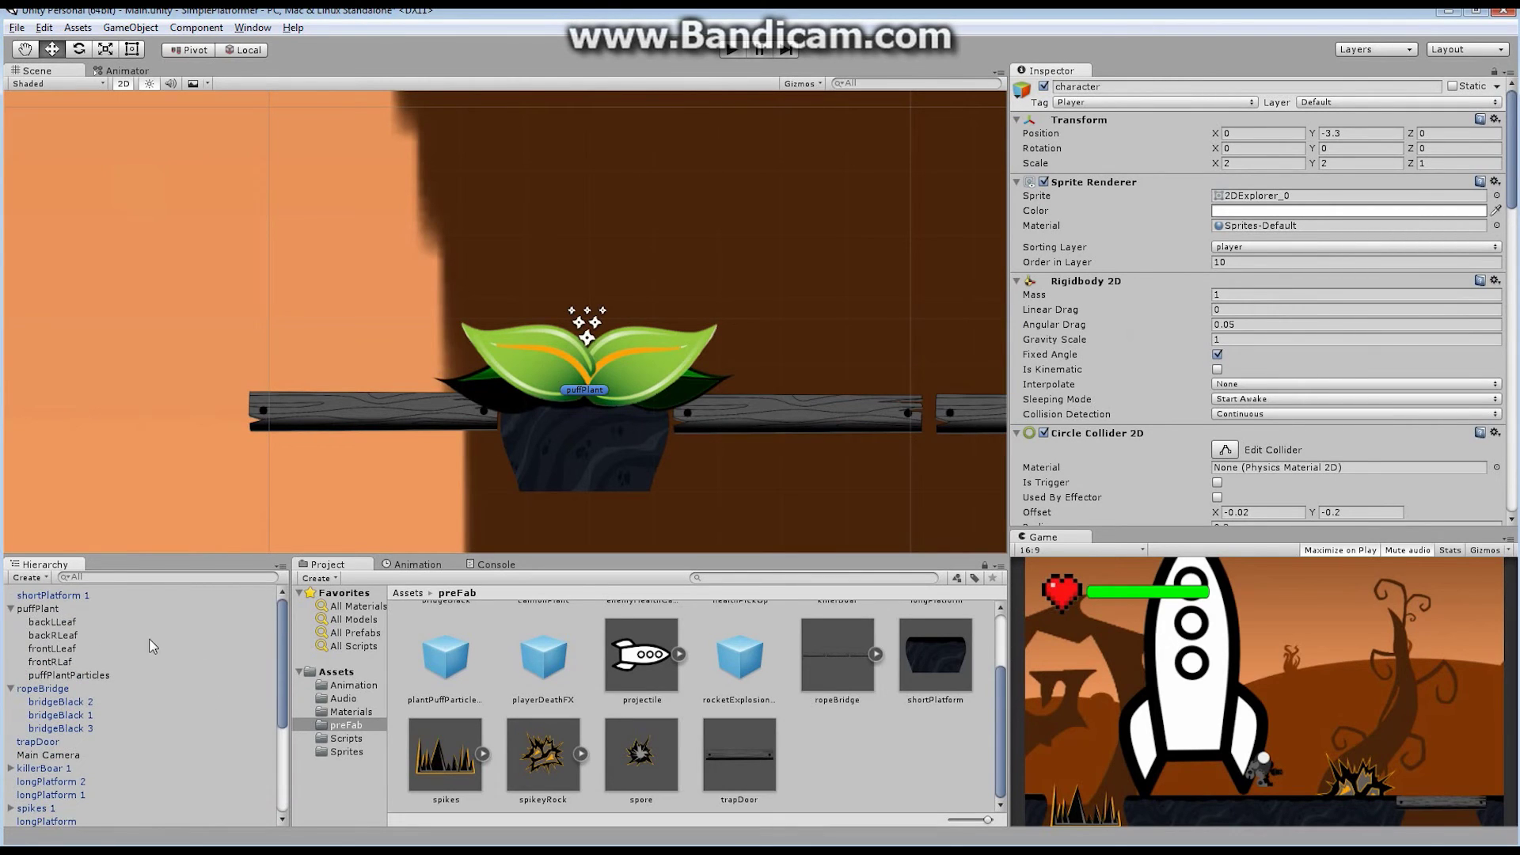
pyautogui.click(40, 608)
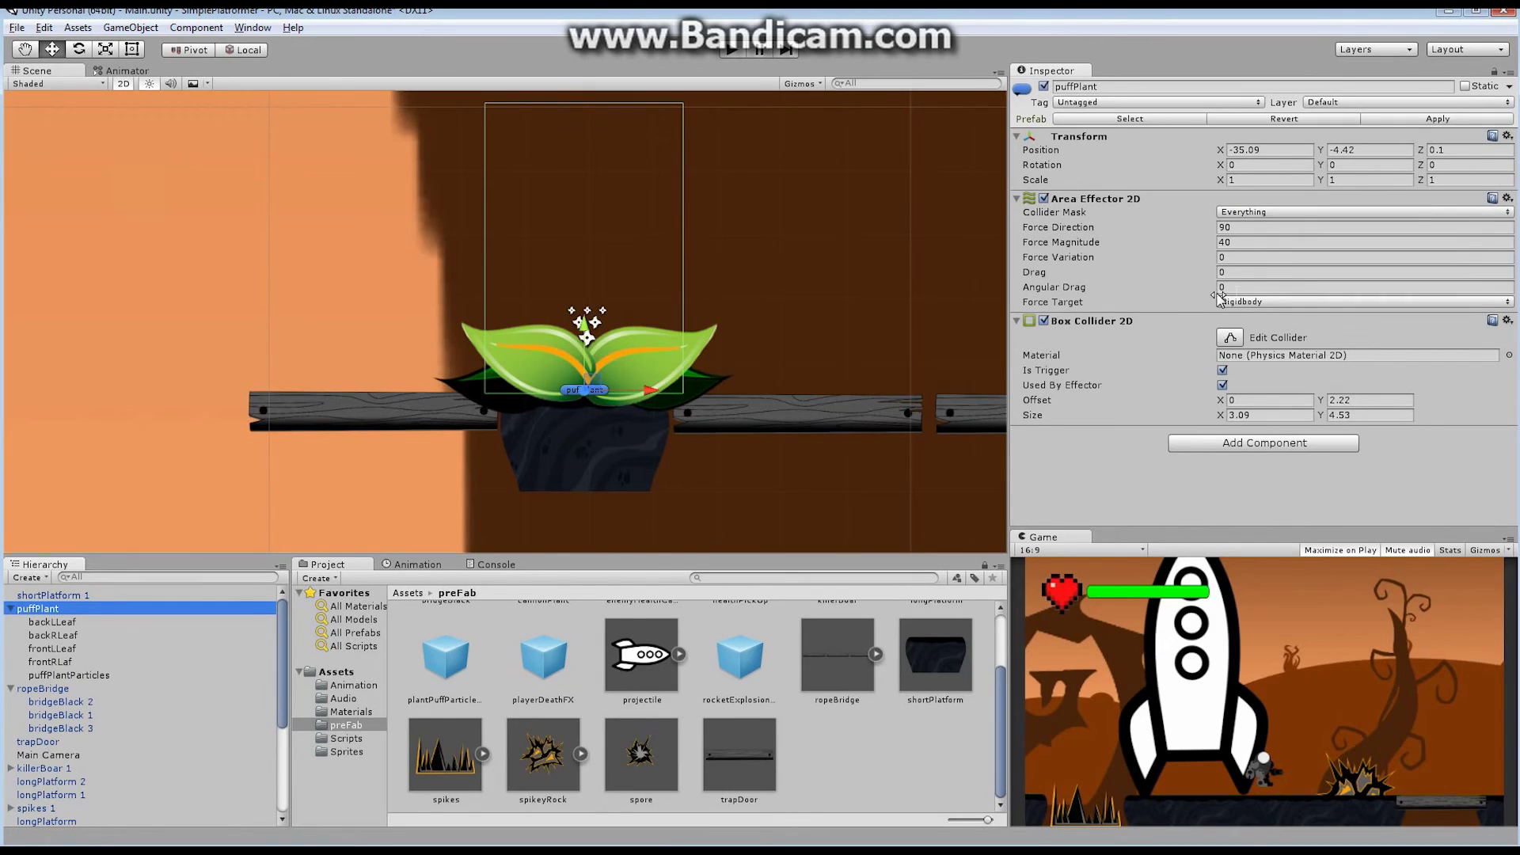
pyautogui.click(1320, 304)
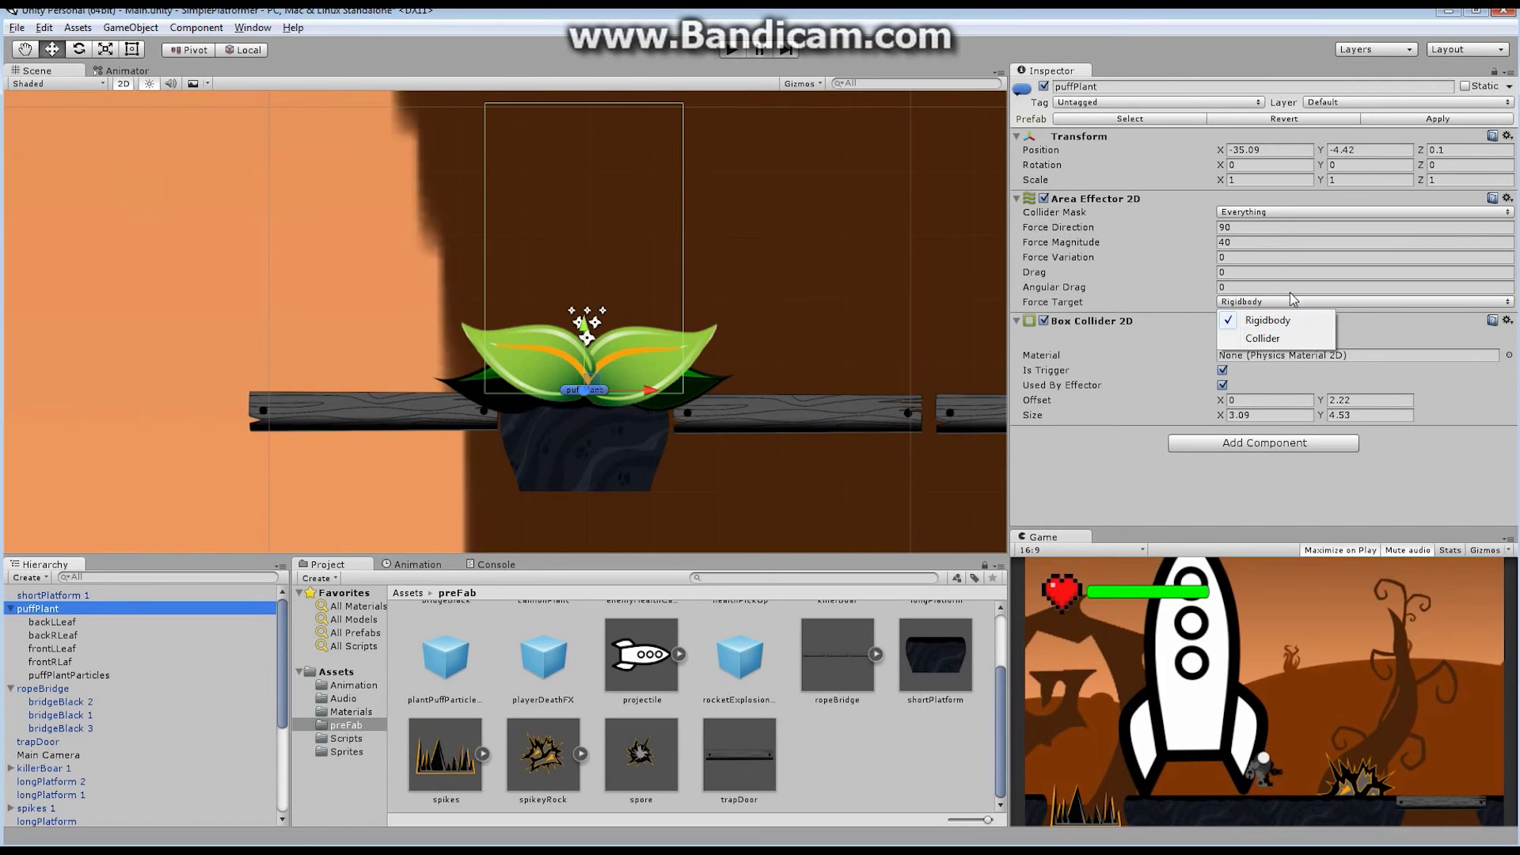
pyautogui.click(895, 54)
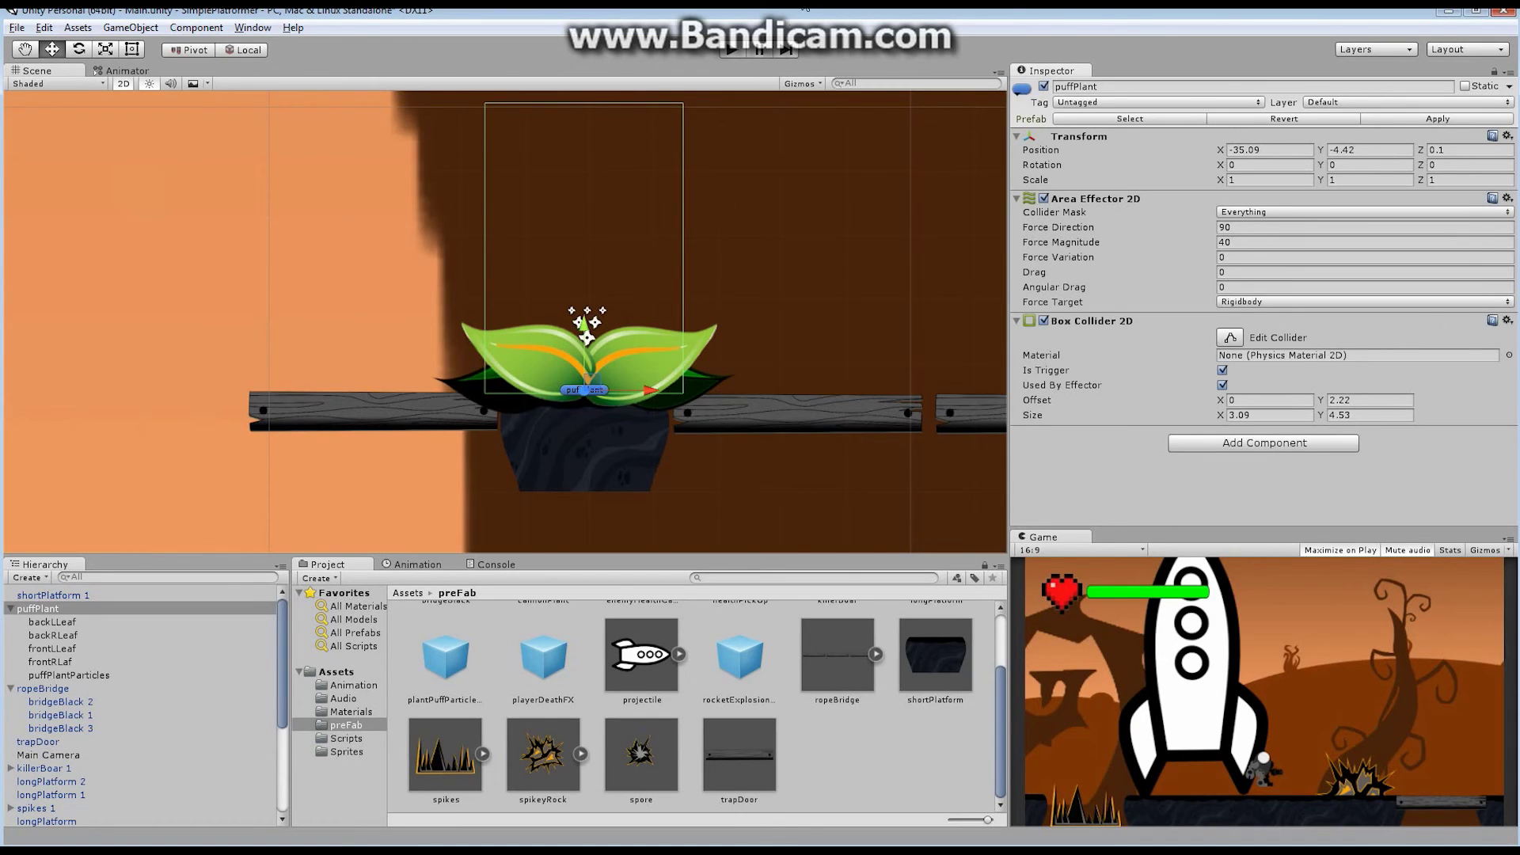
# Step: Start play mode and walk the character left past the rocket onto the puffPlant to get launched
pyautogui.click(731, 50)
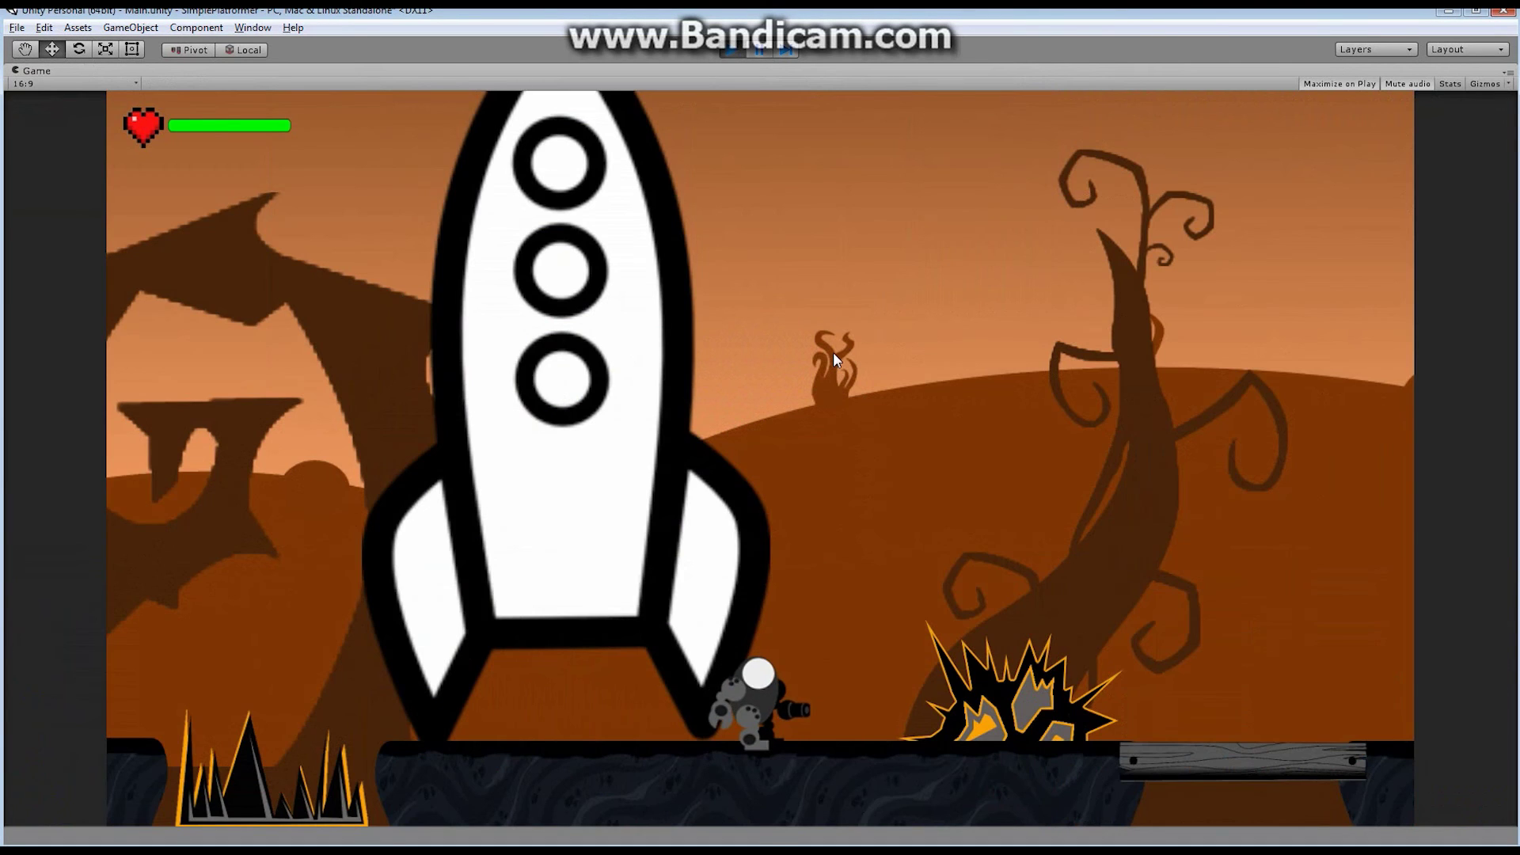
pyautogui.press('Left')
pyautogui.press('space')
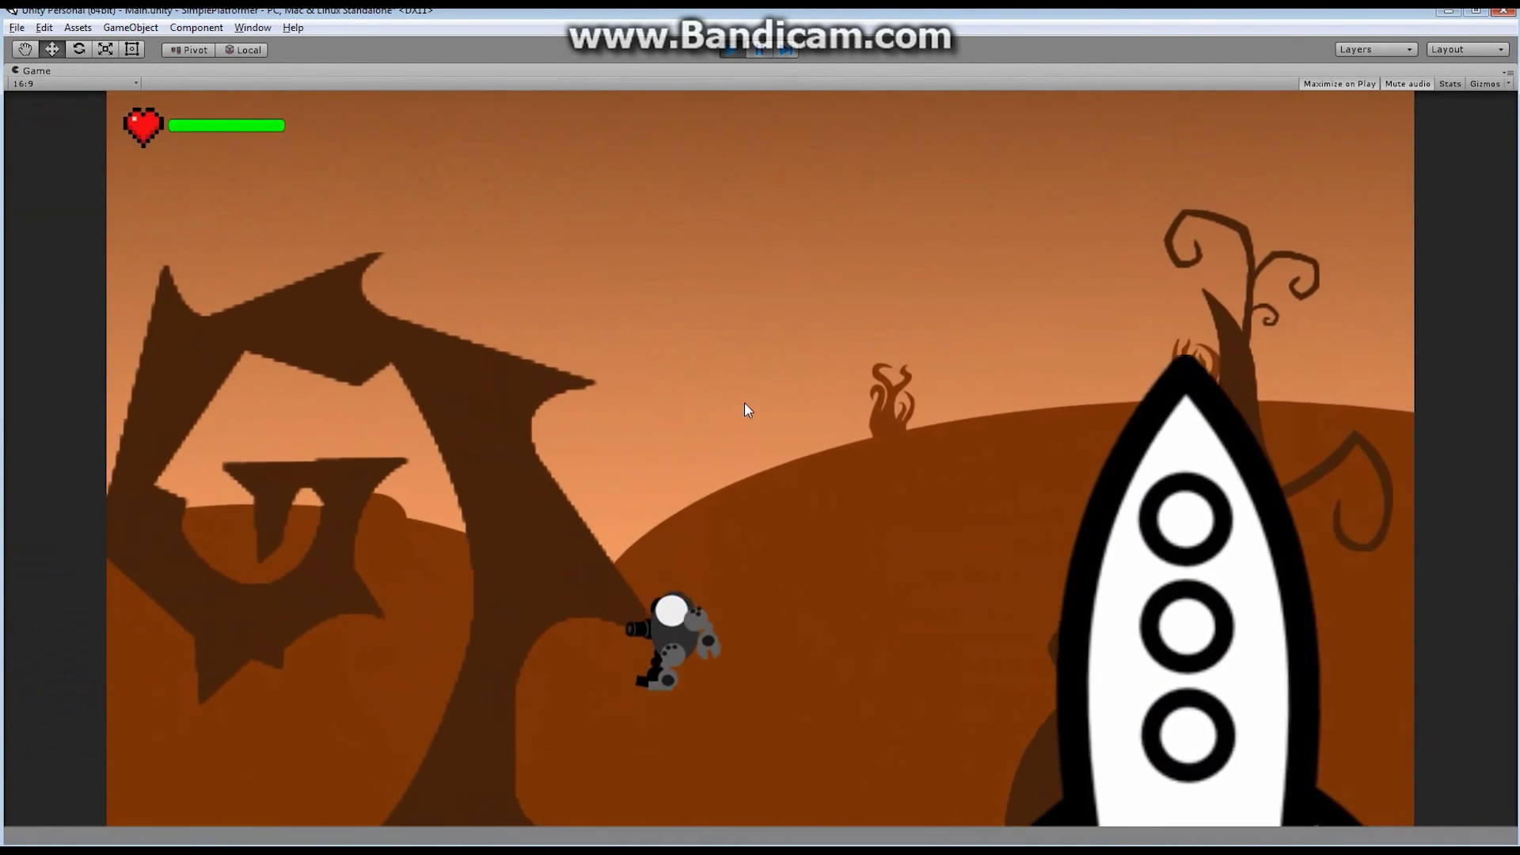
pyautogui.press('Left')
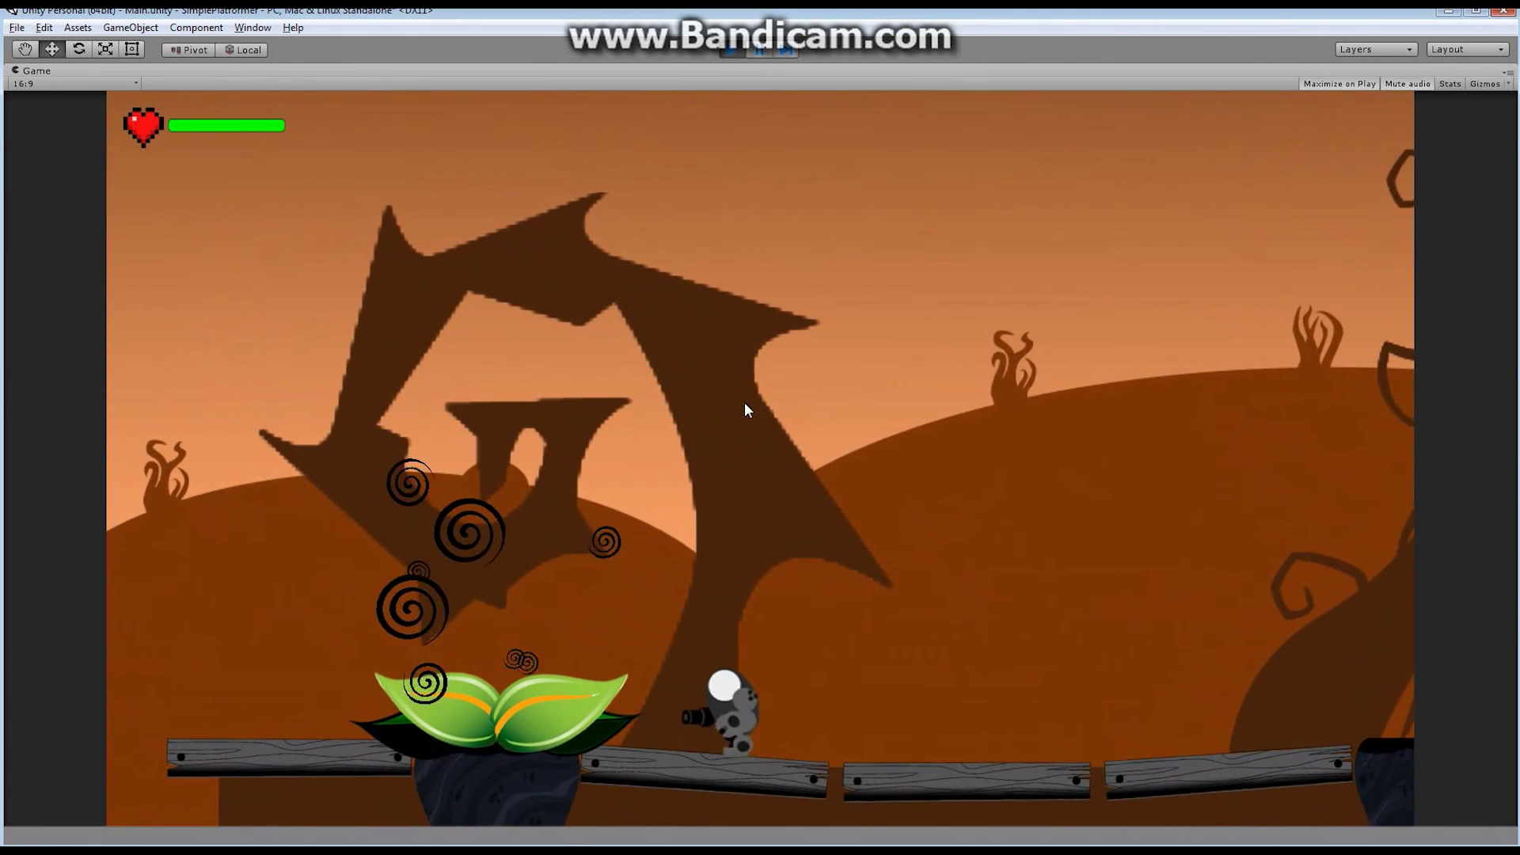
pyautogui.press('space')
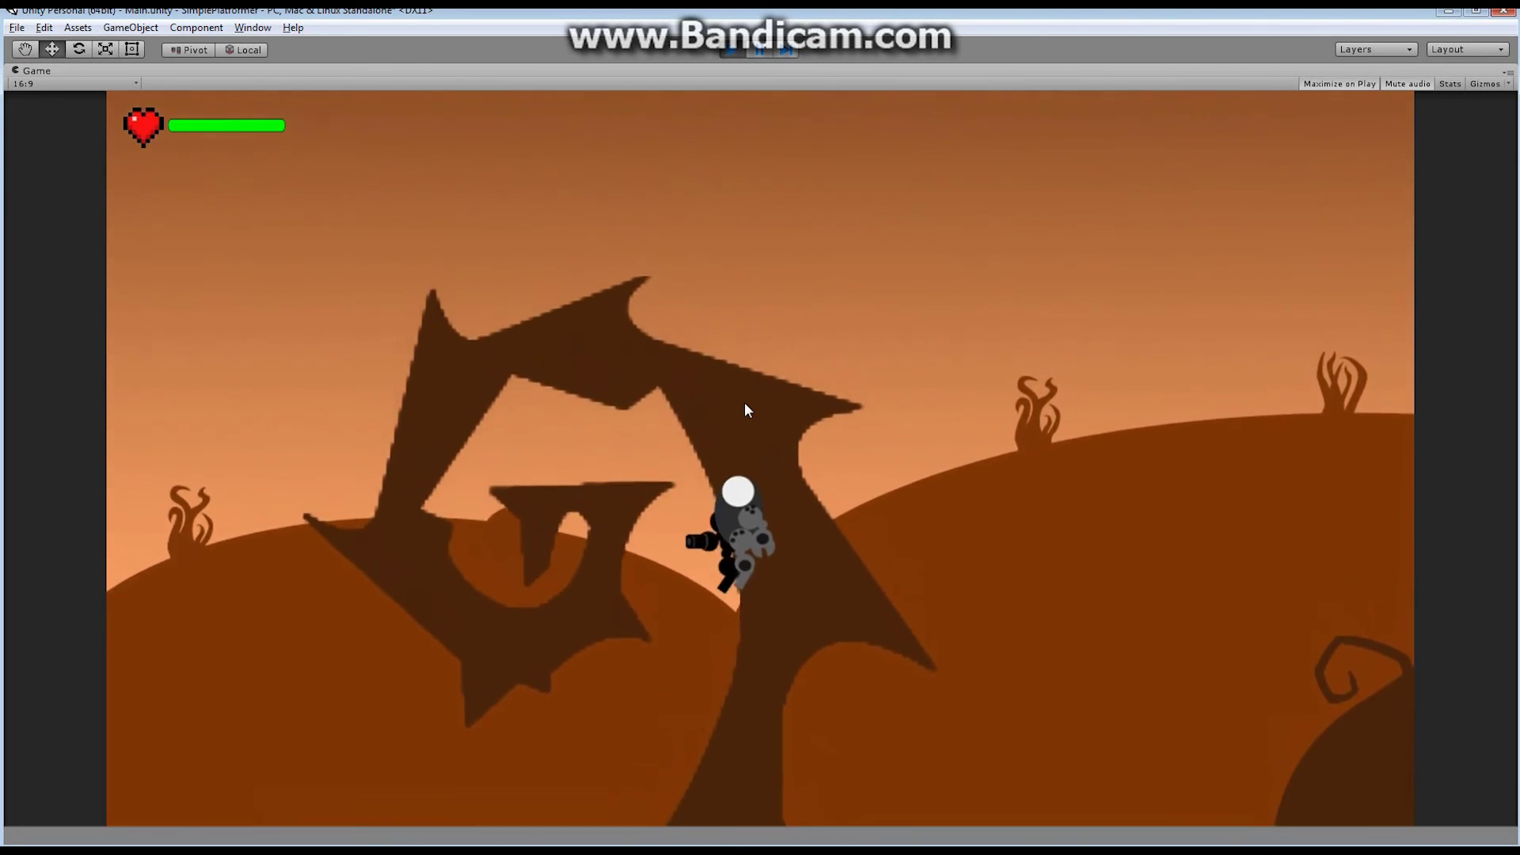
# Step: Steer the character back and forth, bouncing off the puffPlant onto the planks again
pyautogui.press('Right')
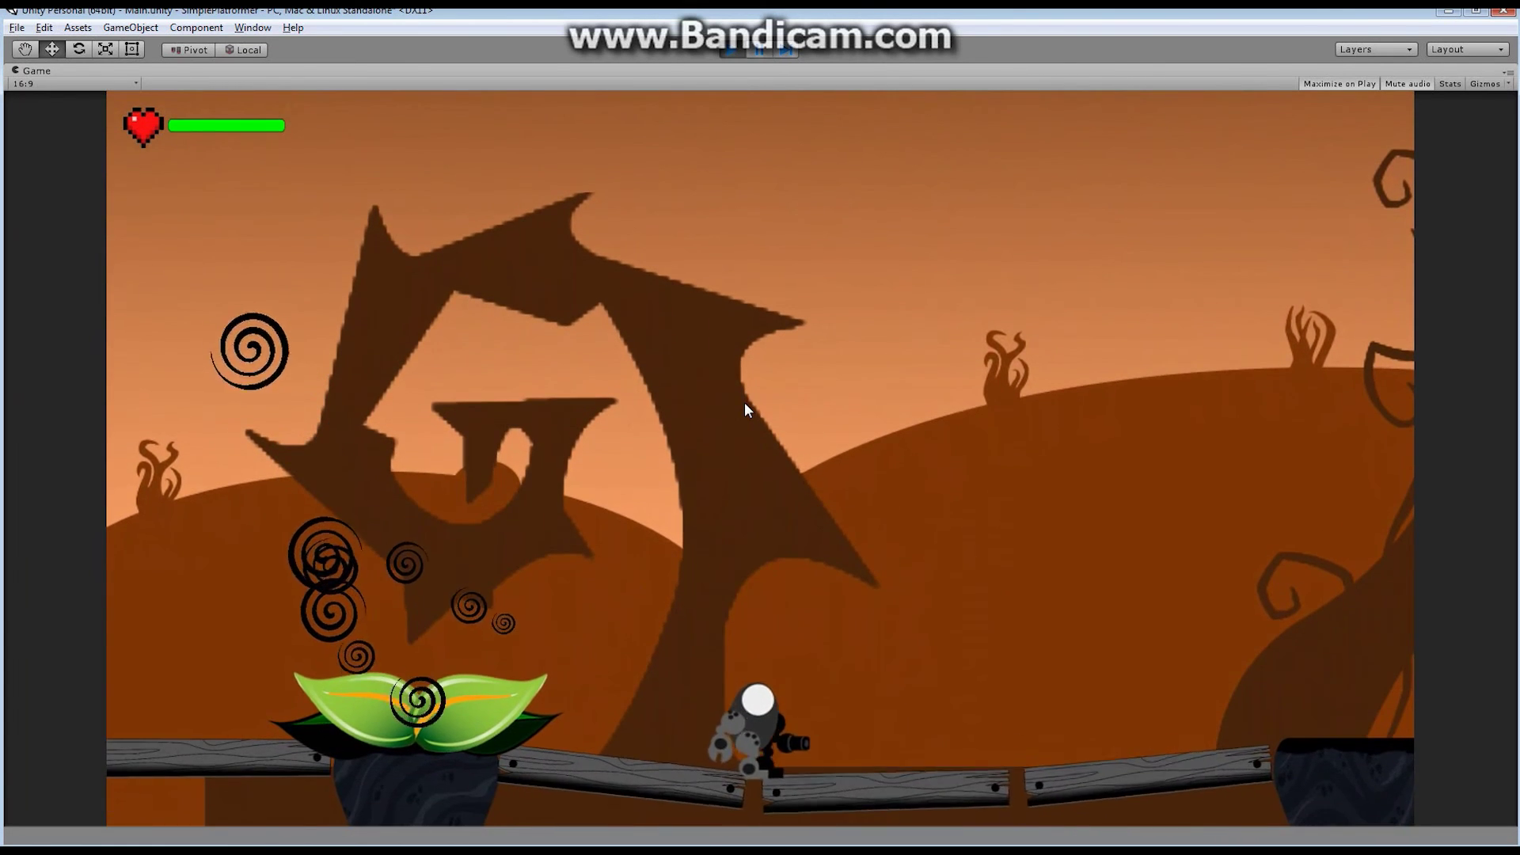
pyautogui.press('Left')
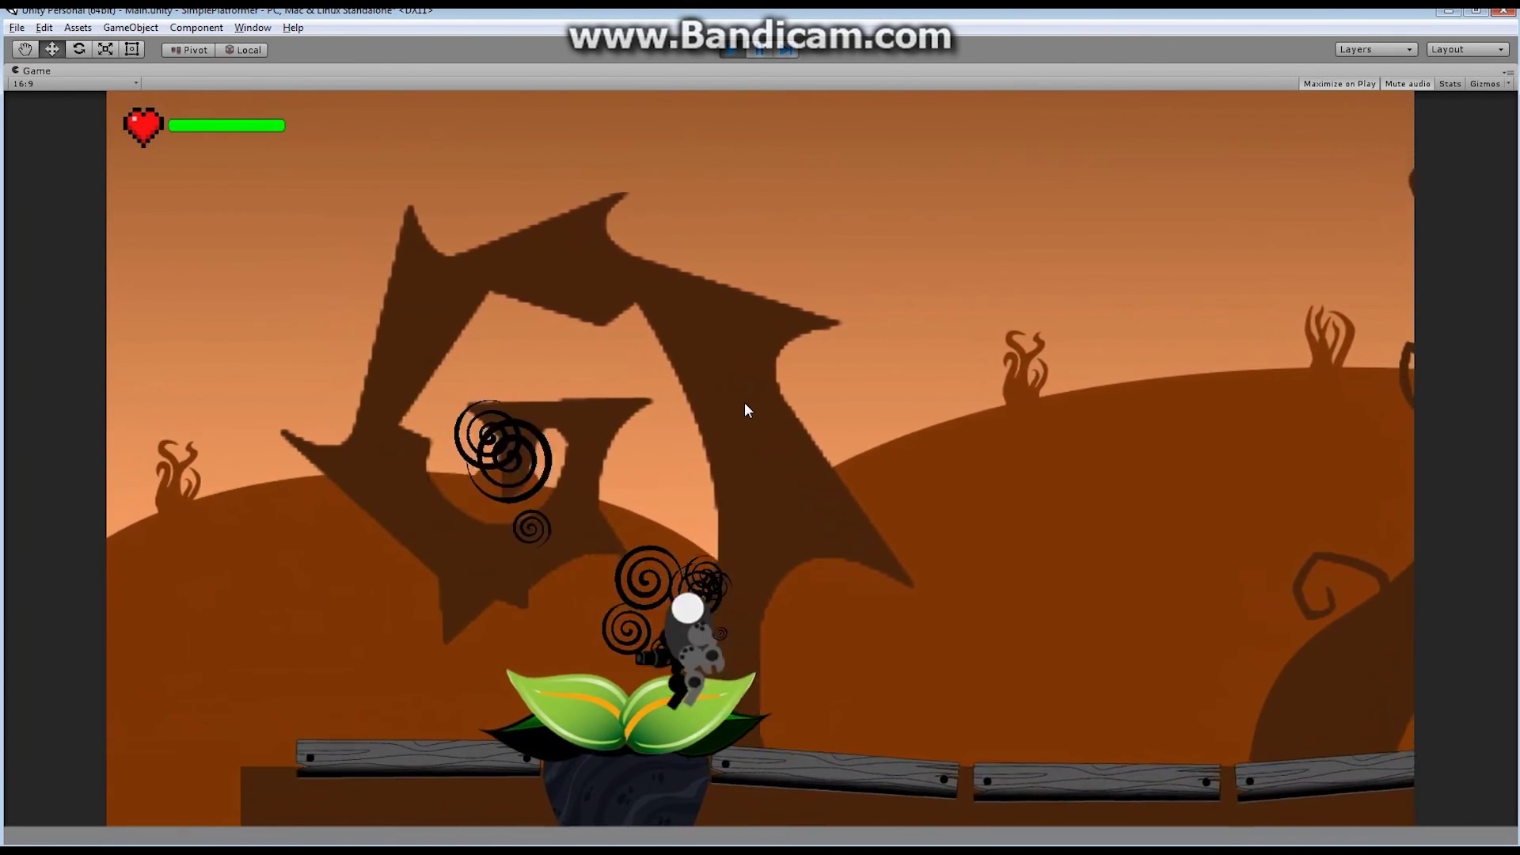
pyautogui.press('Right')
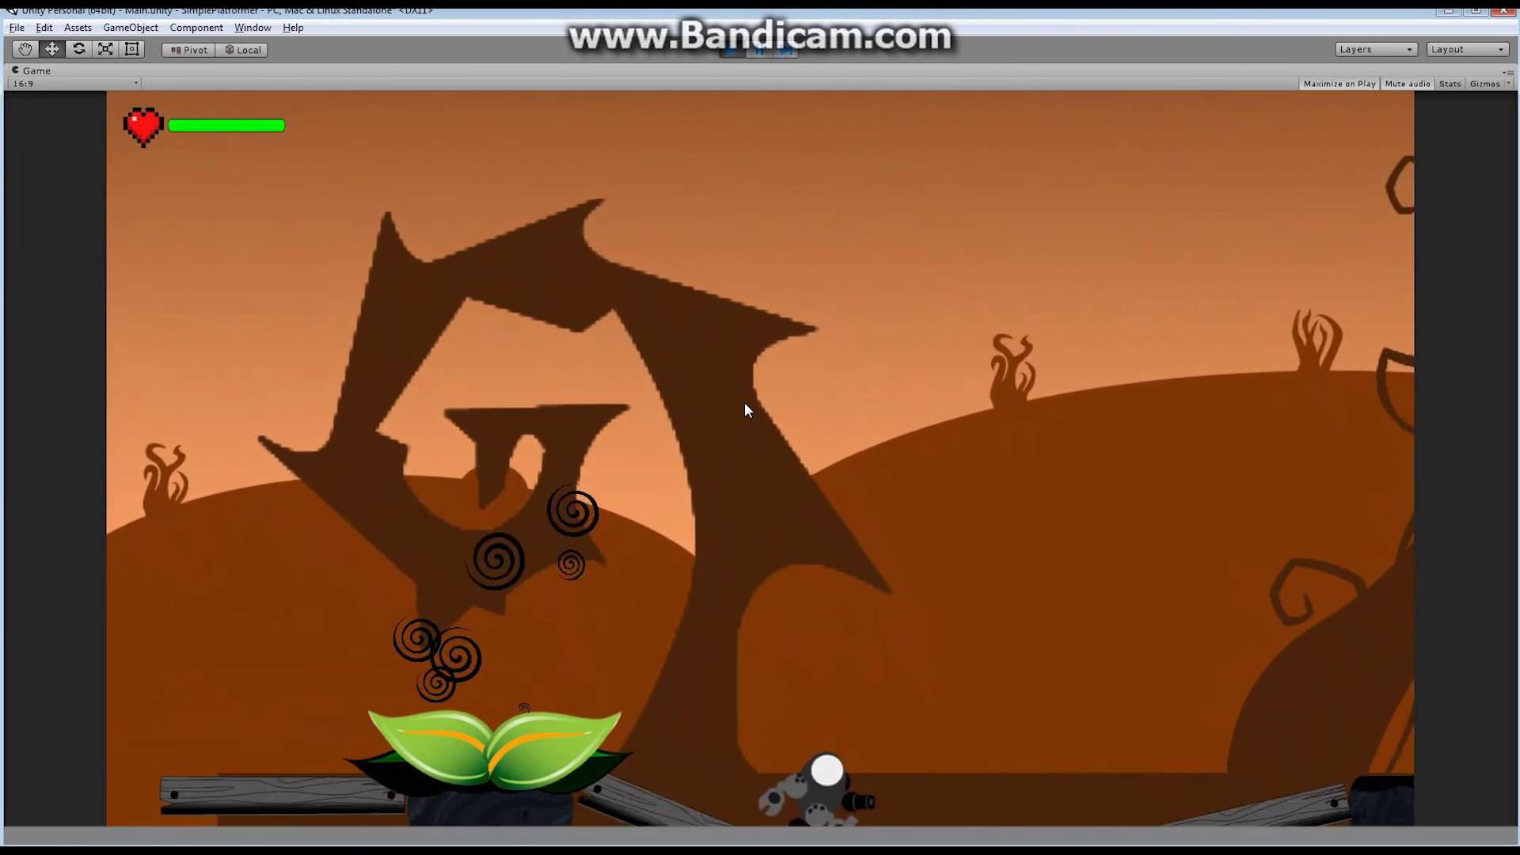
pyautogui.press('Left')
pyautogui.press('Right')
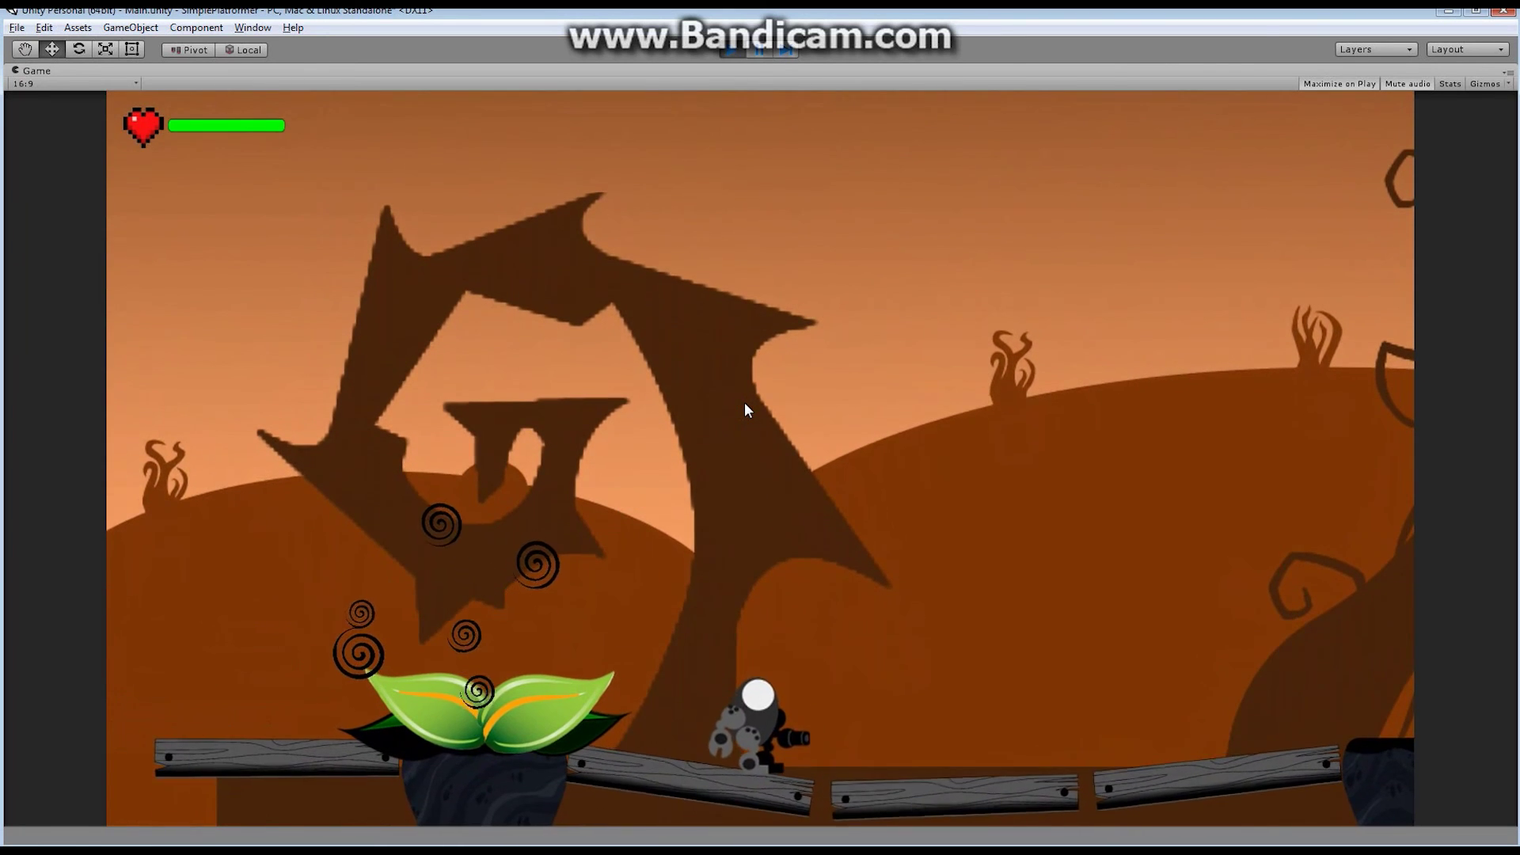
pyautogui.press('Right')
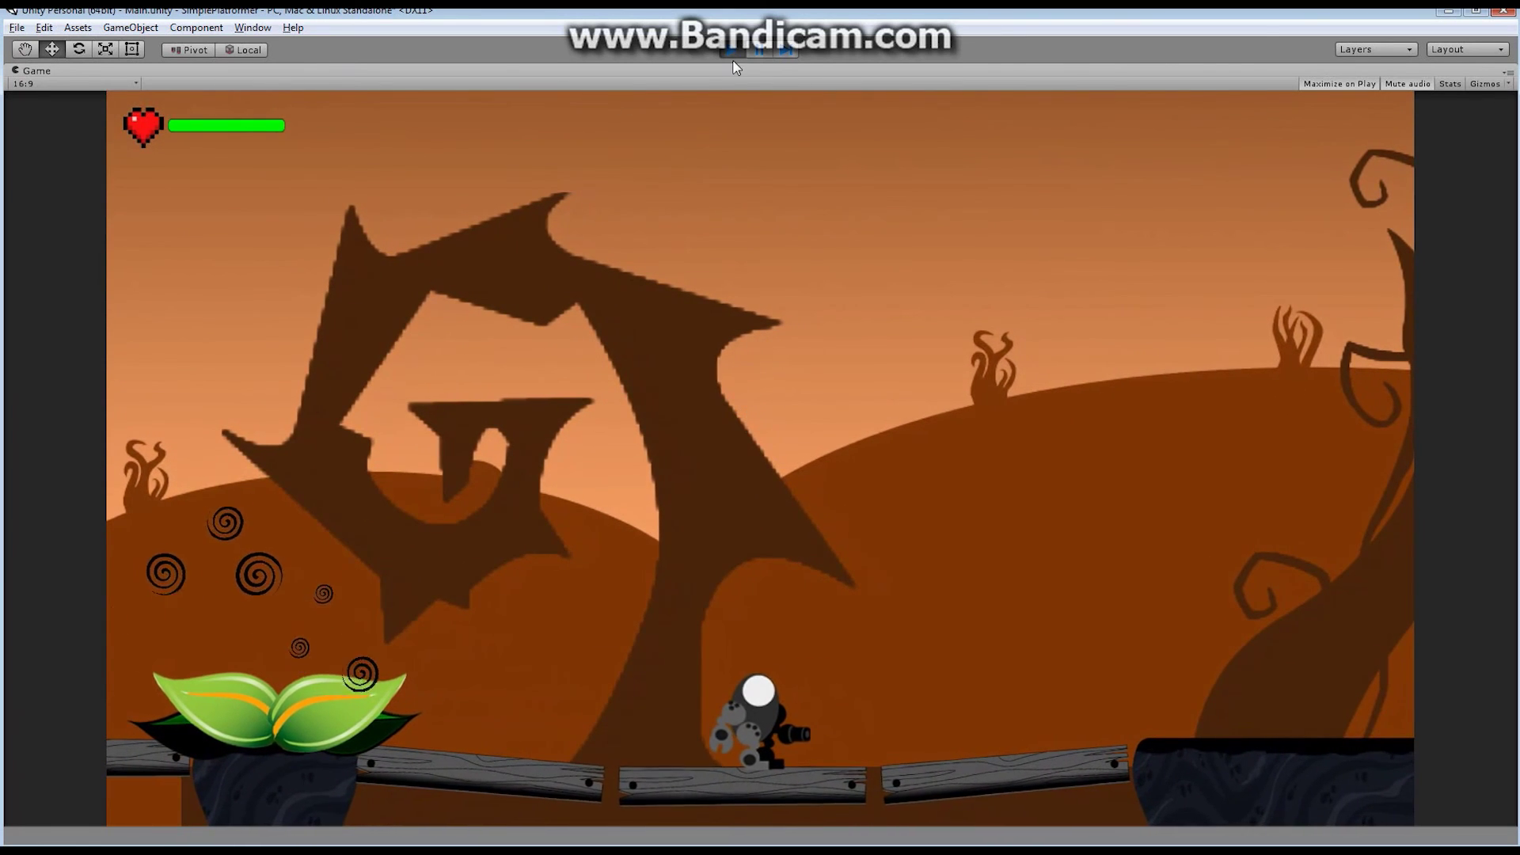
# Step: Stop play mode to return to the scene editor
pyautogui.click(730, 51)
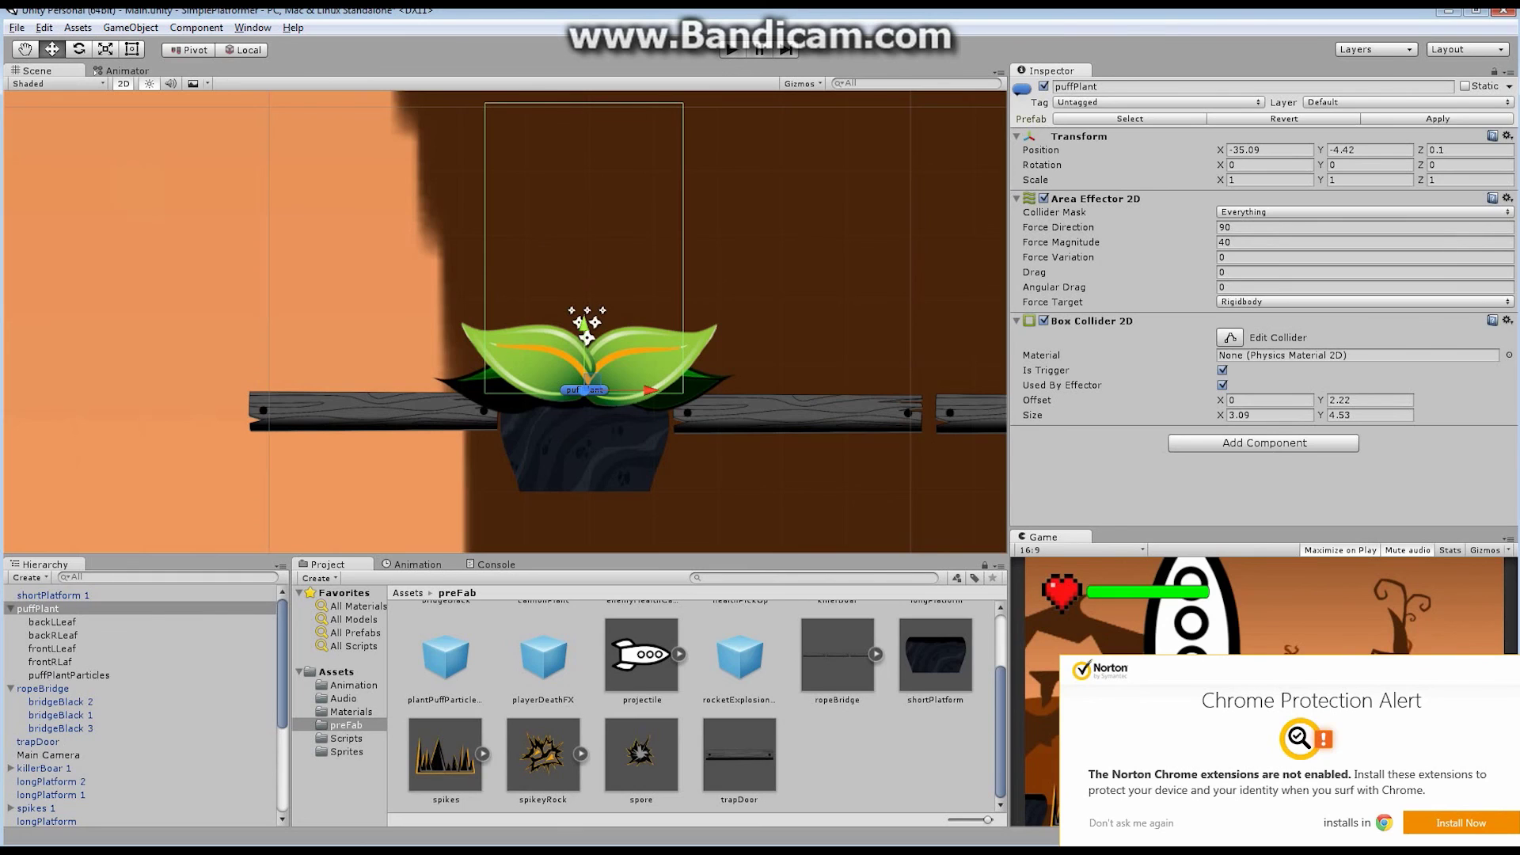
# Step: Close the Norton Chrome Protection Alert popup covering the Game view
pyautogui.click(1511, 669)
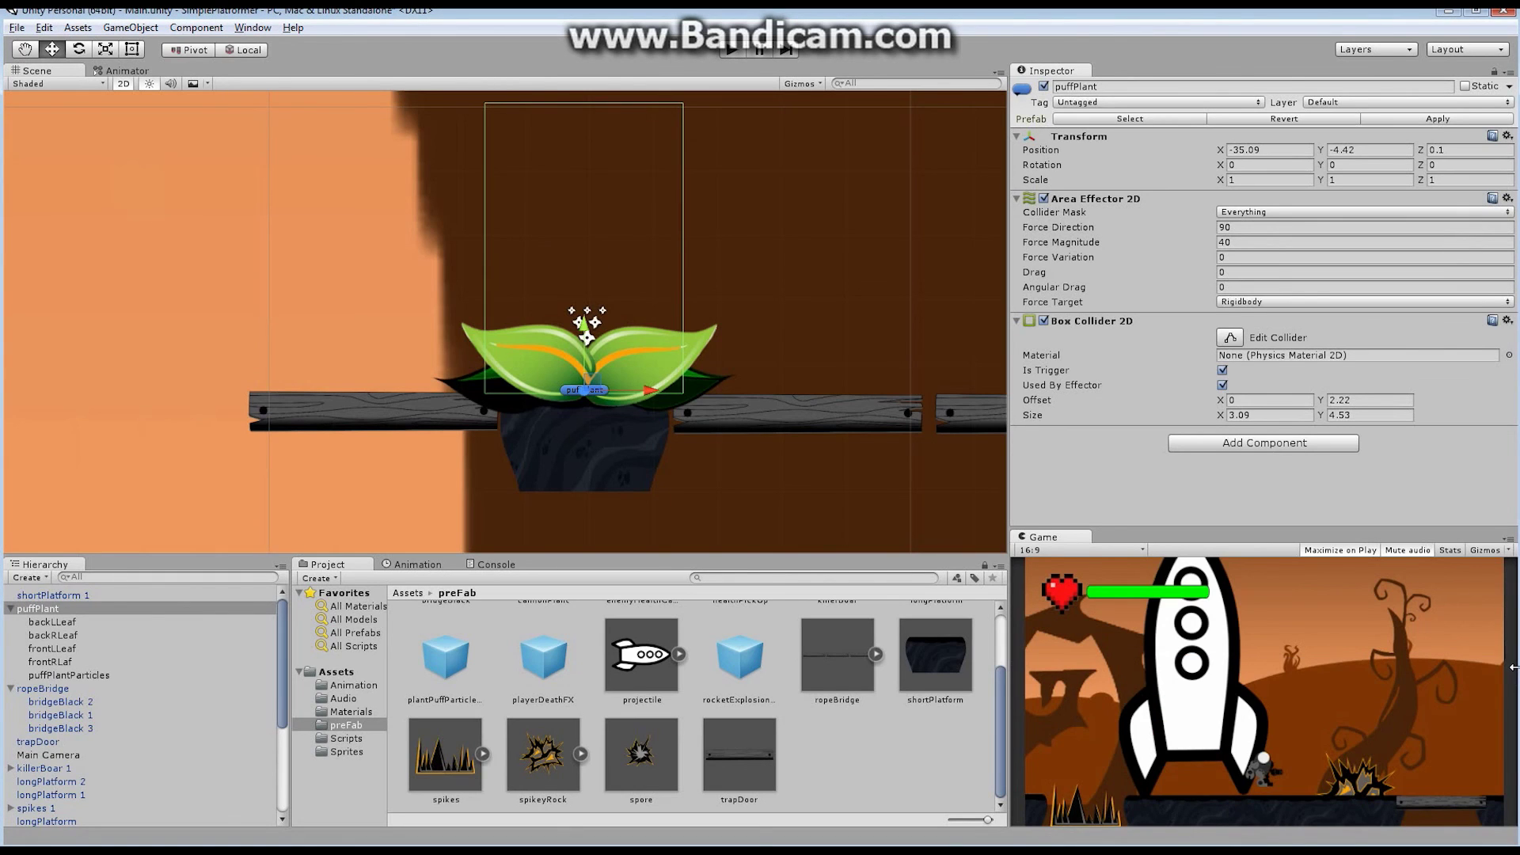